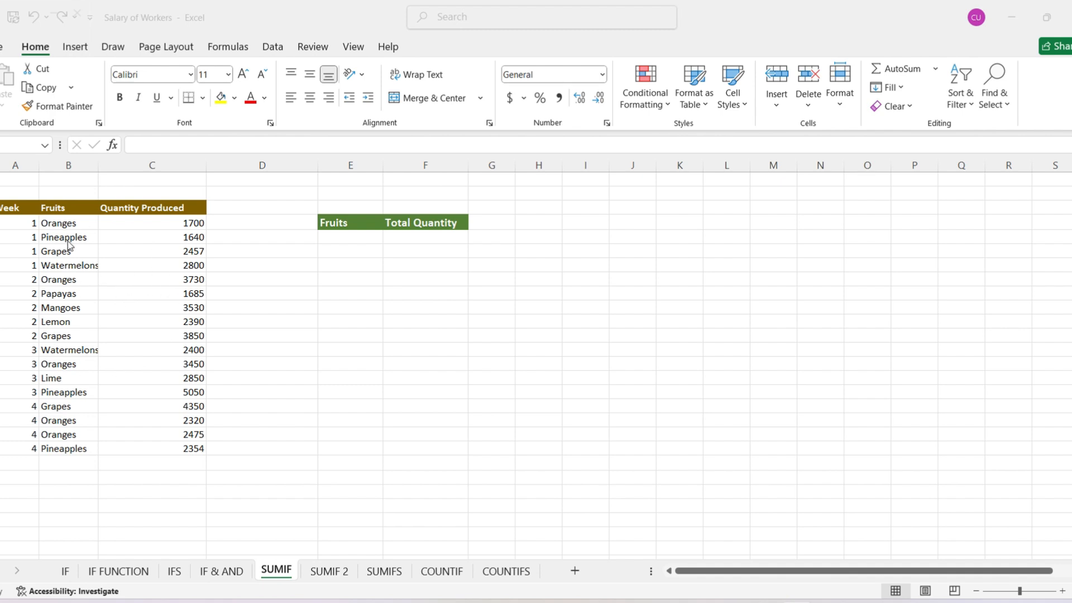
# Begin a SUMIF formula in cell F6 under Total Quantity, using the fruit names in B5:B21 as the range
pyautogui.click(395, 239)
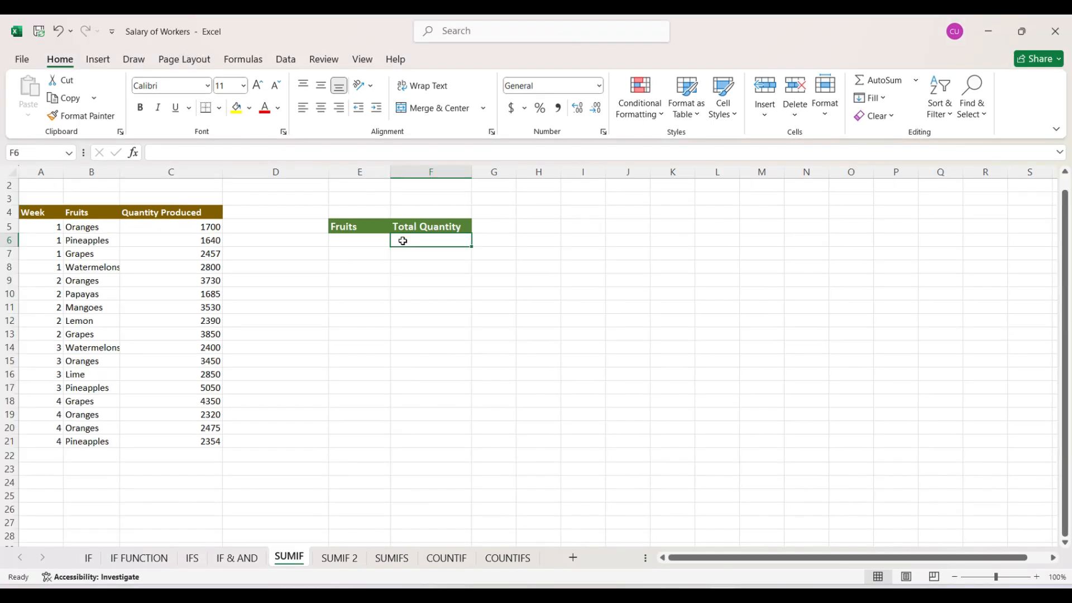
pyautogui.write('=')
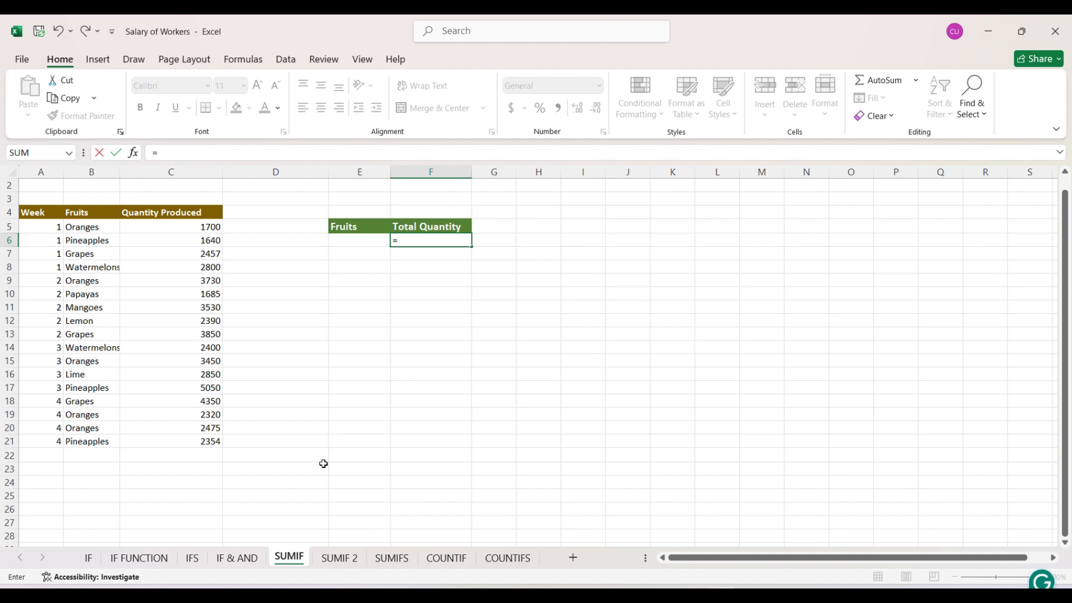
pyautogui.write('su')
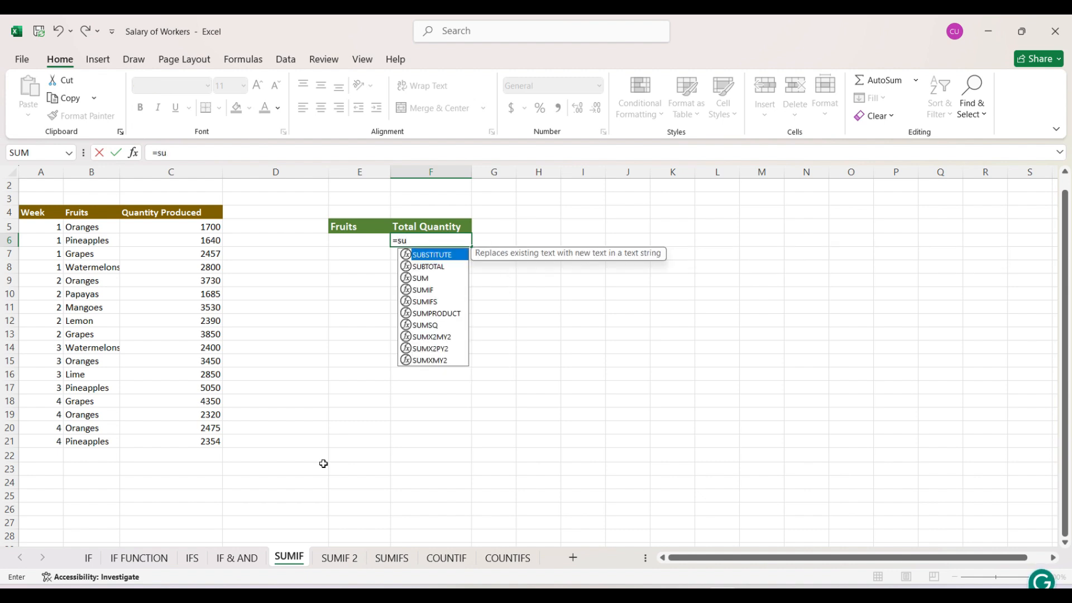
pyautogui.write('m')
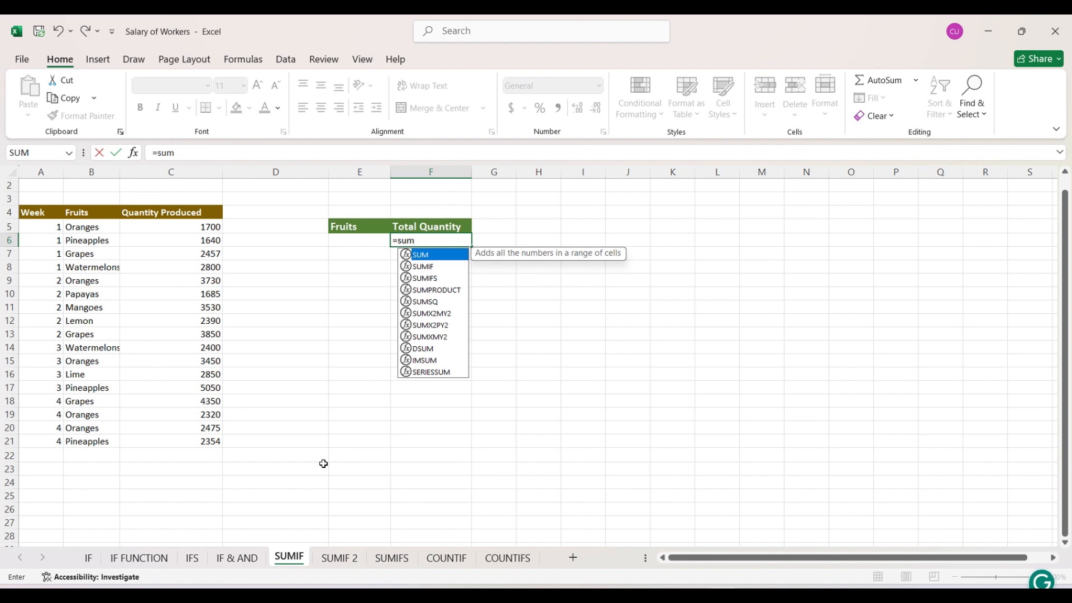
pyautogui.write('if')
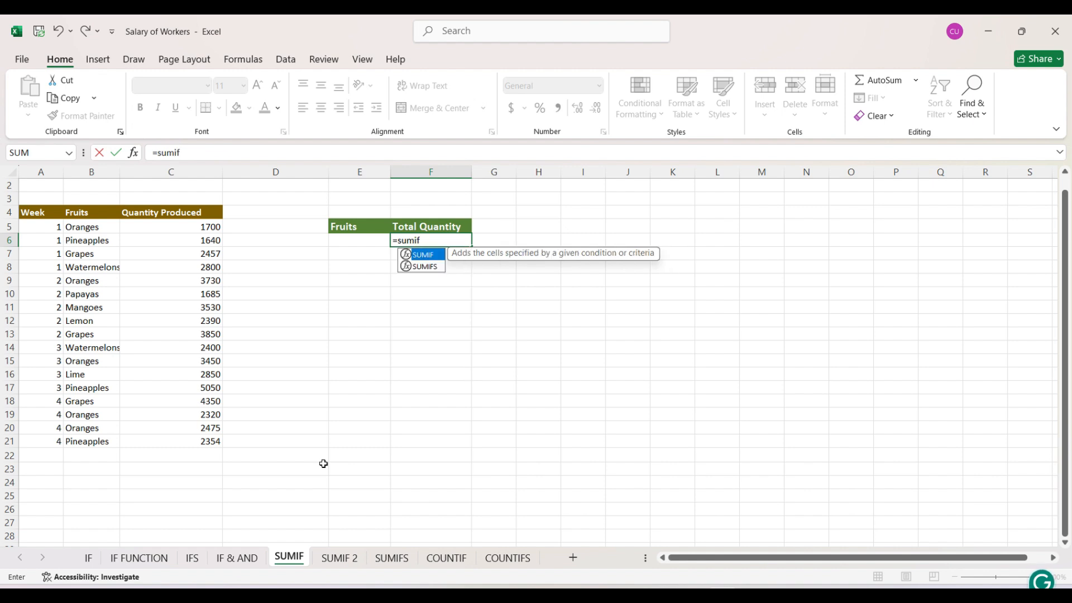
pyautogui.press('Tab')
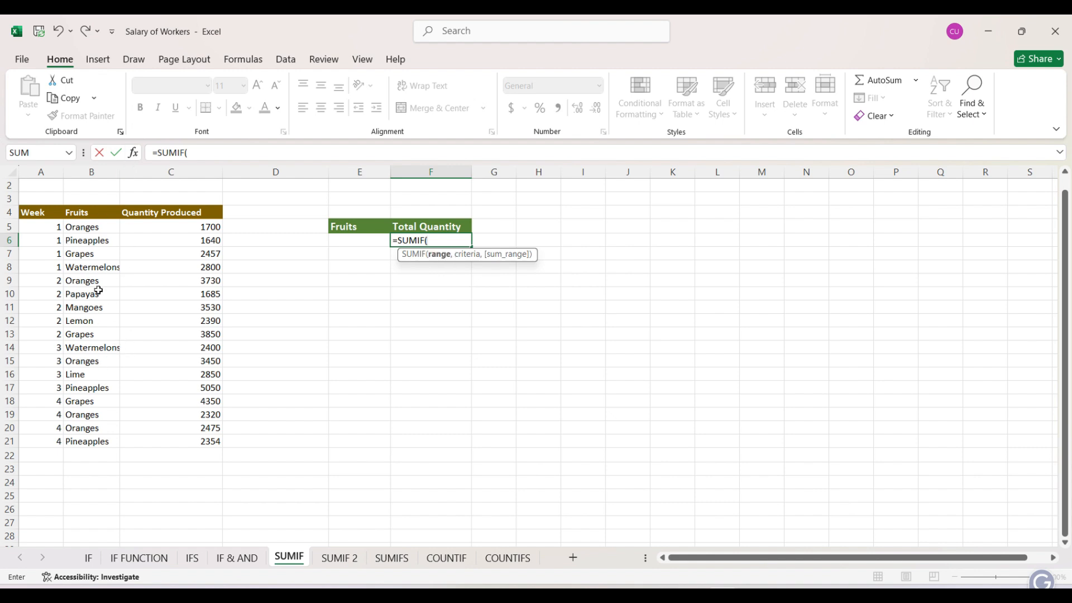
pyautogui.click(108, 228)
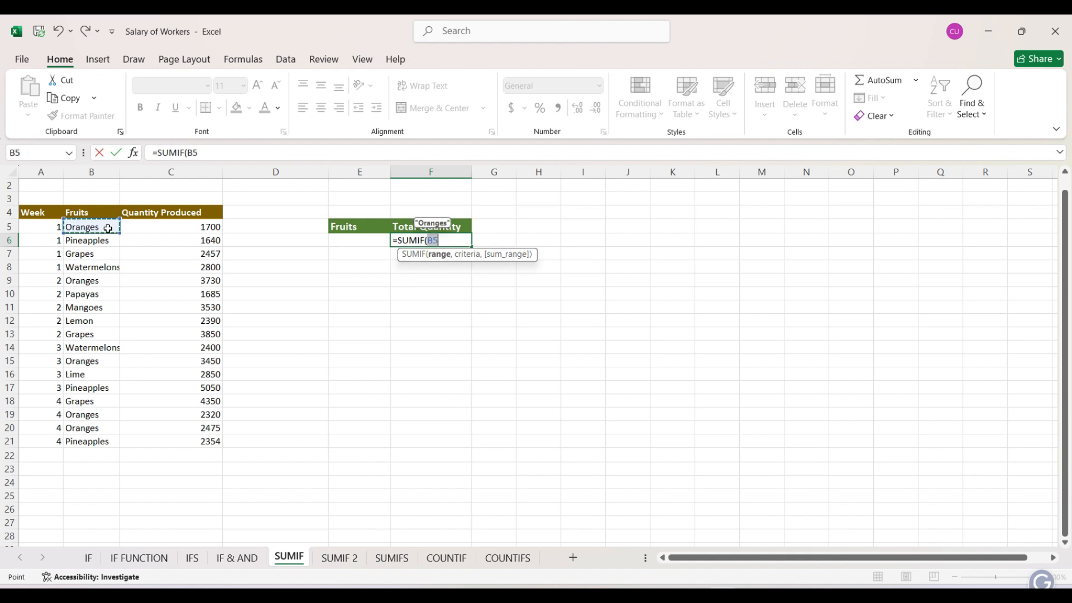
pyautogui.moveTo(108, 228); pyautogui.dragTo(102, 441)
pyautogui.write(',')
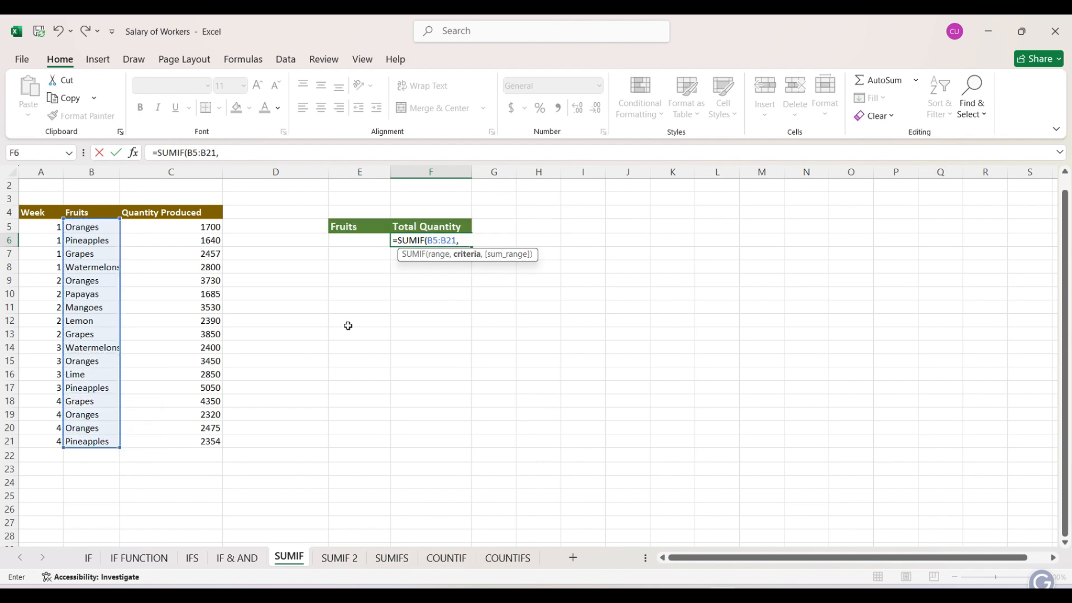
# Complete the SUMIF formula in F6 with E6 as the criteria and C5:C21 as the sum range
pyautogui.click(368, 240)
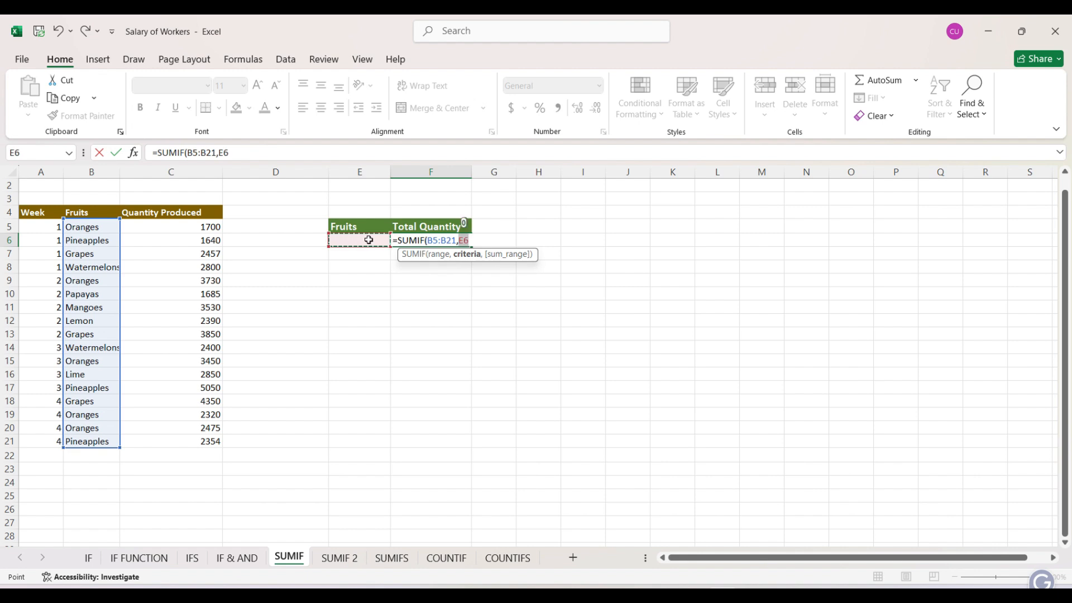
pyautogui.write(',')
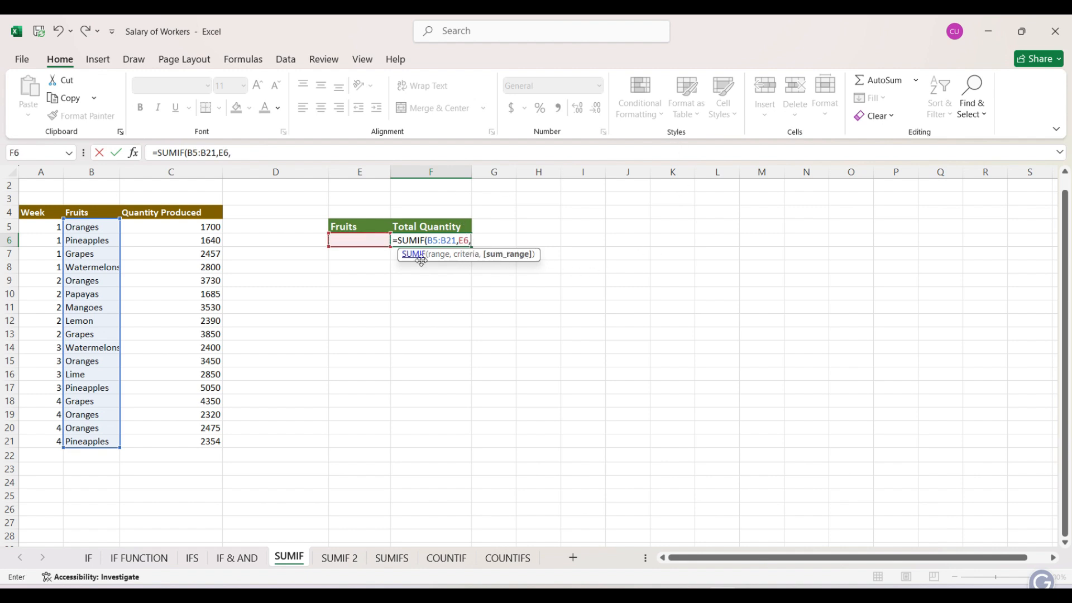
pyautogui.click(211, 228)
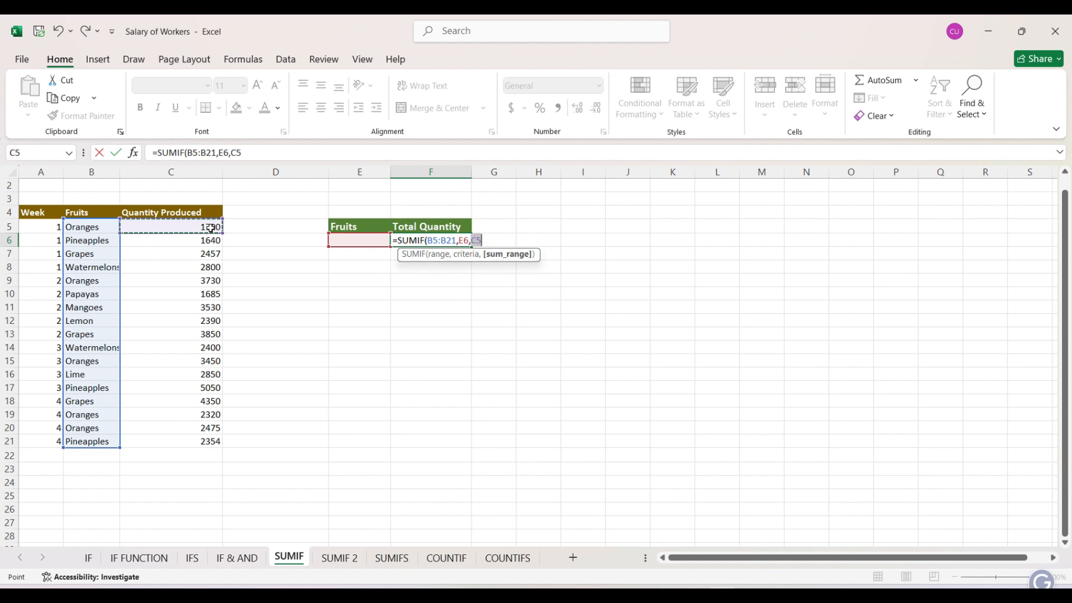
pyautogui.moveTo(211, 228); pyautogui.dragTo(190, 446)
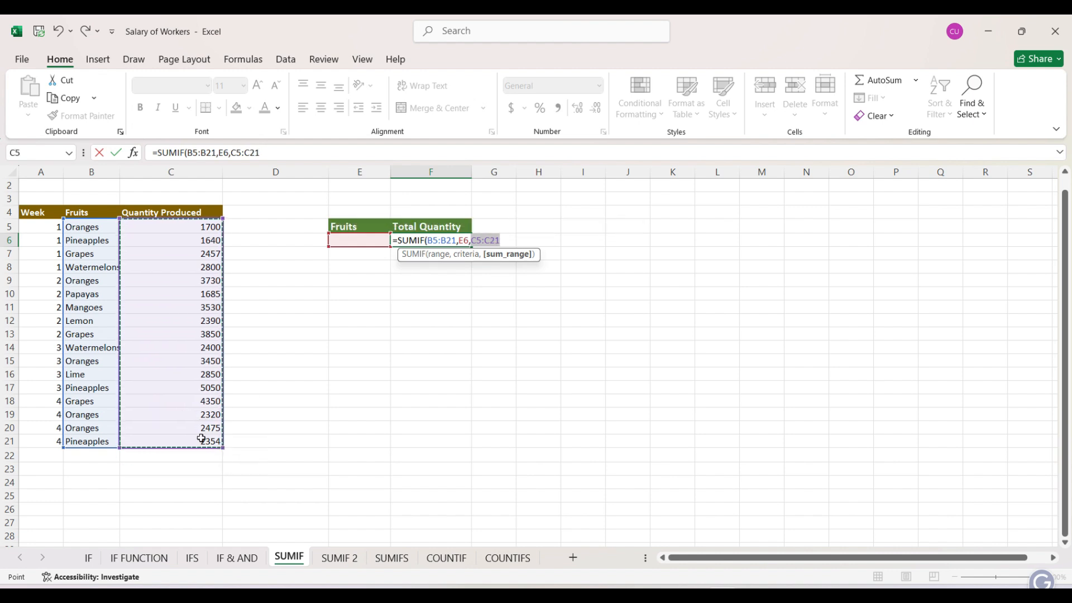
pyautogui.write(')')
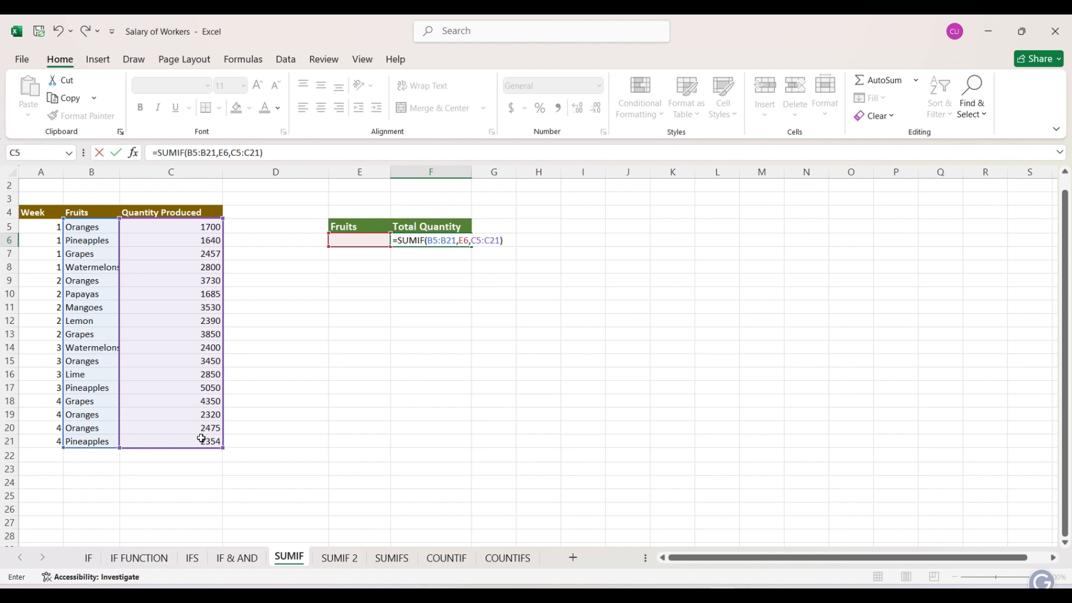
pyautogui.press('Return')
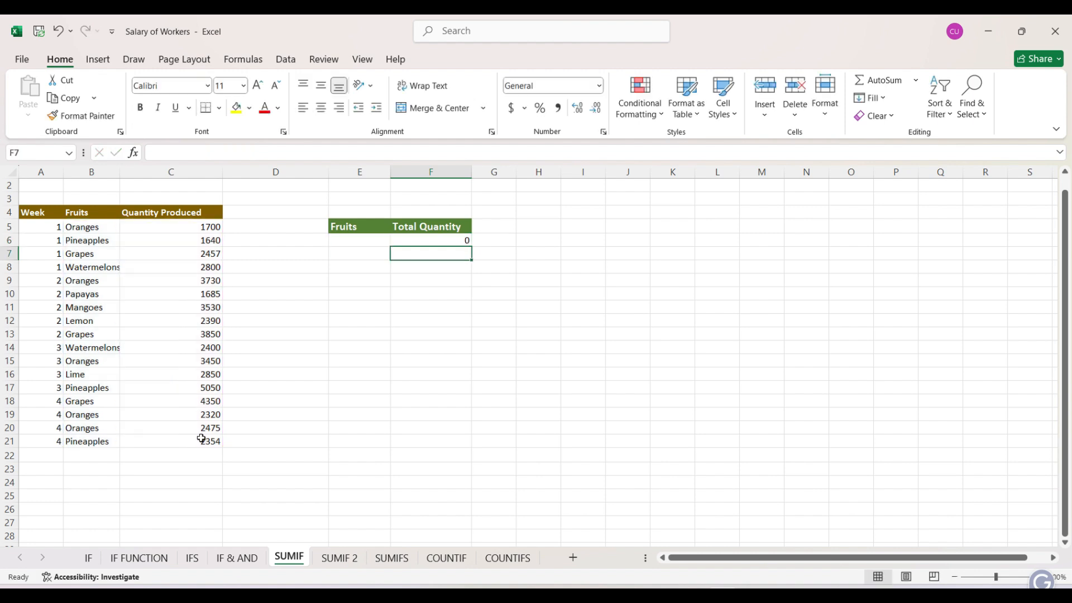
# Enter Oranges in cell E6 as the fruit to total
pyautogui.click(380, 241)
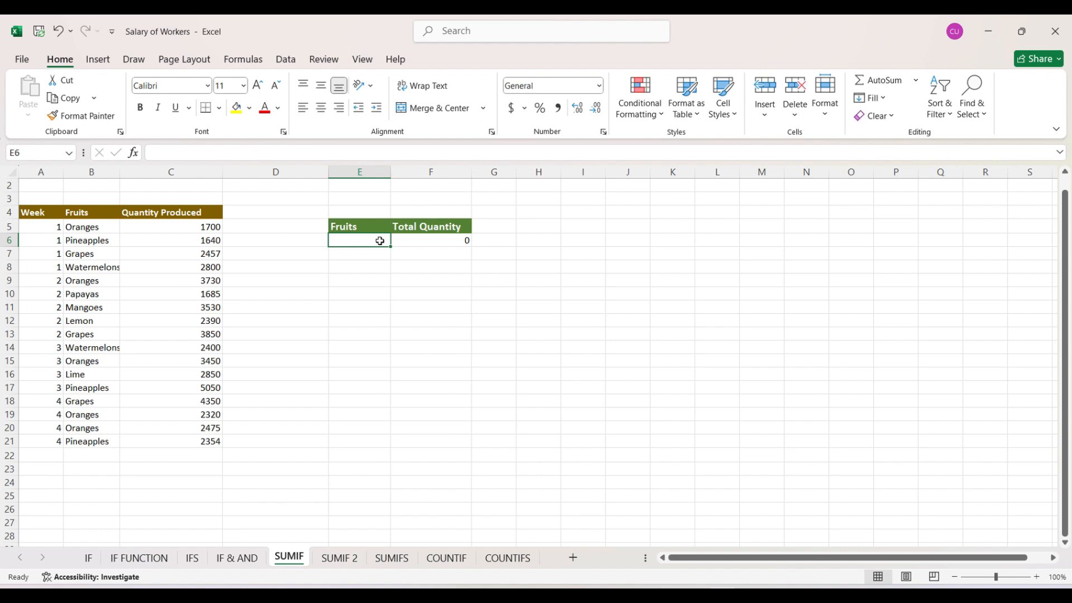
pyautogui.write('Oranges')
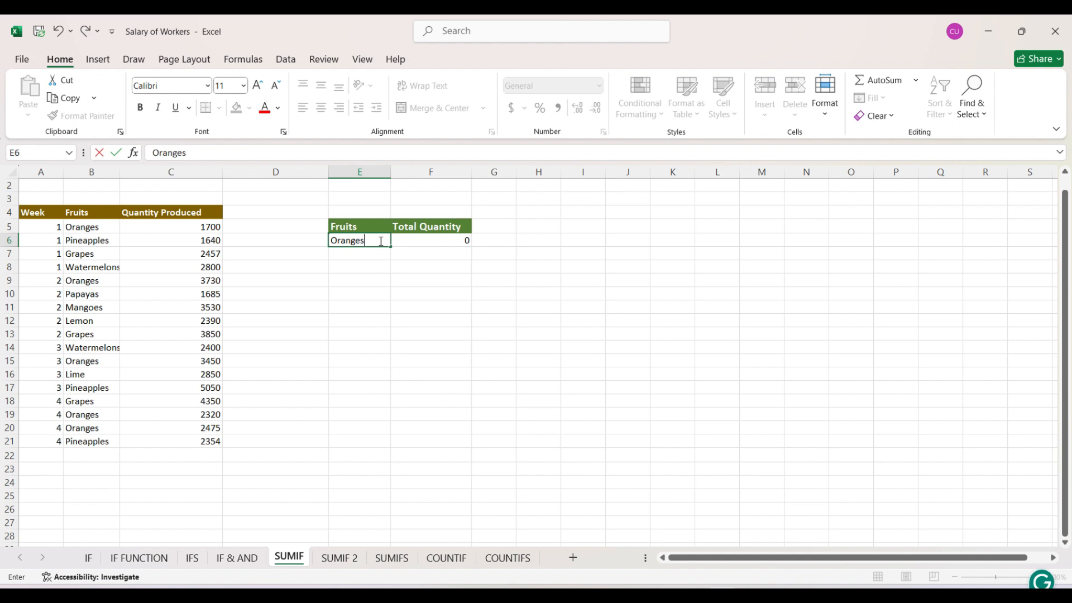
pyautogui.press('Return')
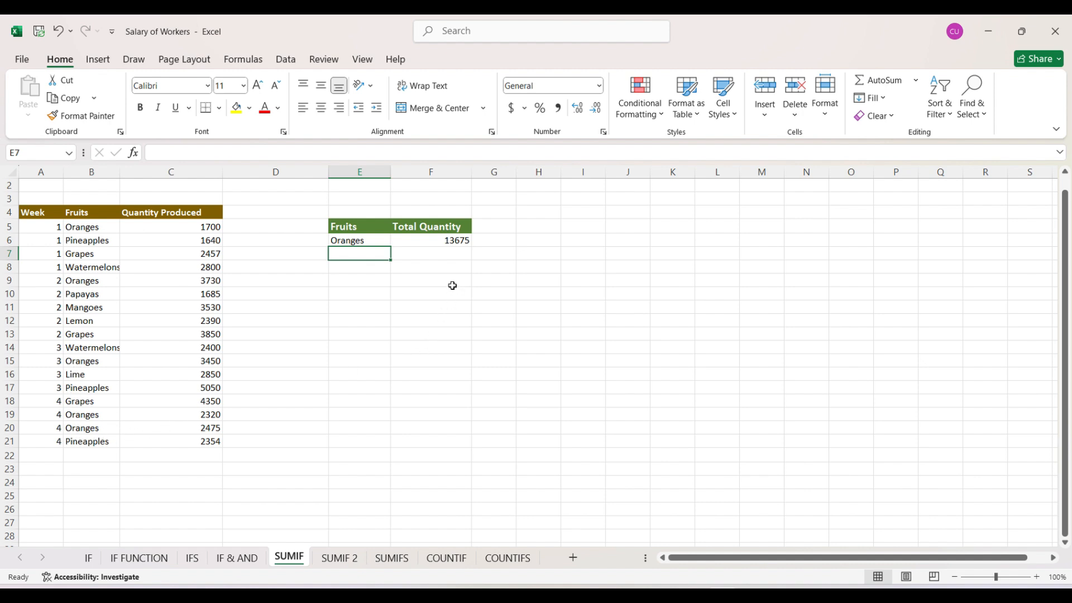
# Replace the fruit in cell E6 with papayas to total its quantity
pyautogui.click(382, 241)
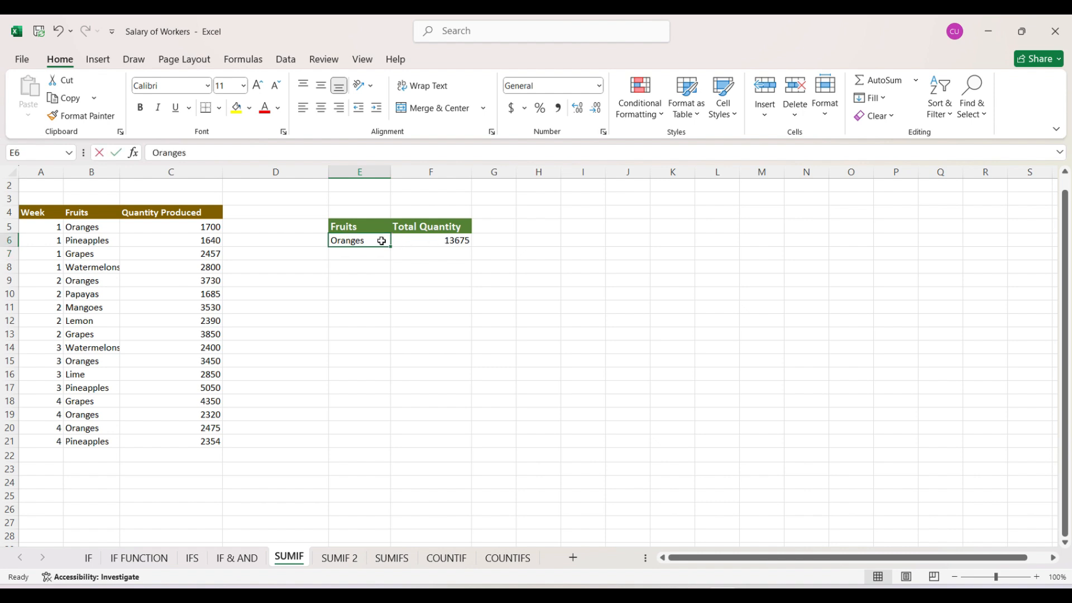
pyautogui.write('pap')
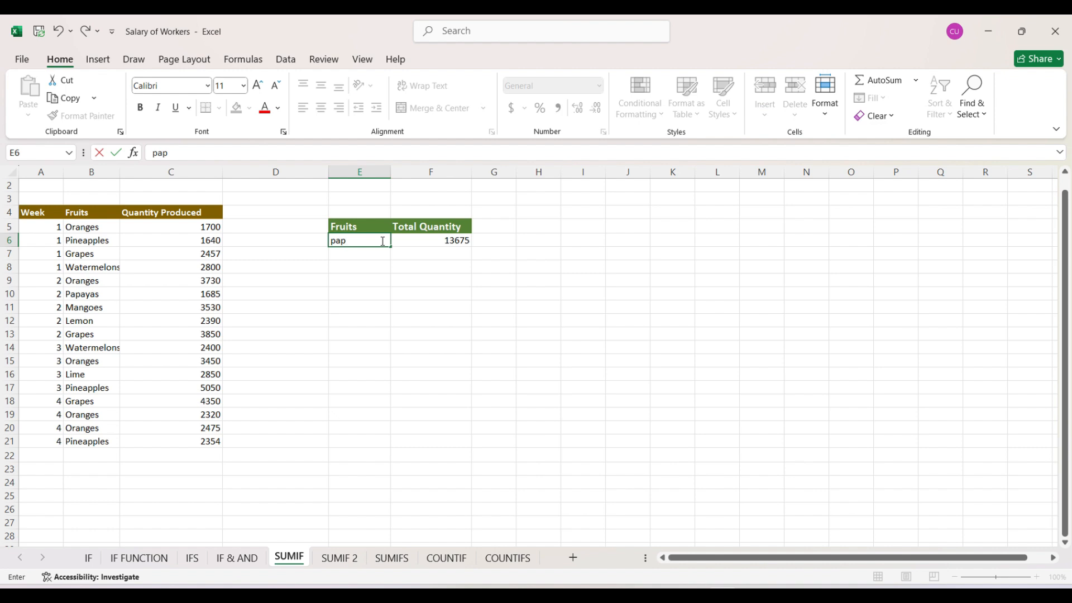
pyautogui.write('ayas')
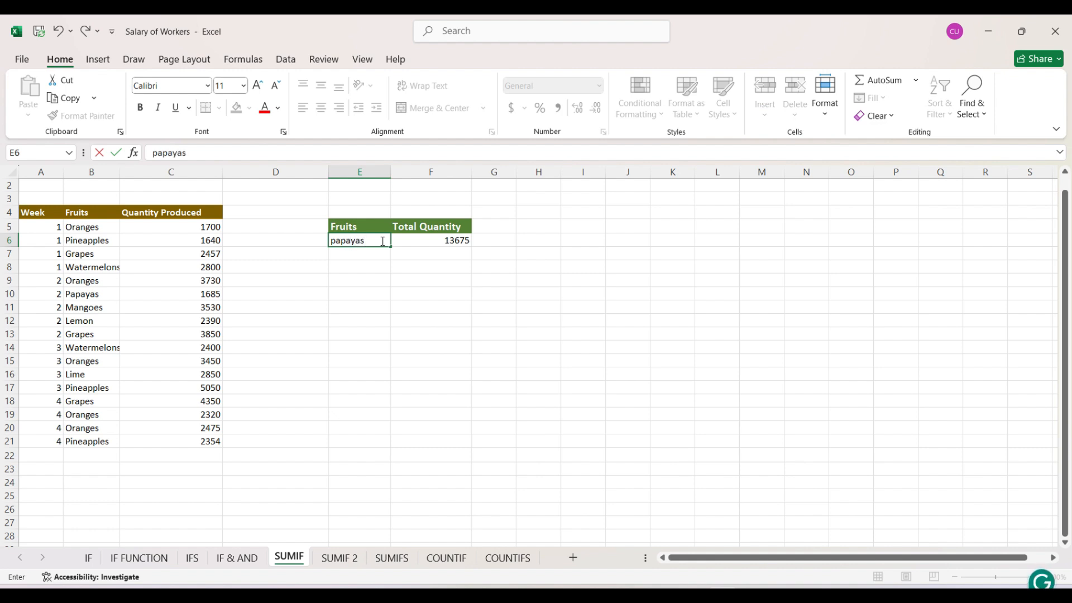
pyautogui.press('Return')
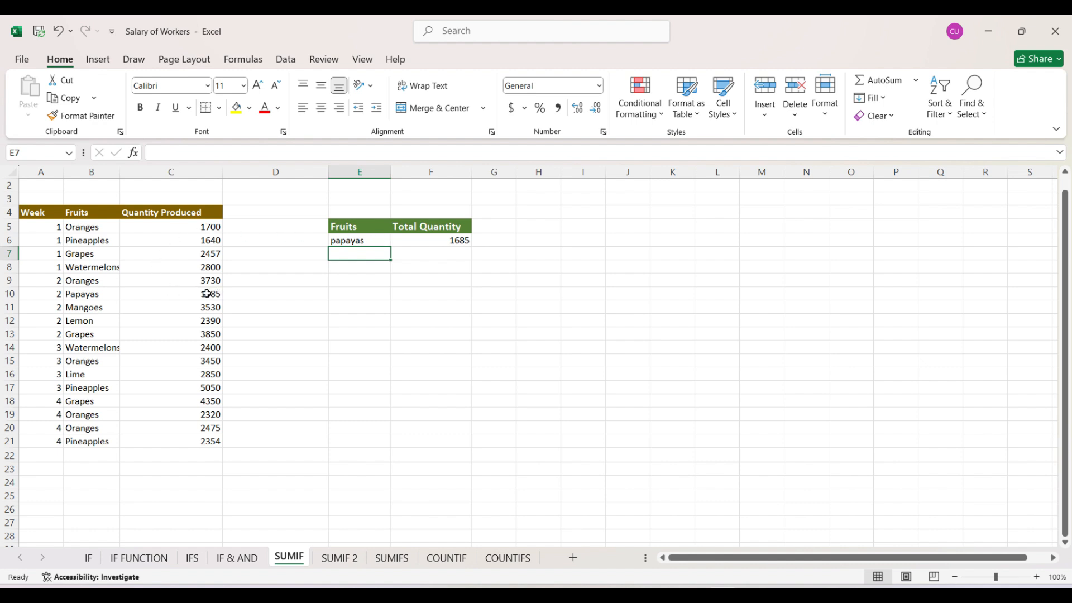
# Change the fruit criterion in cell E6 to grapes
pyautogui.click(350, 241)
pyautogui.write('g')
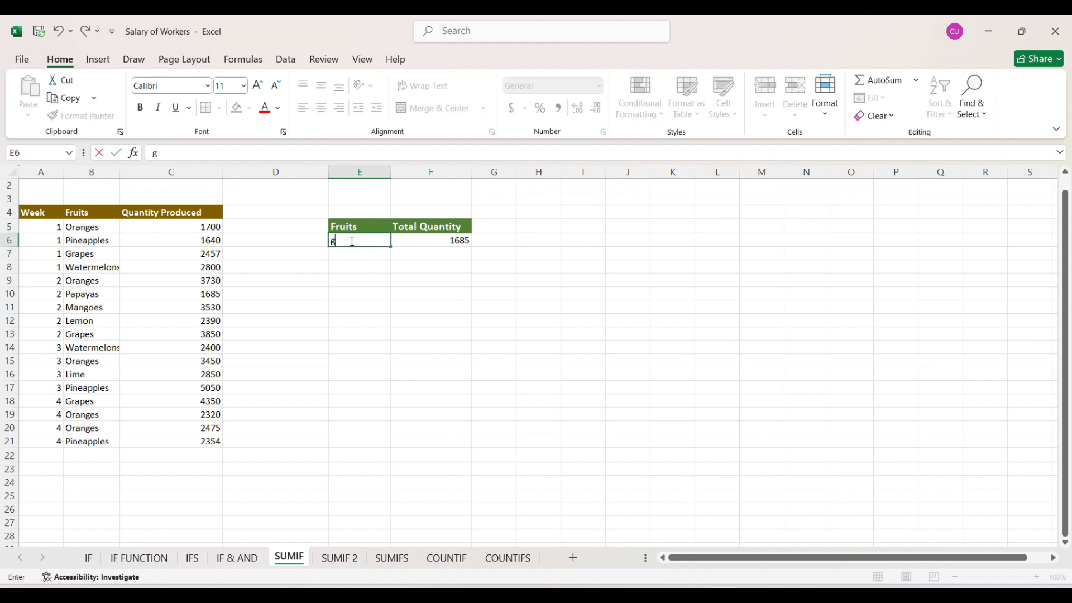
pyautogui.write('rapes')
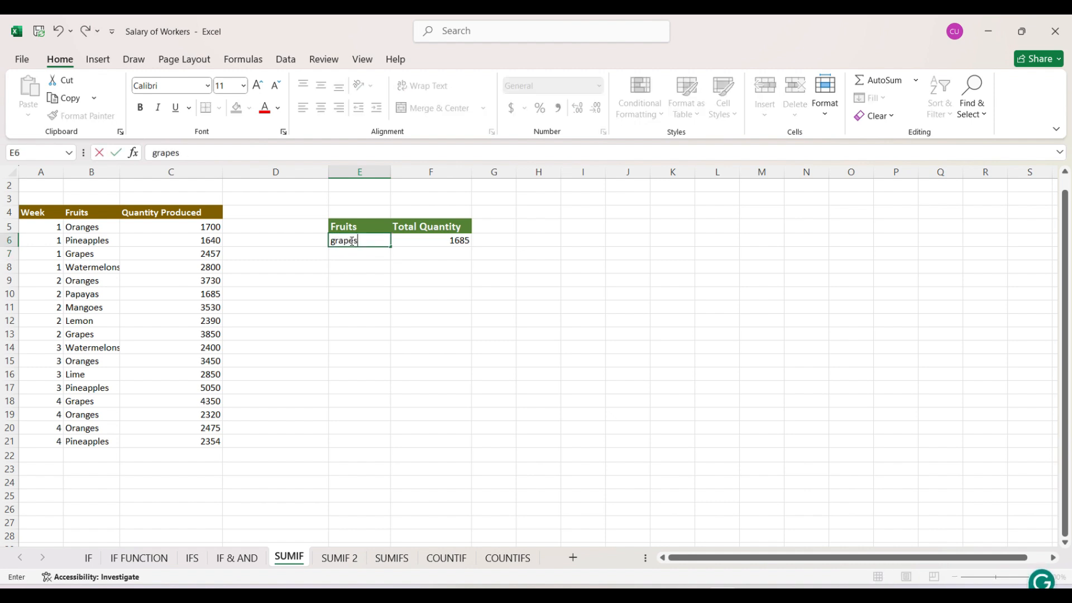
pyautogui.press('Return')
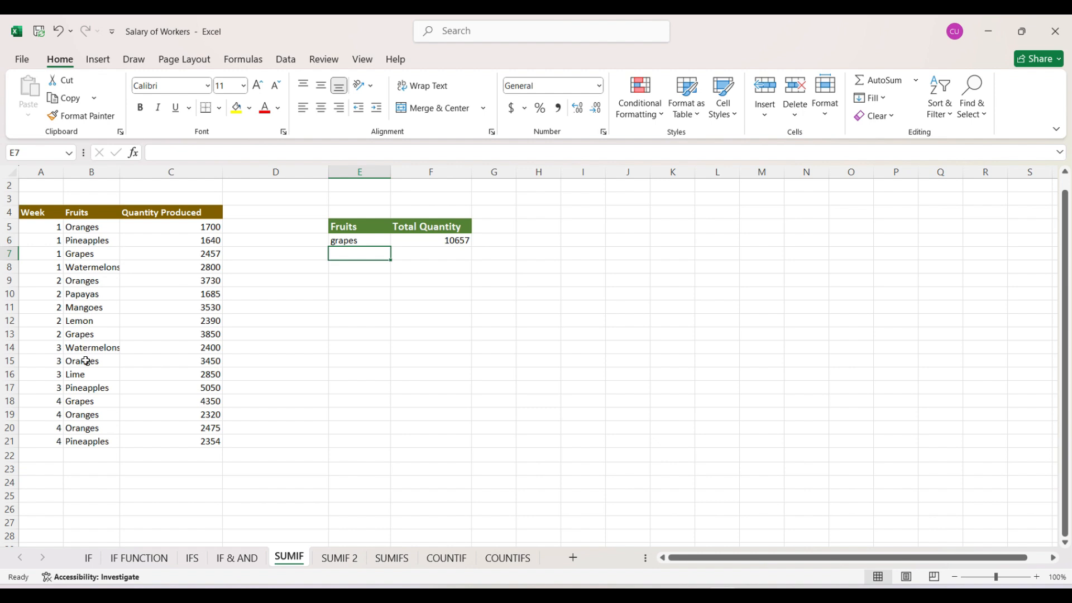
# Clear the fruit name in E6 and the SUMIF formula in F6
pyautogui.click(383, 241)
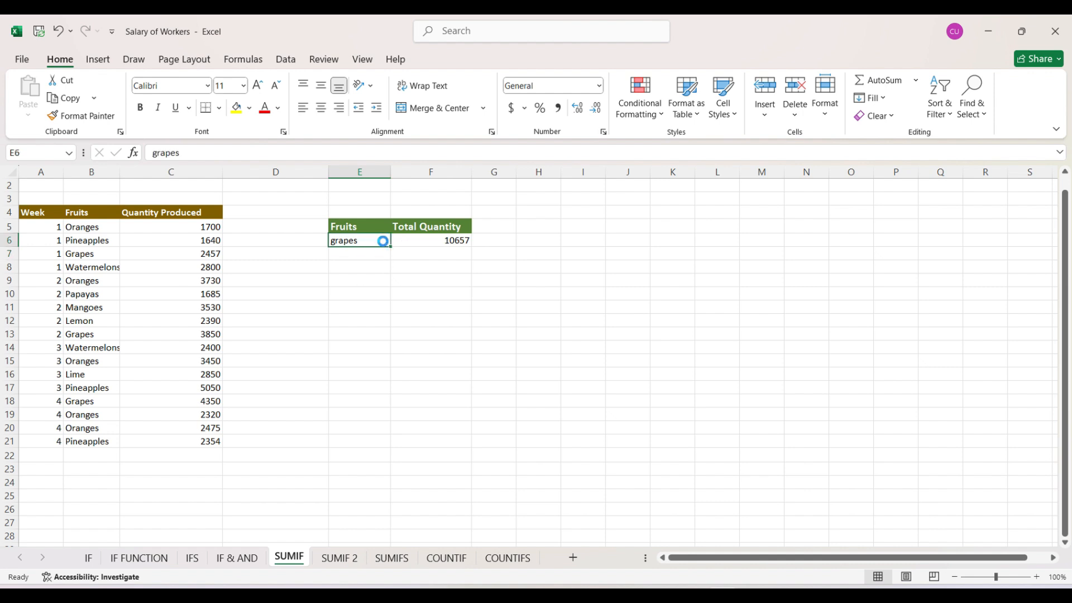
pyautogui.press('Delete')
pyautogui.click(407, 242)
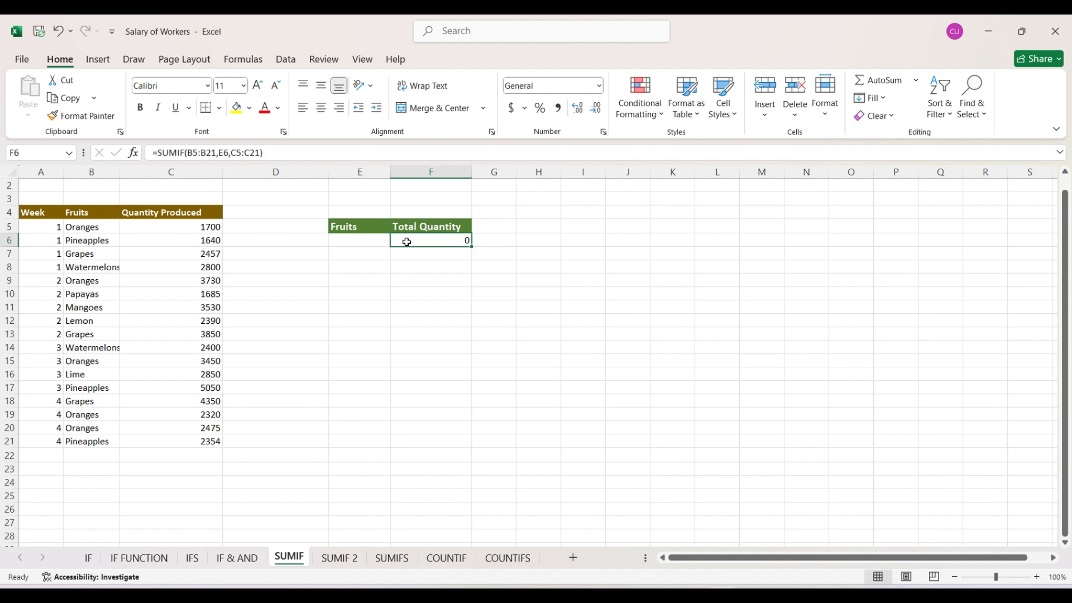
pyautogui.press('Delete')
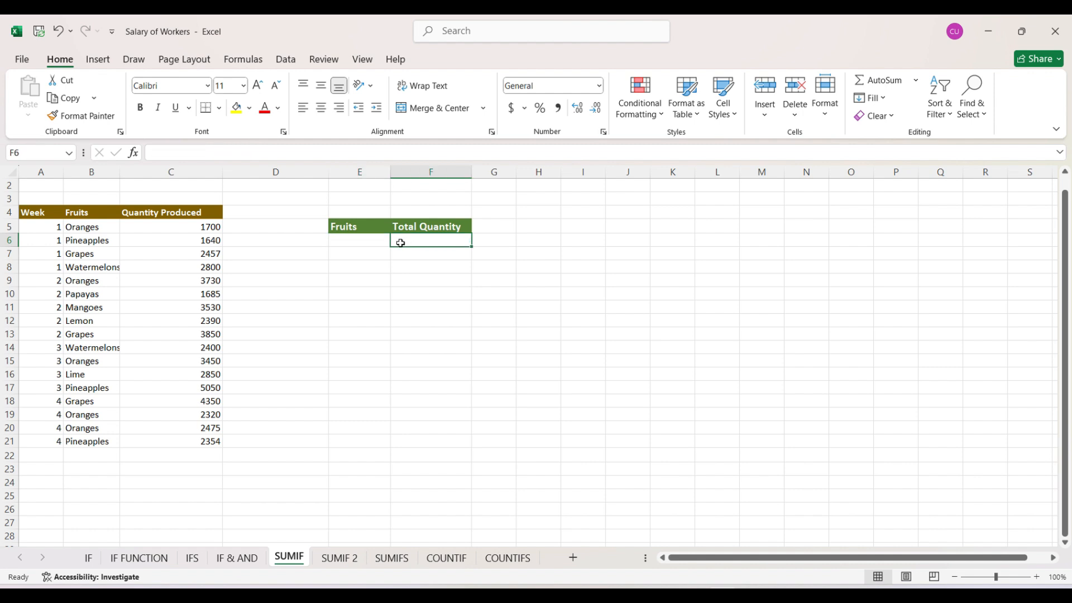
# Enter lime in cell E6 under the Fruits heading
pyautogui.click(369, 239)
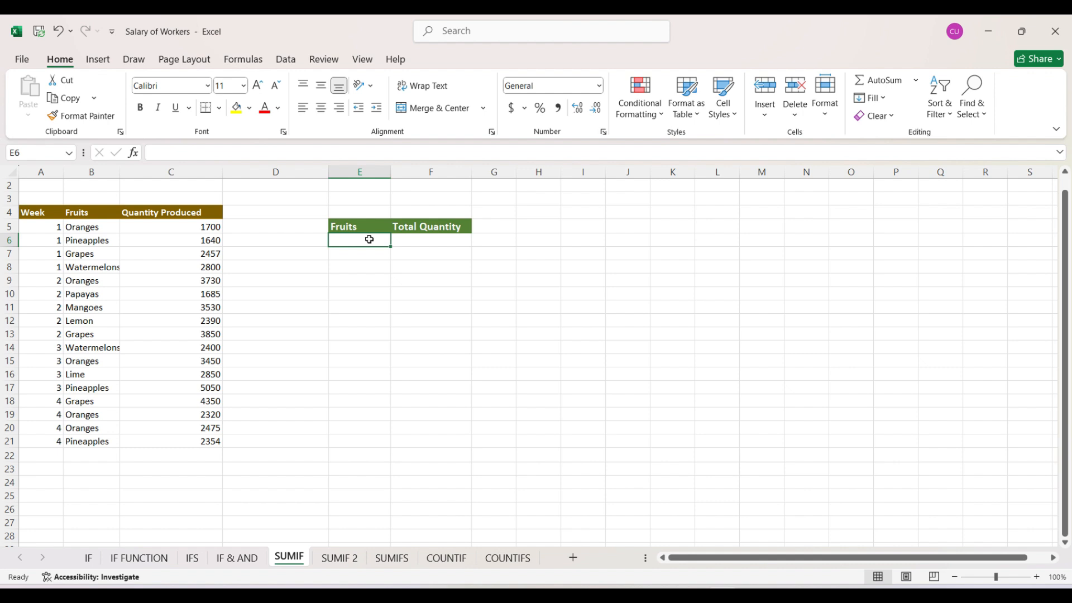
pyautogui.write('l')
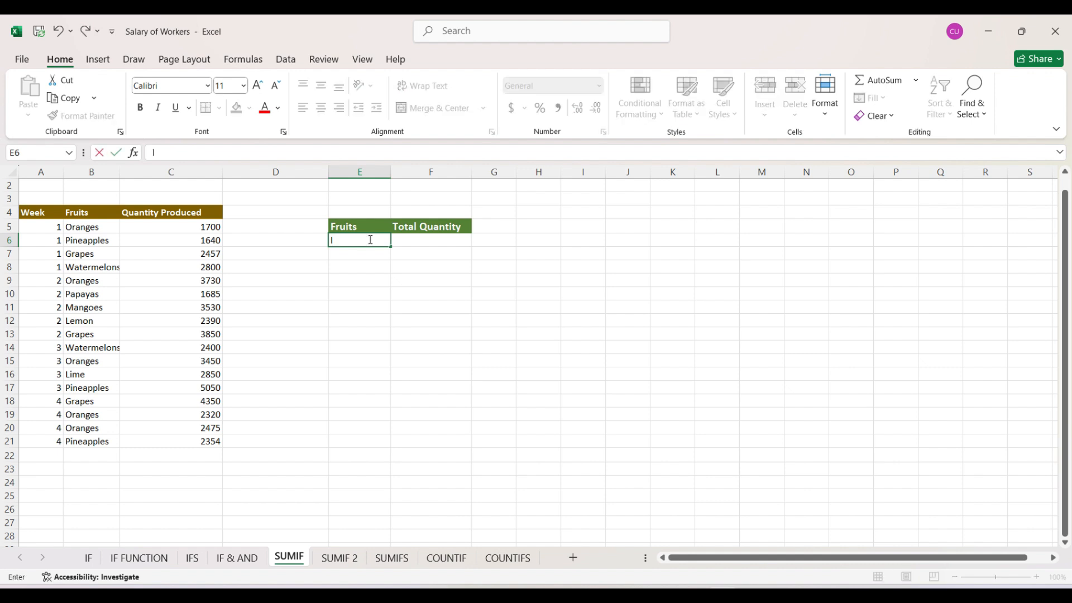
pyautogui.write('ime')
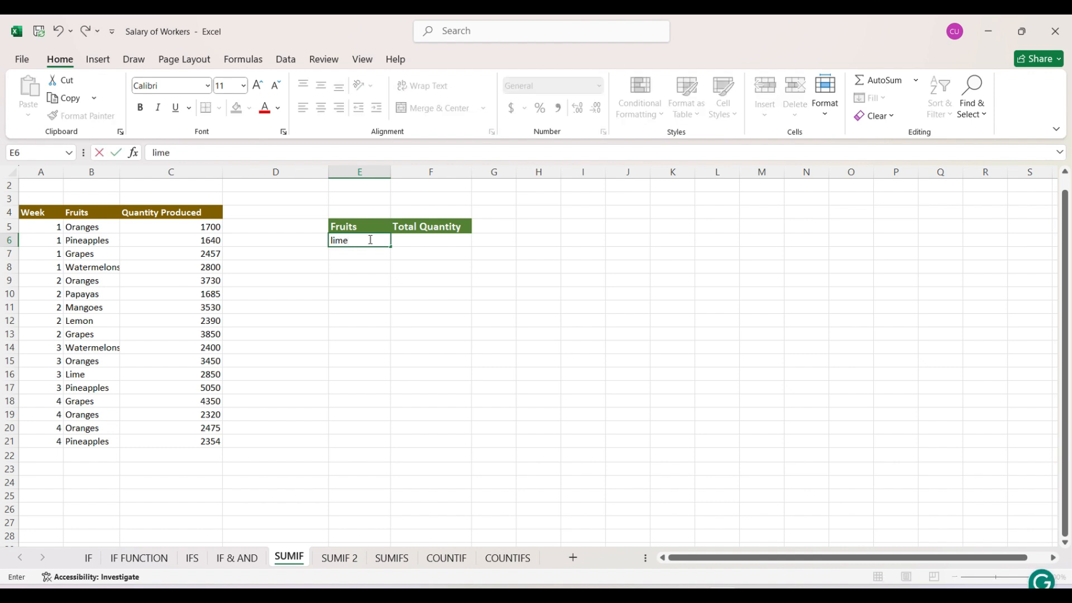
# Start a SUMIF formula in cell F6 with the Fruits entries B5:B21 as its range
pyautogui.click(402, 239)
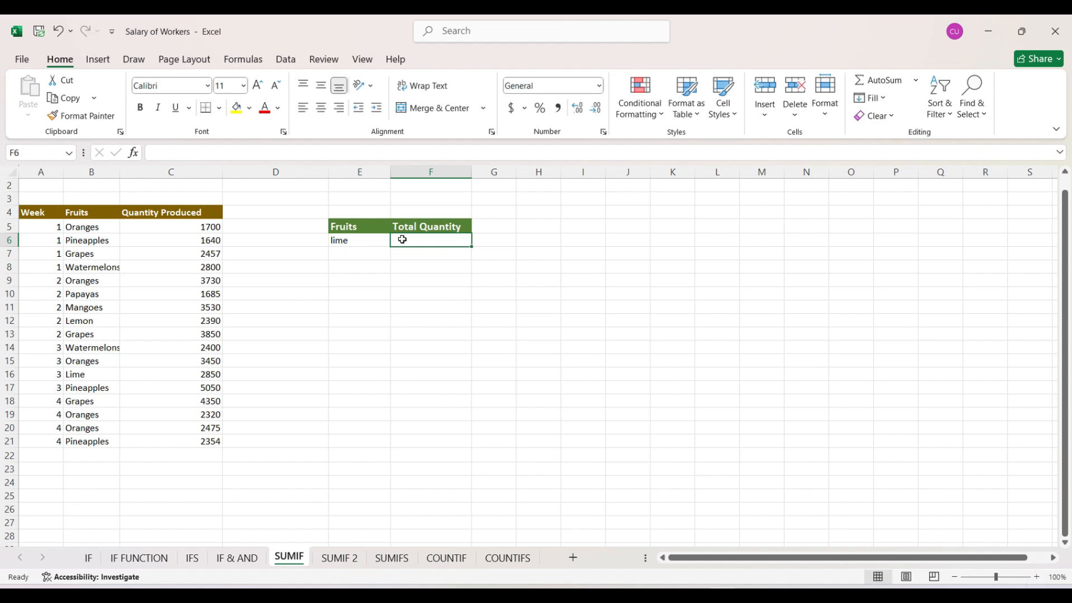
pyautogui.write('=')
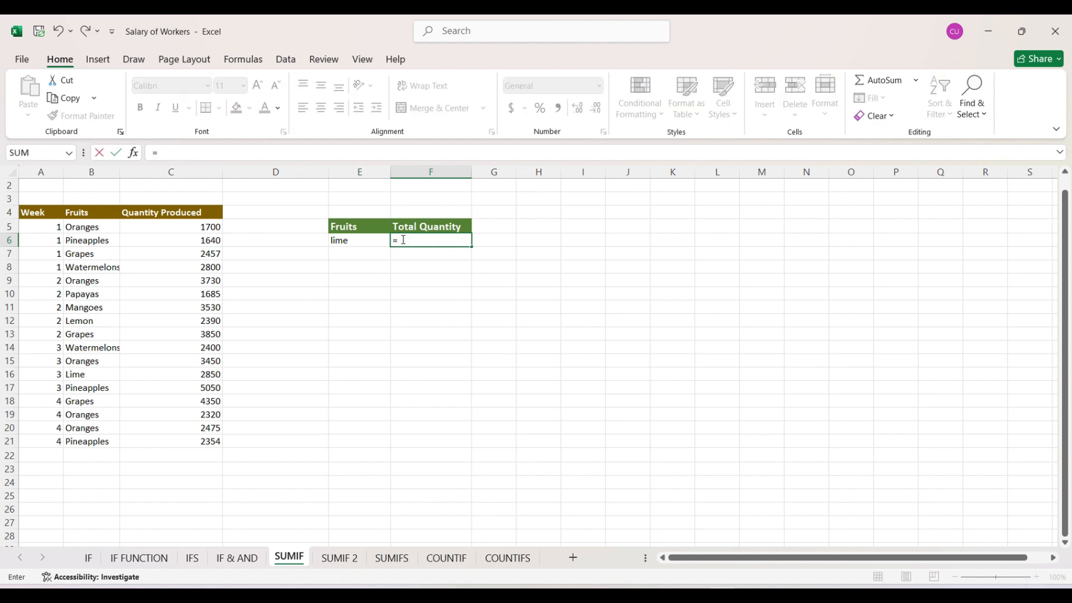
pyautogui.write('sumif')
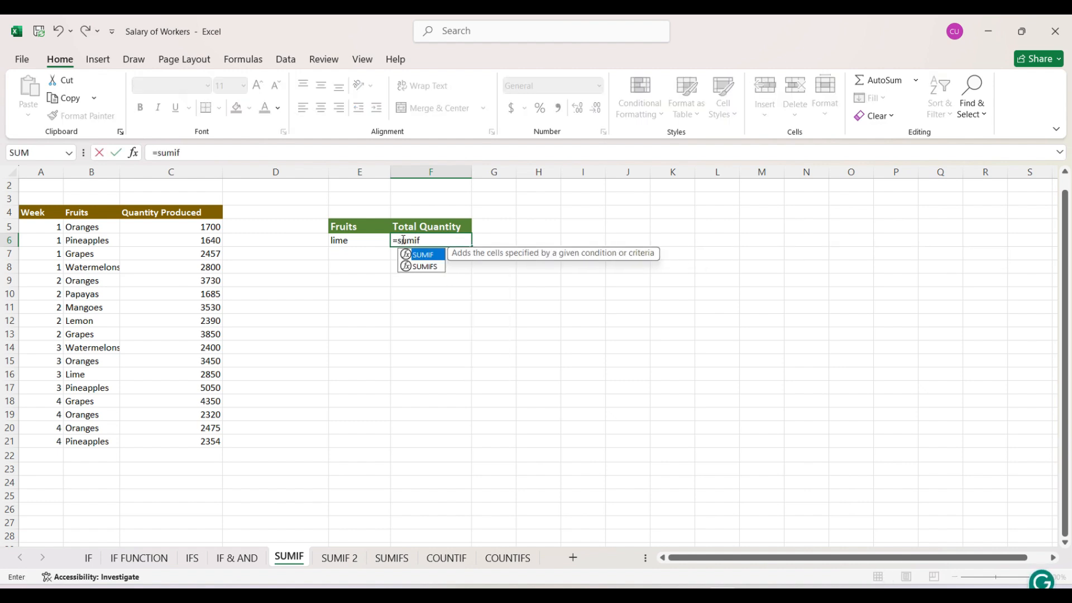
pyautogui.press('Tab')
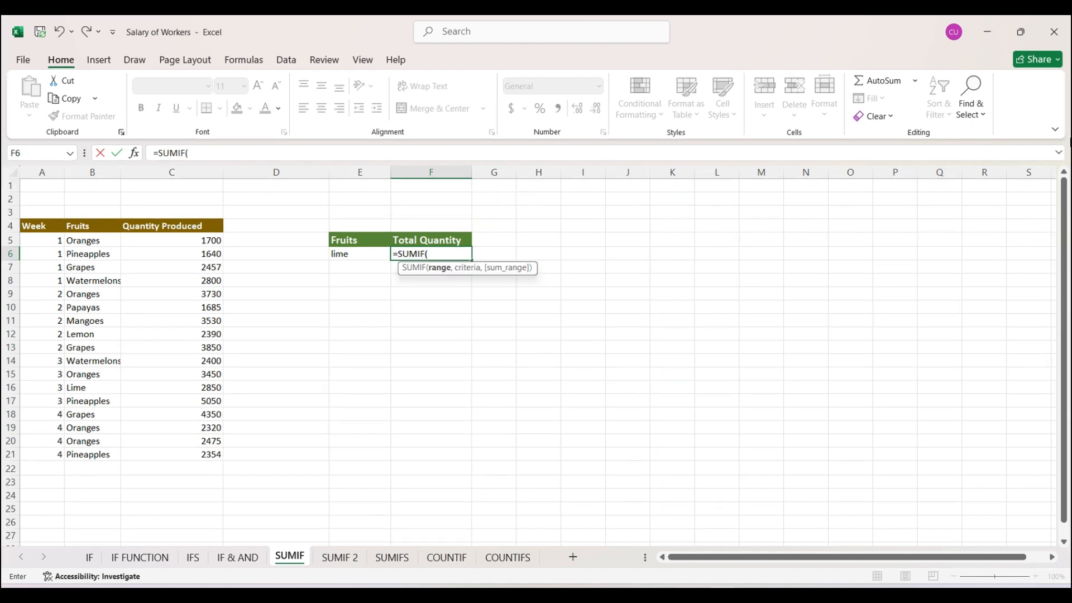
pyautogui.scroll(1, 57, 228)
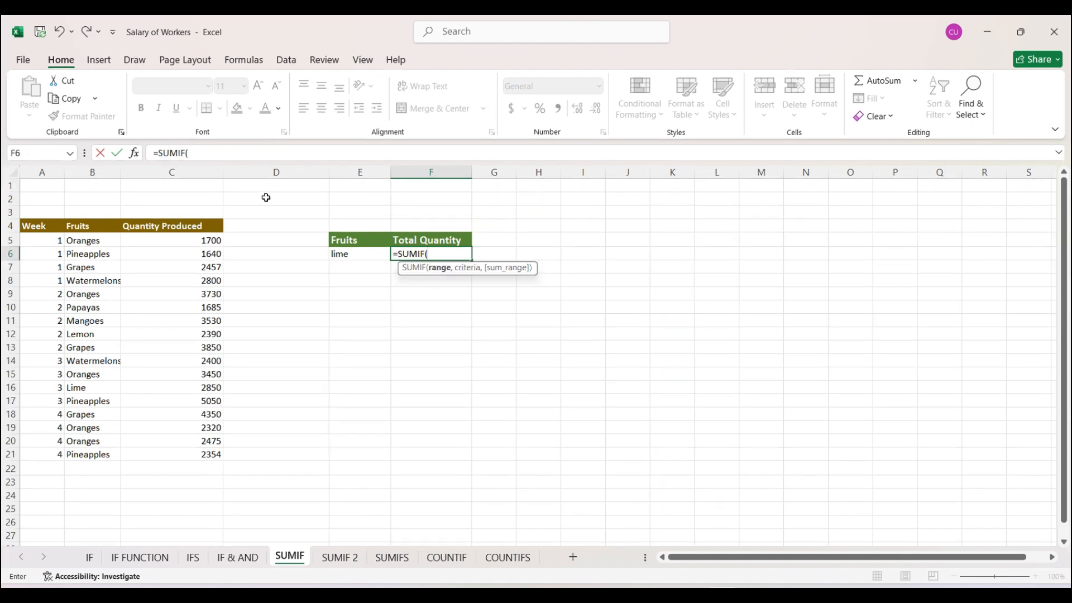
pyautogui.click(74, 242)
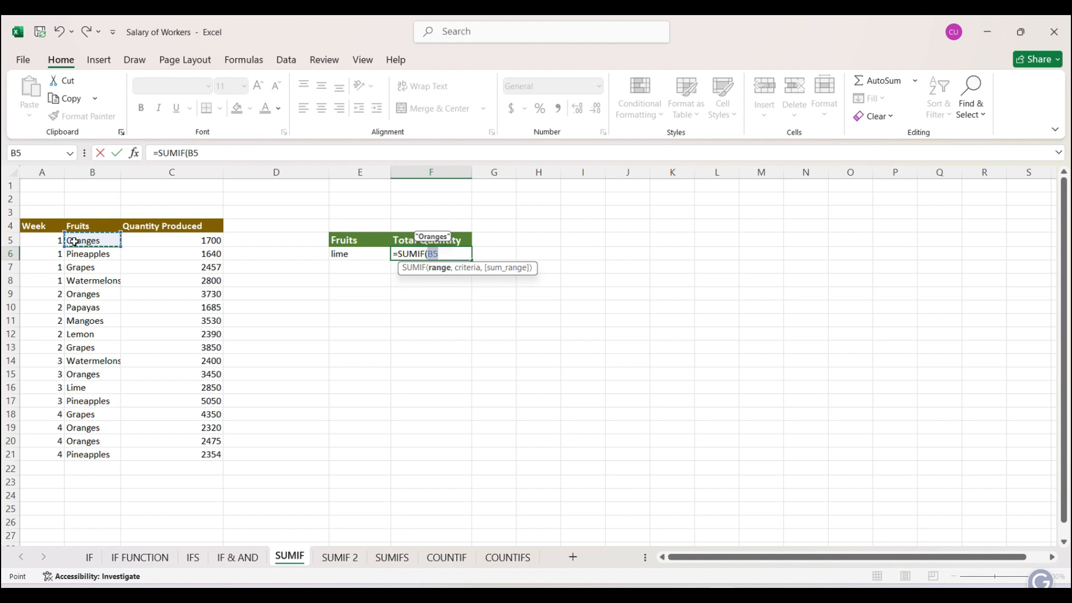
pyautogui.hotkey('ctrl', 'shift', 'Down')
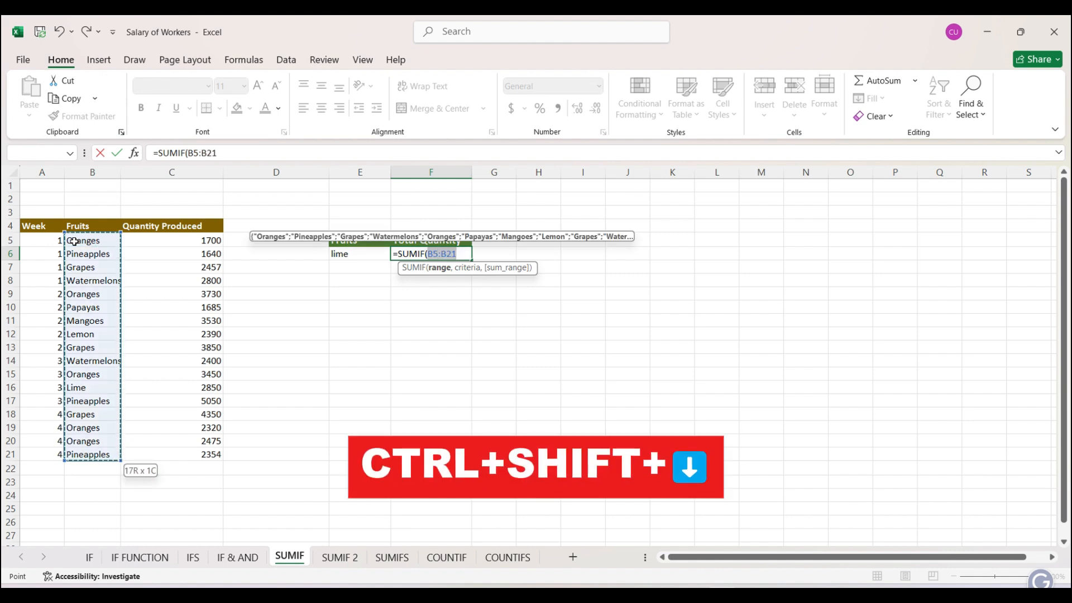
pyautogui.write(',')
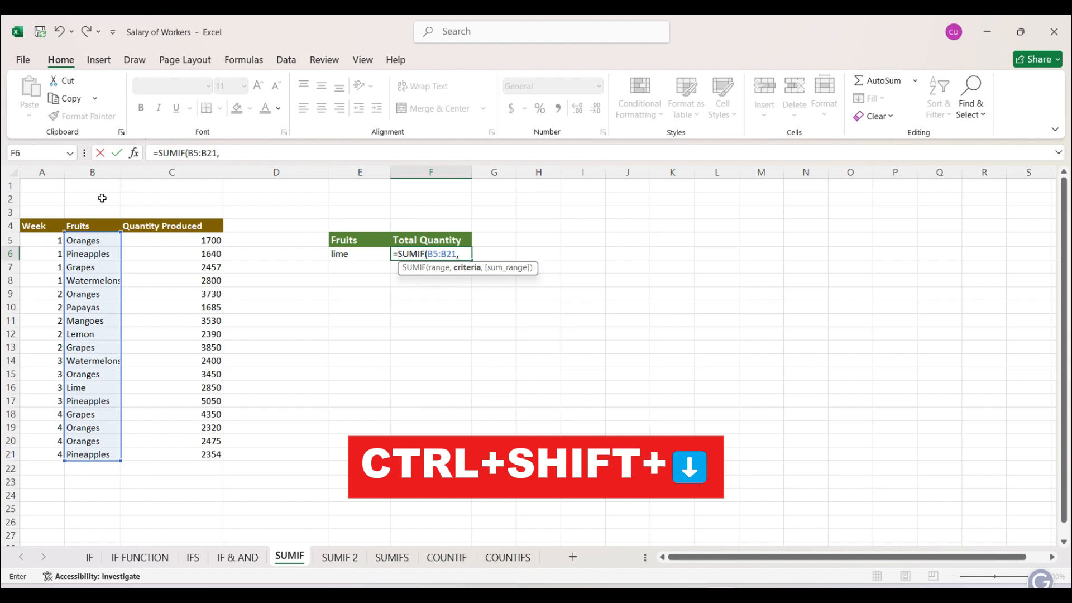
# Complete the F6 formula with E6 as the criterion and the quantities C5:C21 as the sum range
pyautogui.click(356, 253)
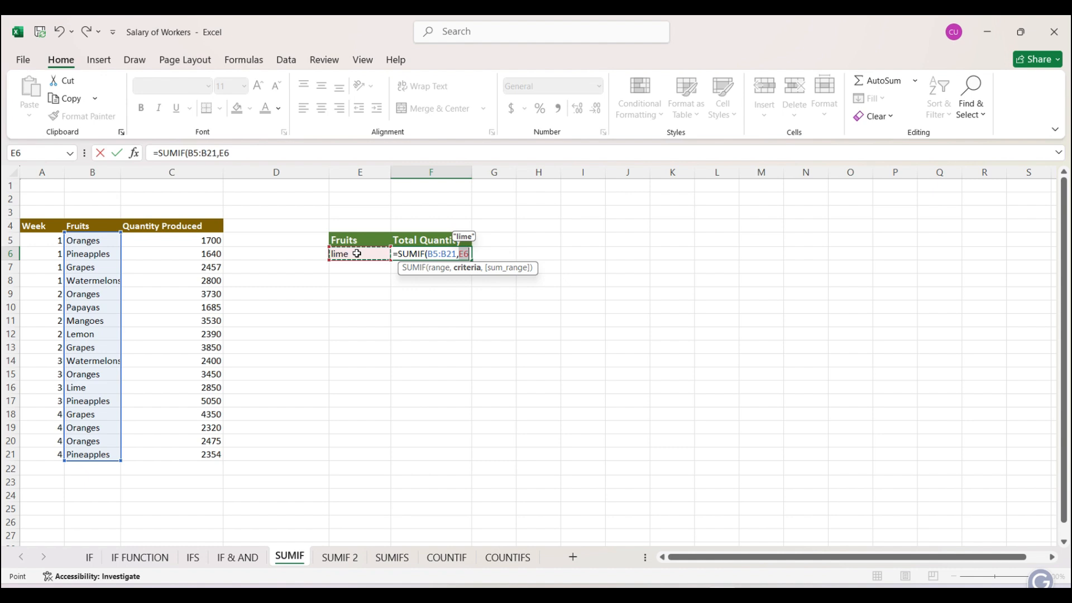
pyautogui.write(',')
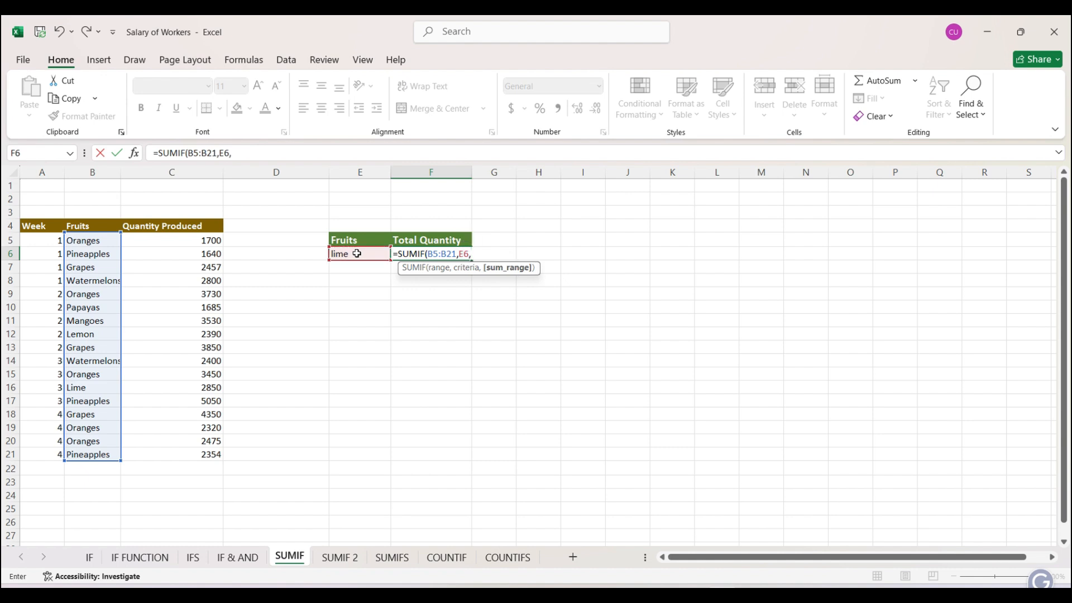
pyautogui.click(189, 236)
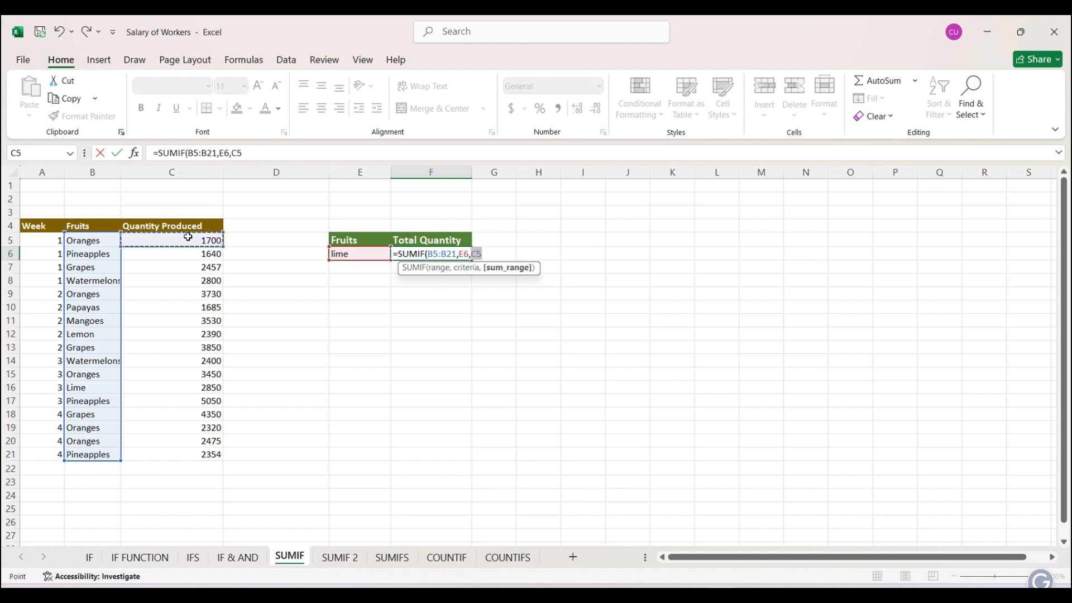
pyautogui.hotkey('ctrl', 'shift', 'Down')
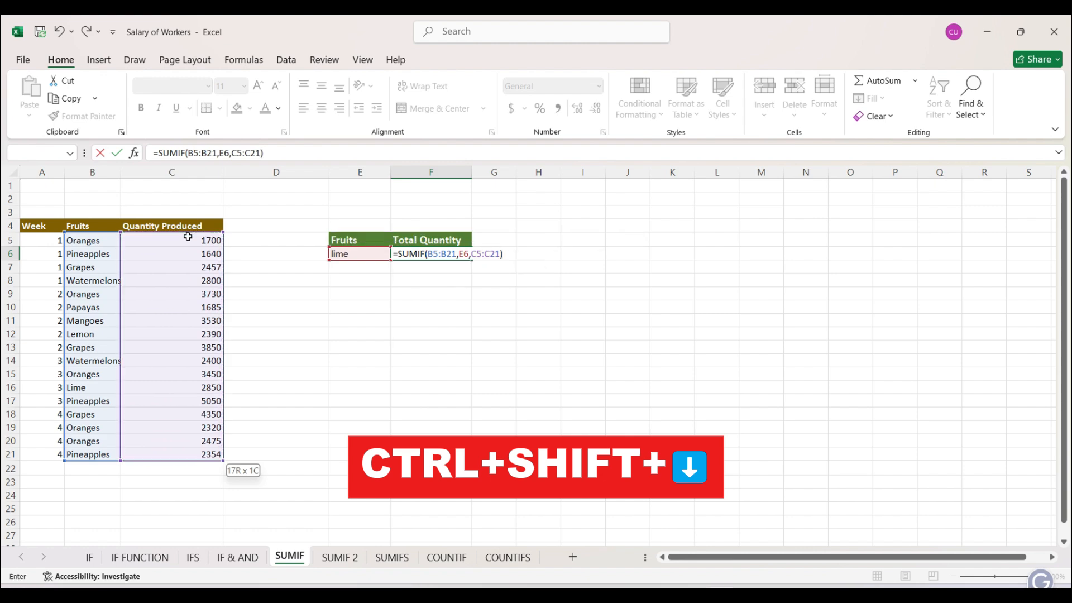
pyautogui.write(')')
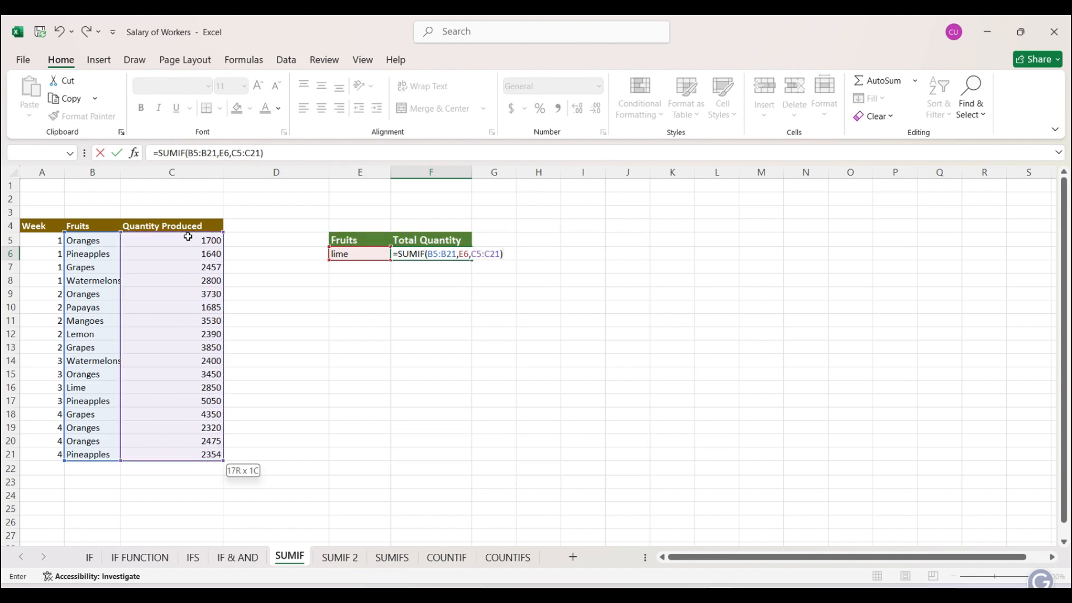
pyautogui.press('Return')
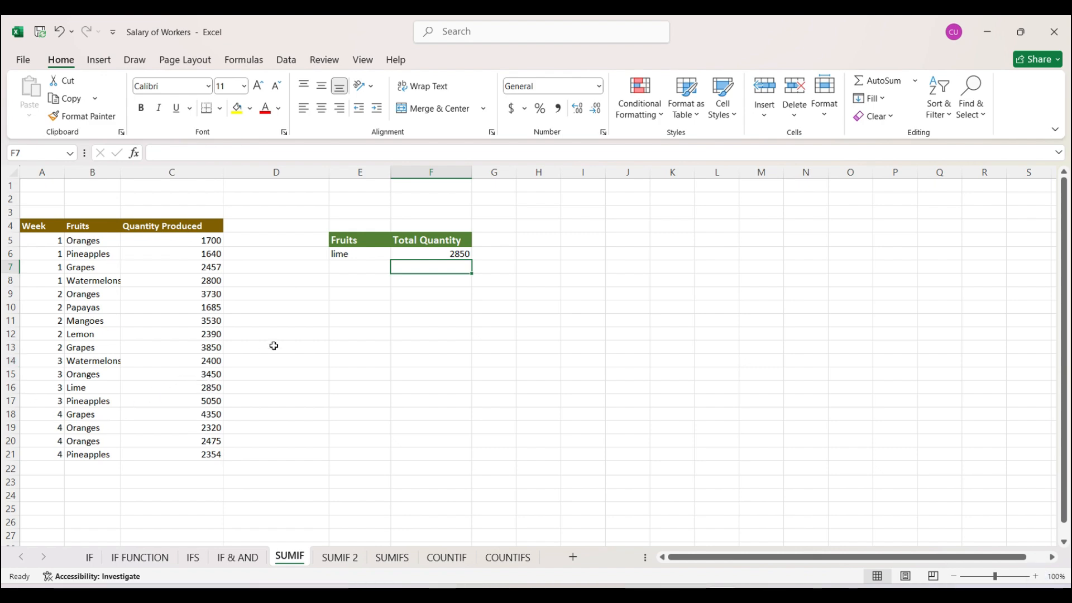
# Replace the fruit in cell E6 with grapes to total its quantity
pyautogui.click(373, 253)
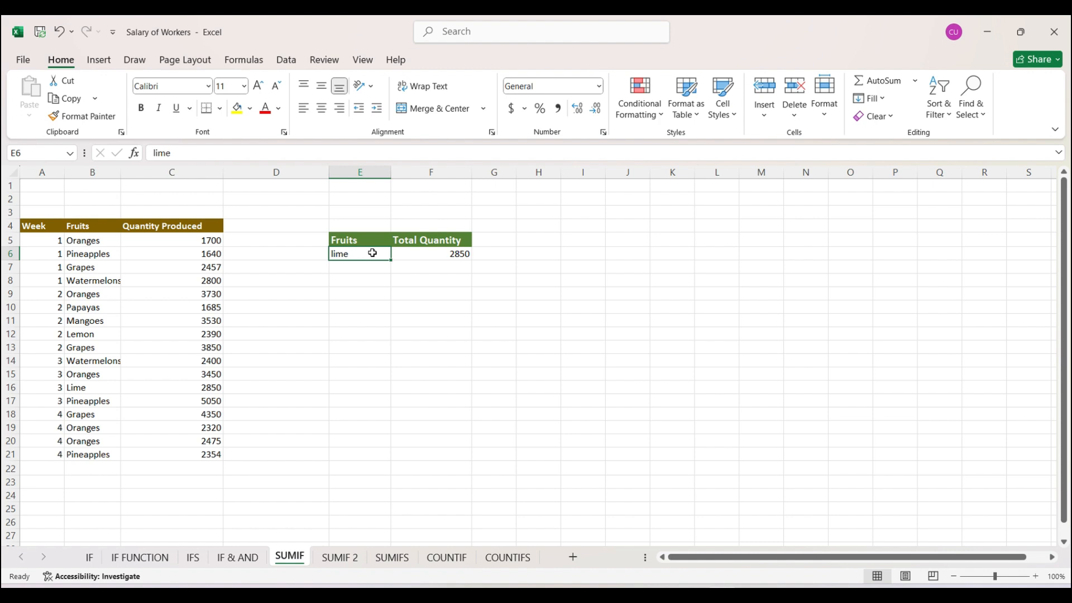
pyautogui.doubleClick(372, 253)
pyautogui.write('grapes')
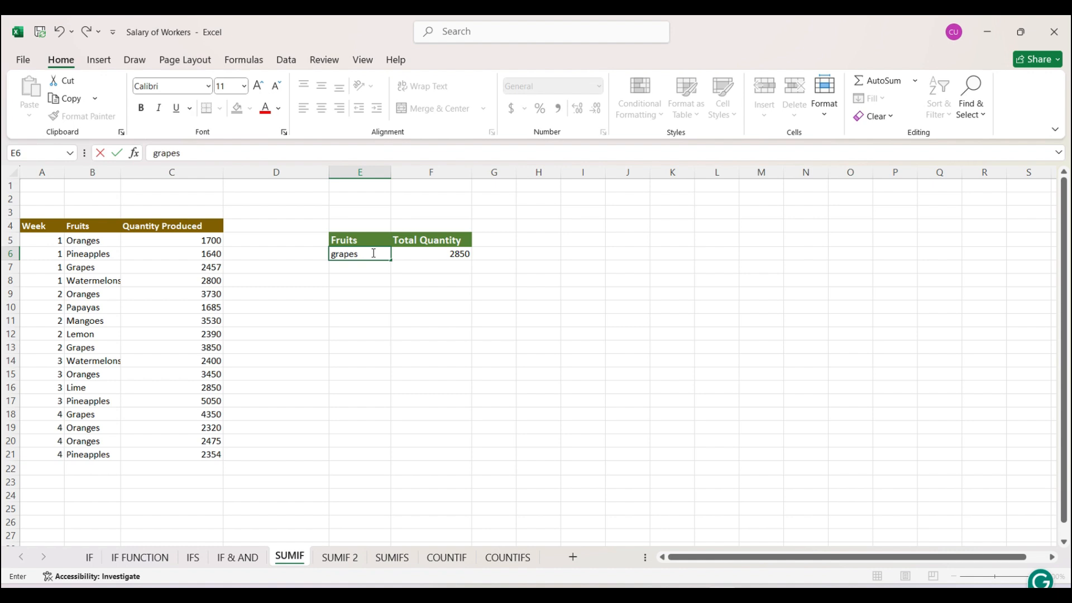
pyautogui.press('Return')
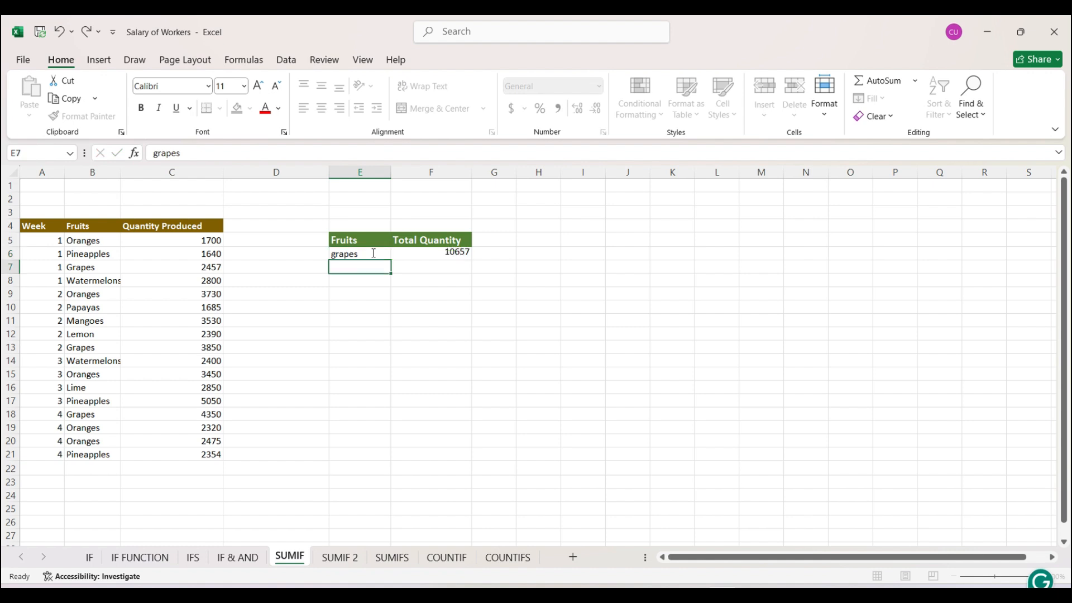
# Change the fruit criterion in cell E6 to lemon
pyautogui.click(373, 253)
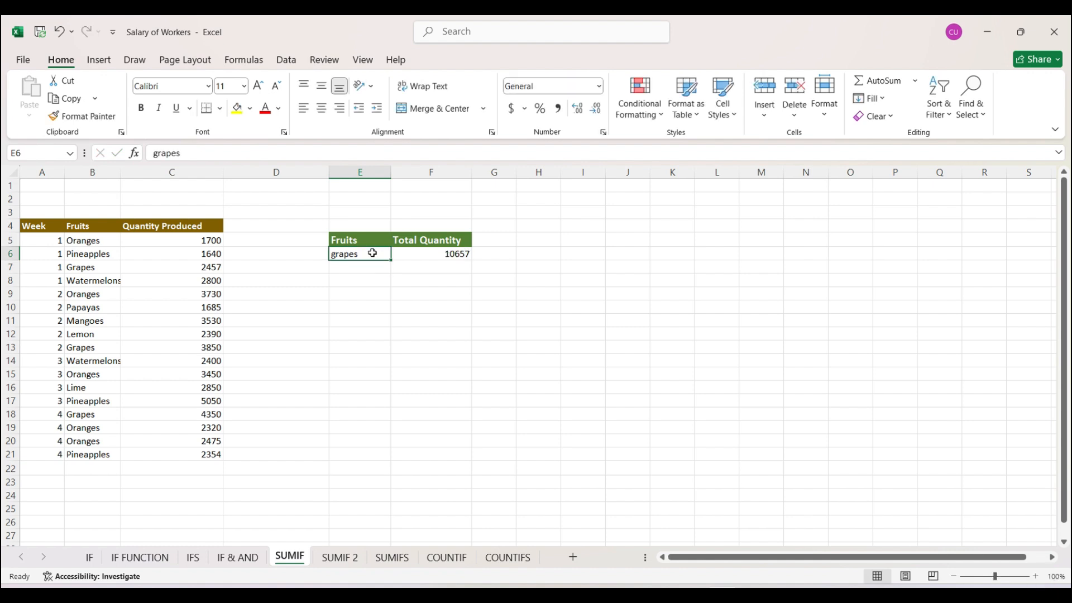
pyautogui.write('le')
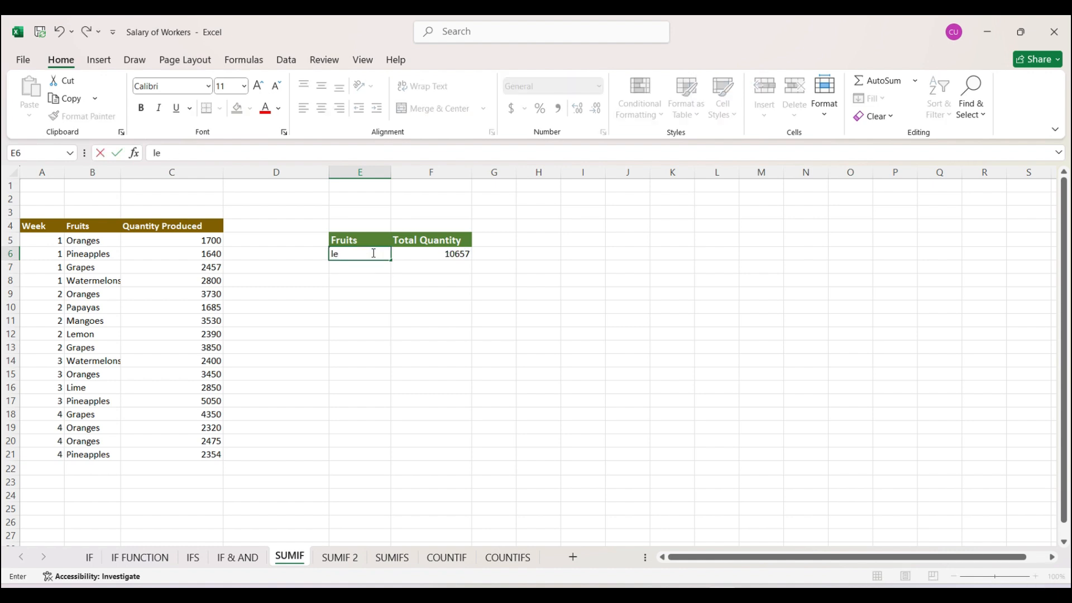
pyautogui.write('mon')
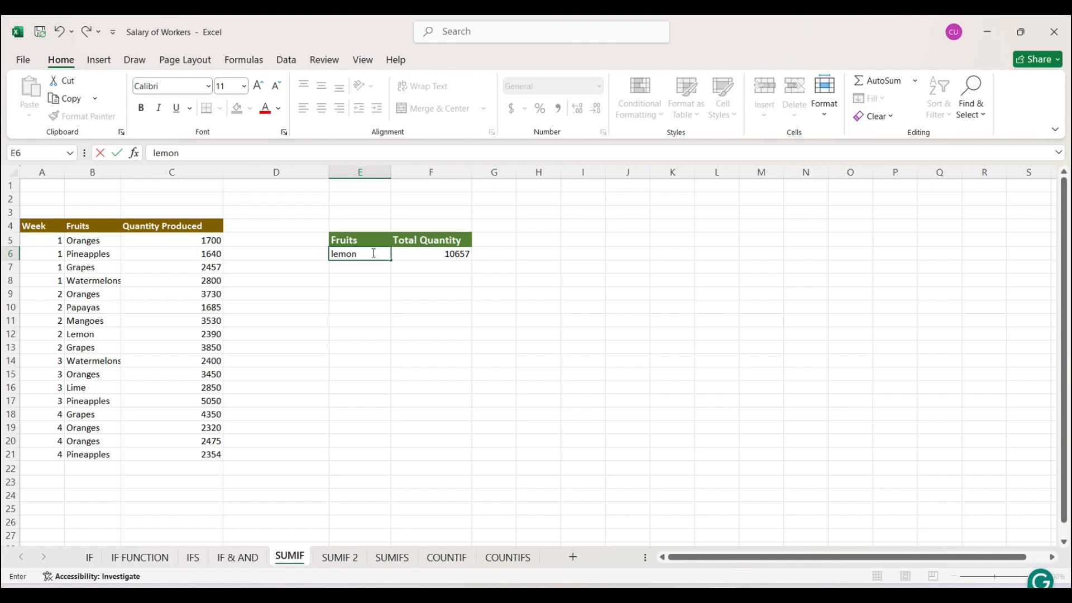
pyautogui.press('Return')
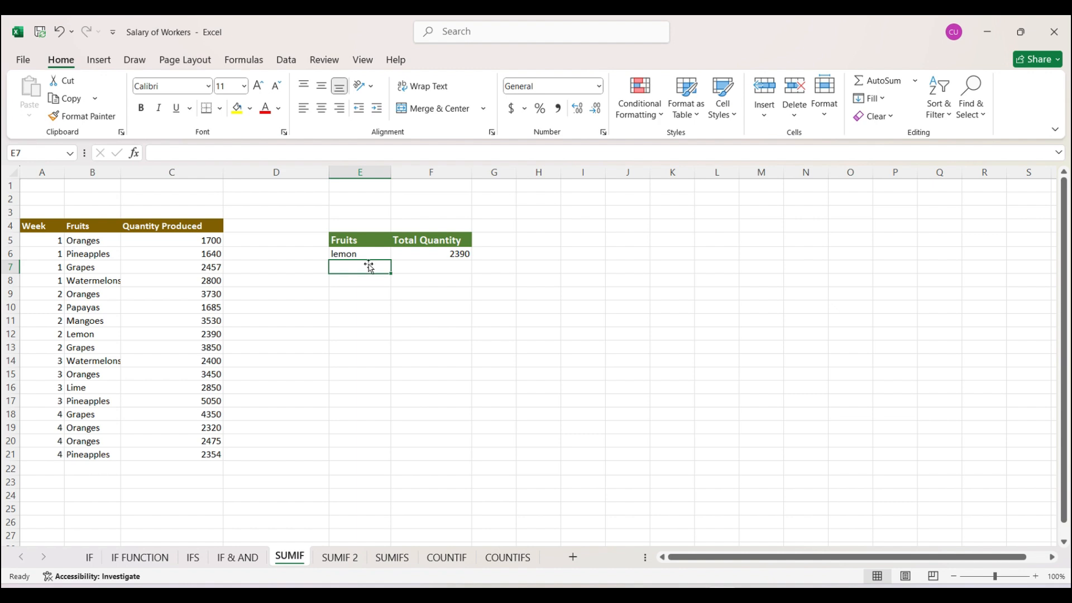
# On the SUMIF 2 sheet, start a SUMIF formula in cell E16 with the Position entries E3:E12 as its range
pyautogui.click(342, 557)
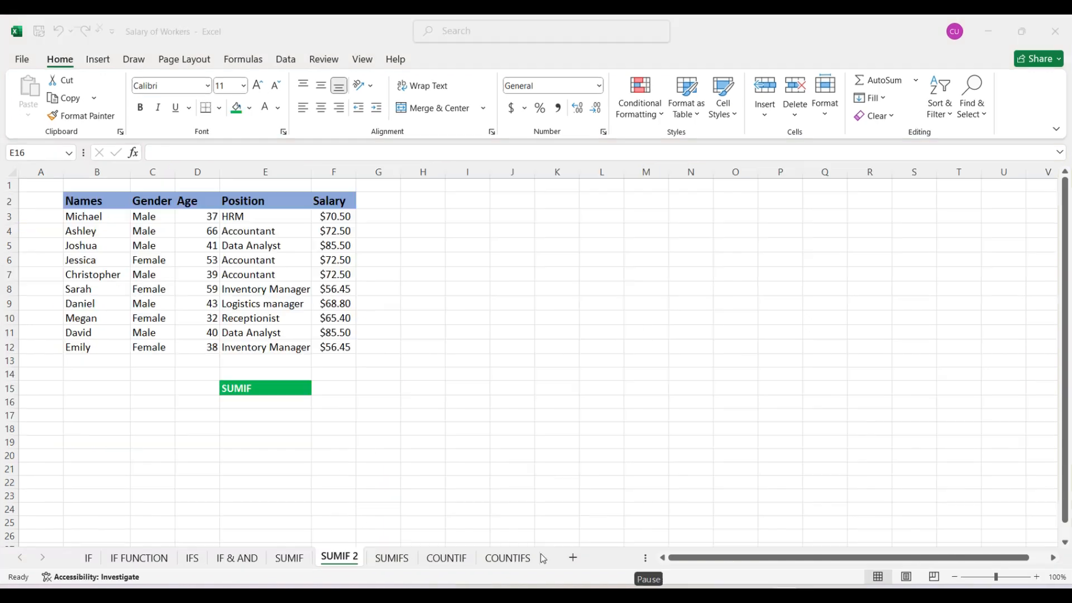
pyautogui.click(291, 401)
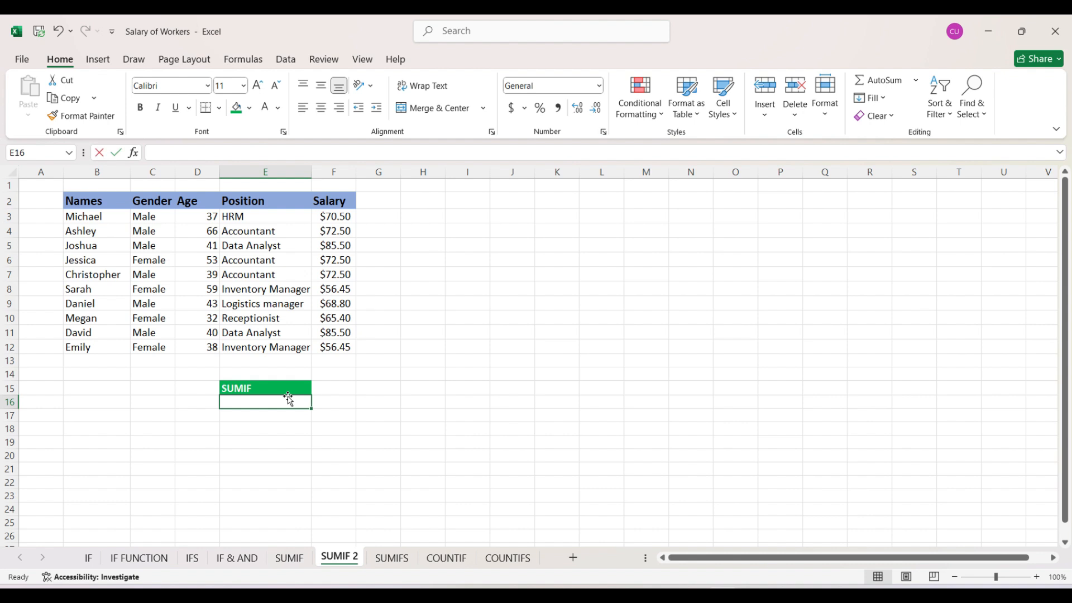
pyautogui.write('=sumif')
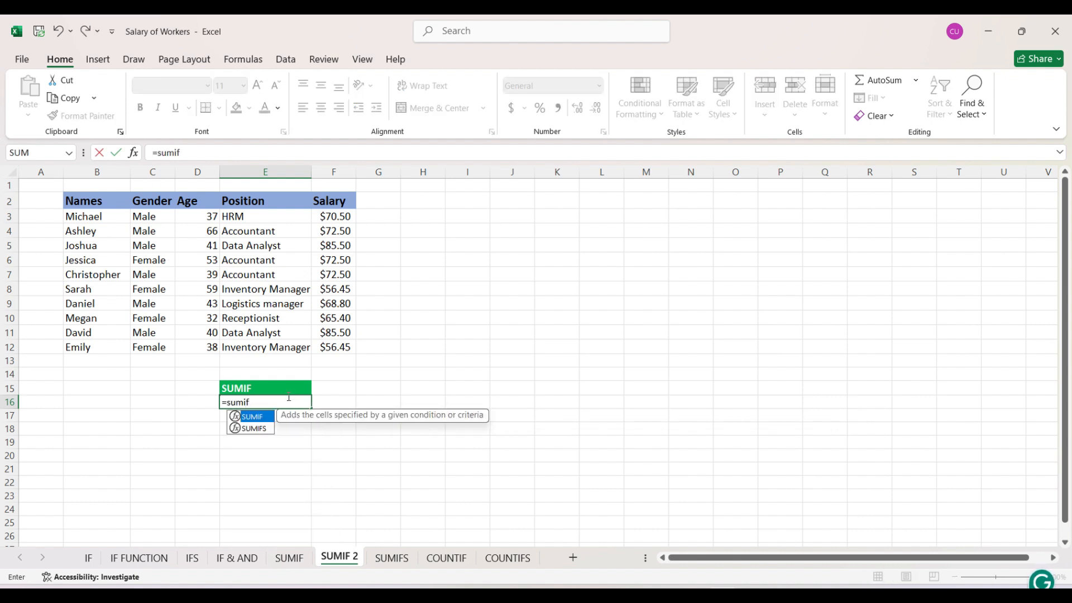
pyautogui.press('Tab')
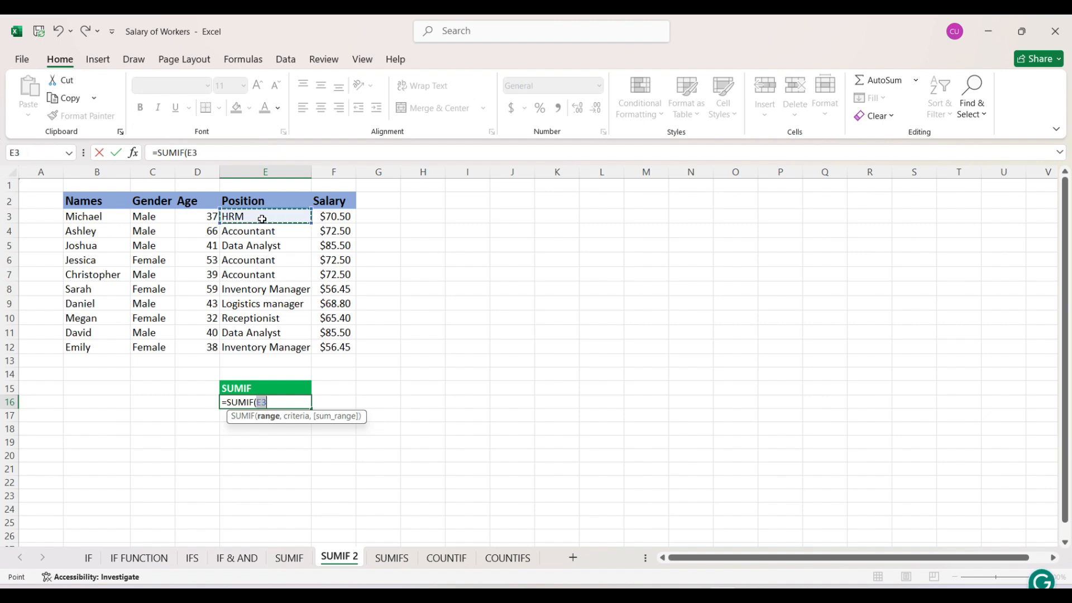
pyautogui.click(262, 219)
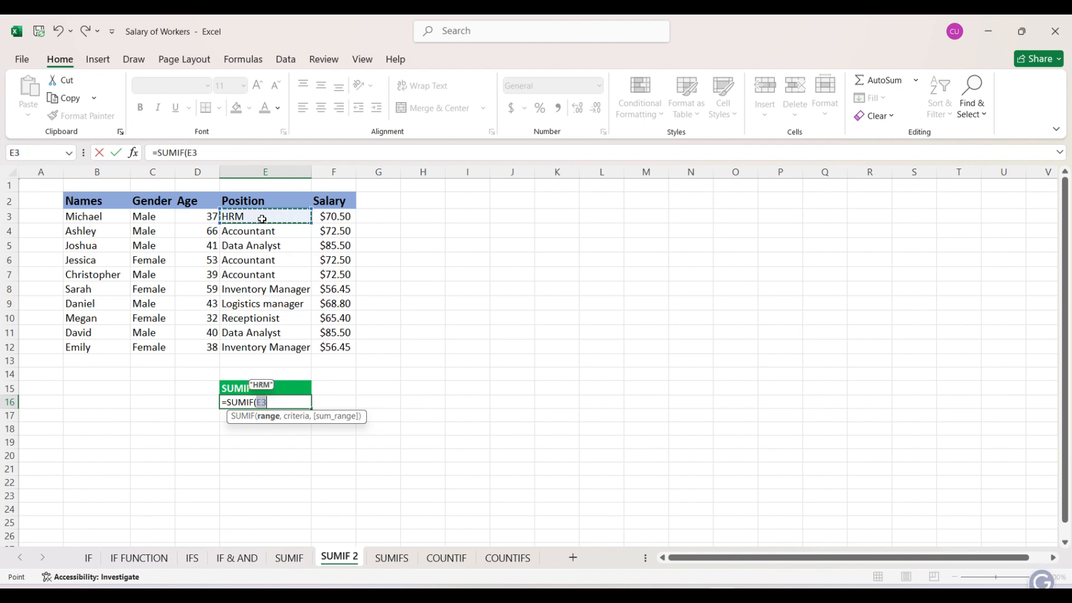
pyautogui.hotkey('ctrl', 'shift', 'Down')
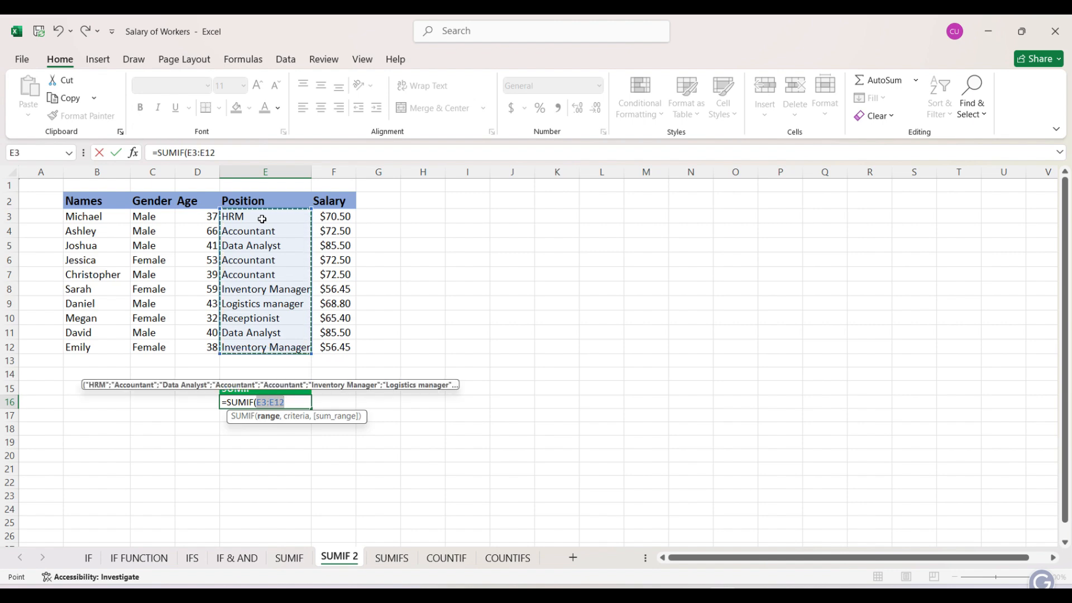
pyautogui.write(',')
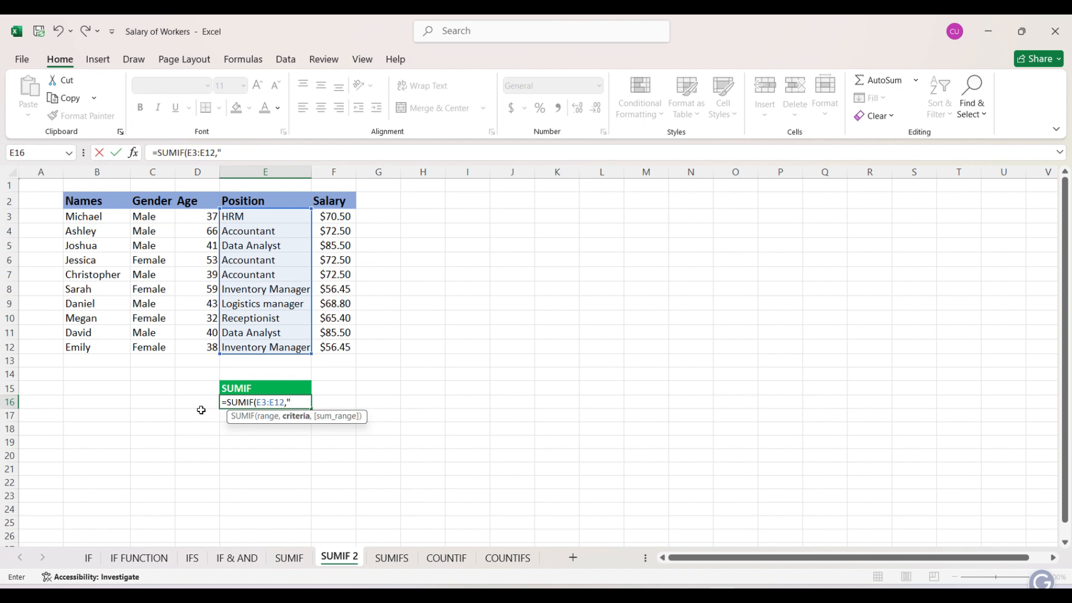
# Enter "accountant" in quotation marks as the criterion of the SUMIF formula in E16
pyautogui.write('accountan')
pyautogui.press('BackSpace')
pyautogui.write('t"c,')
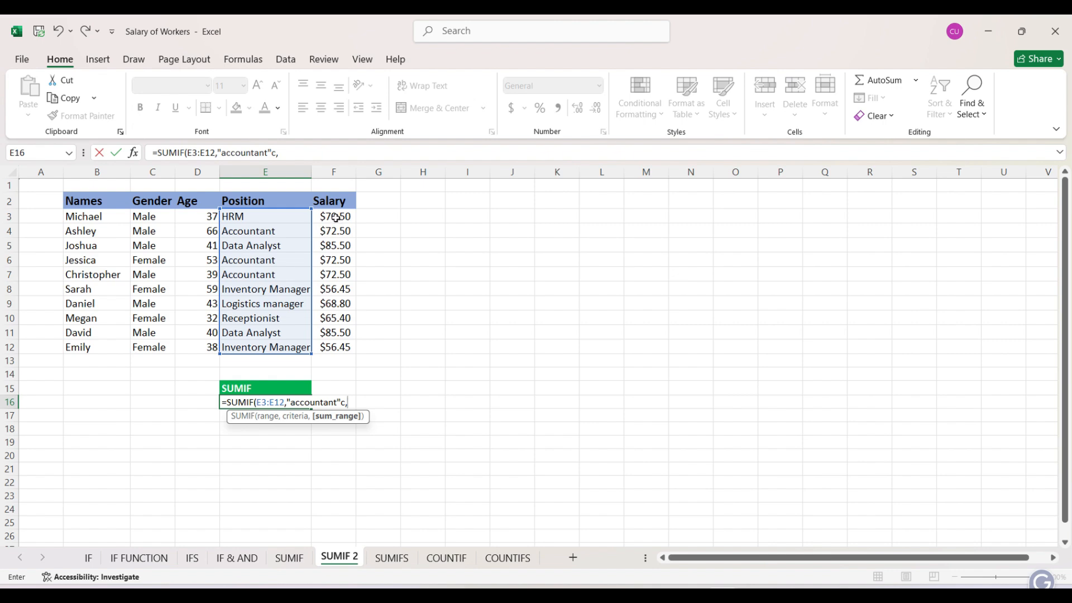
pyautogui.press('BackSpace')
pyautogui.press('BackSpace')
pyautogui.write(',')
# Finish the E16 formula with the Salary values F3:F12 as the sum range
pyautogui.click(337, 216)
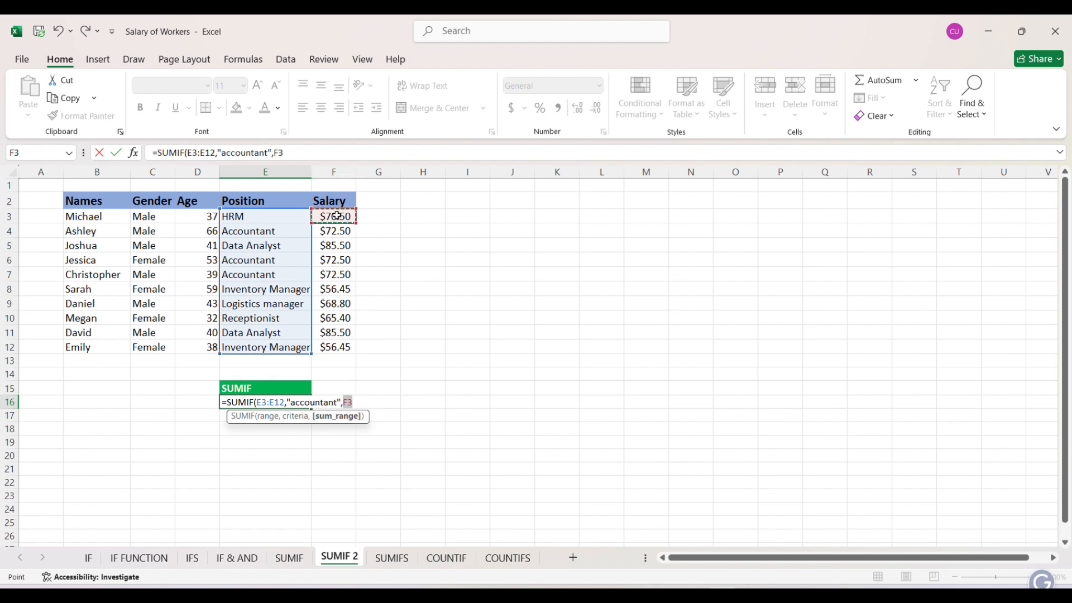
pyautogui.hotkey('ctrl', 'shift', 'Down')
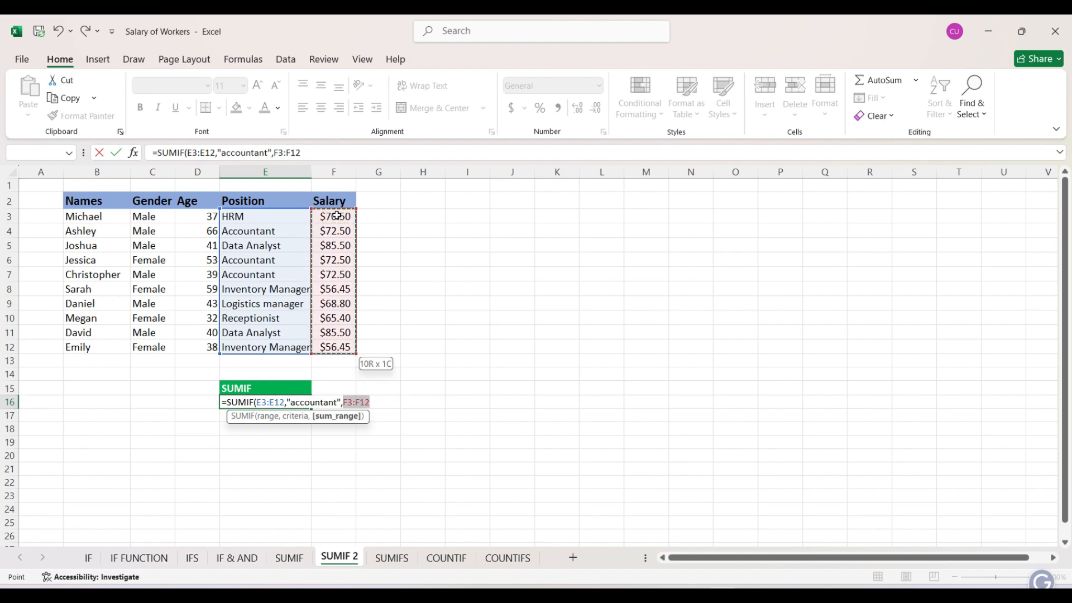
pyautogui.write(')')
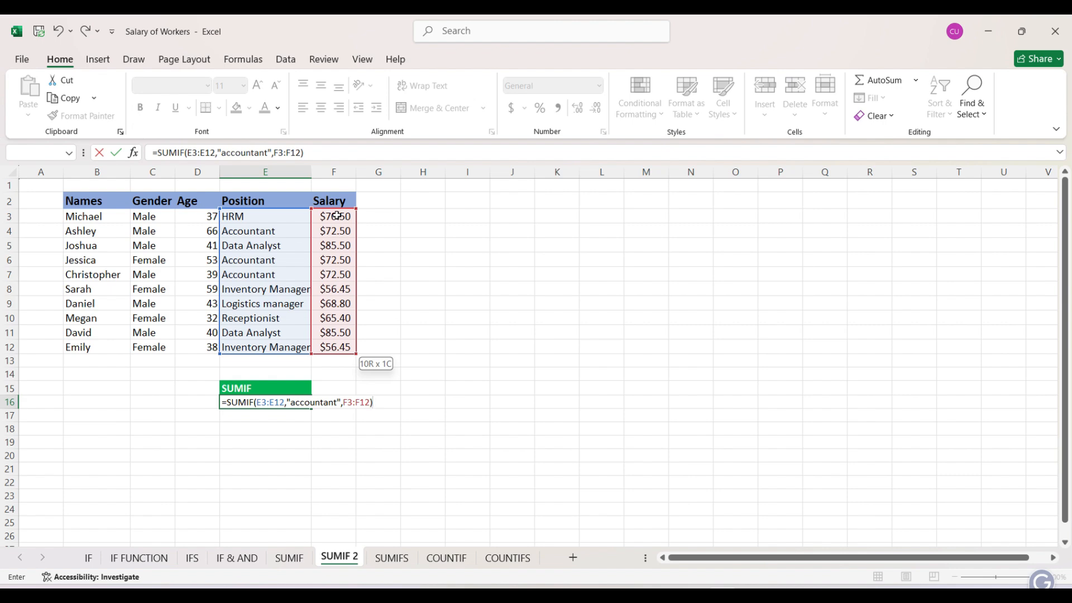
pyautogui.press('Return')
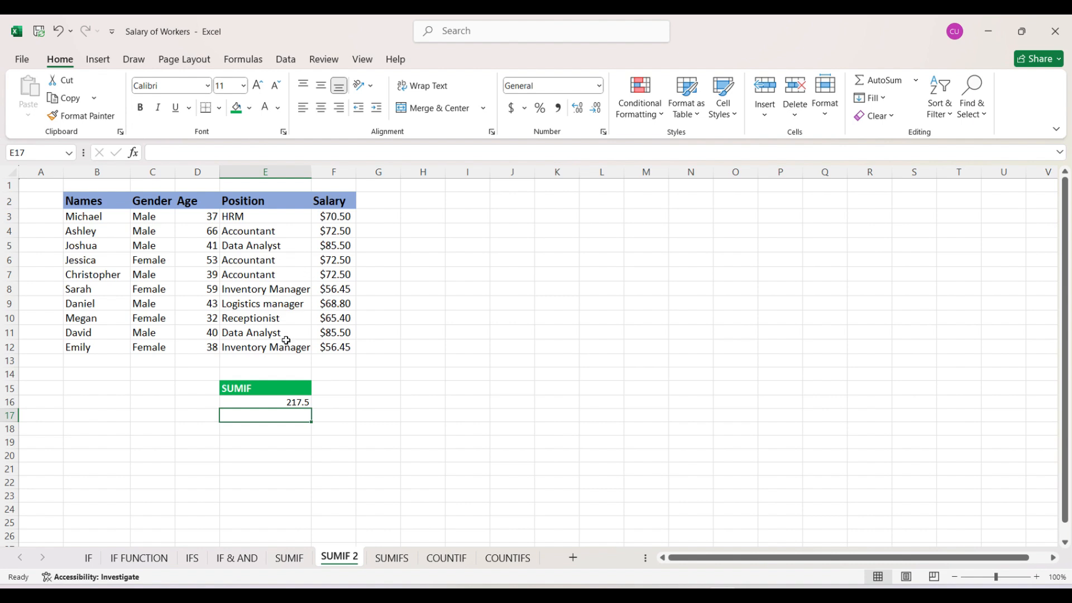
# Replace the criterion in the E16 SUMIF formula with "receptionist"
pyautogui.click(277, 401)
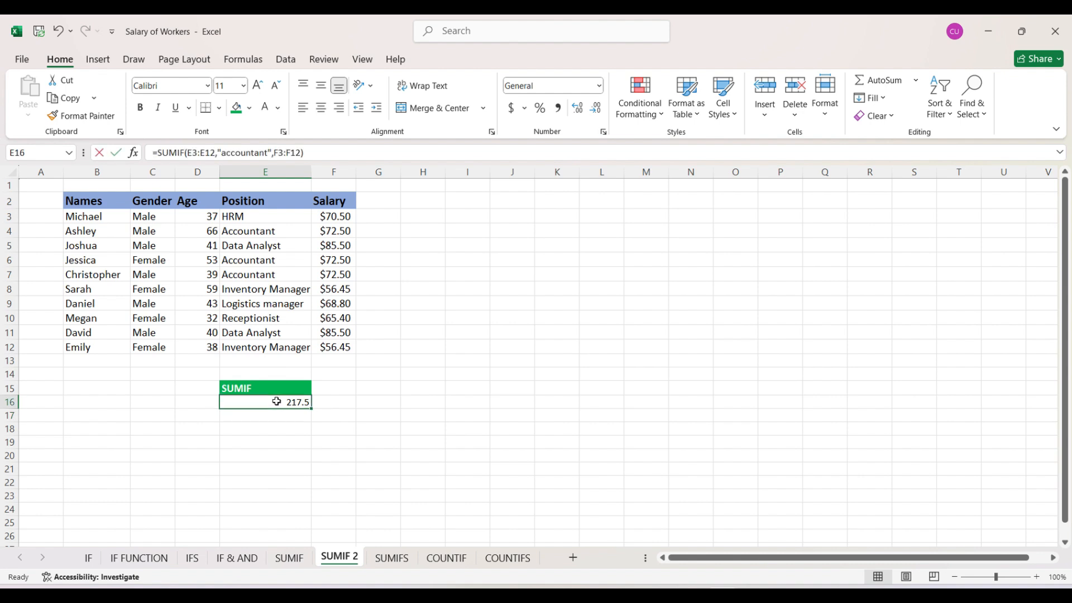
pyautogui.doubleClick(276, 401)
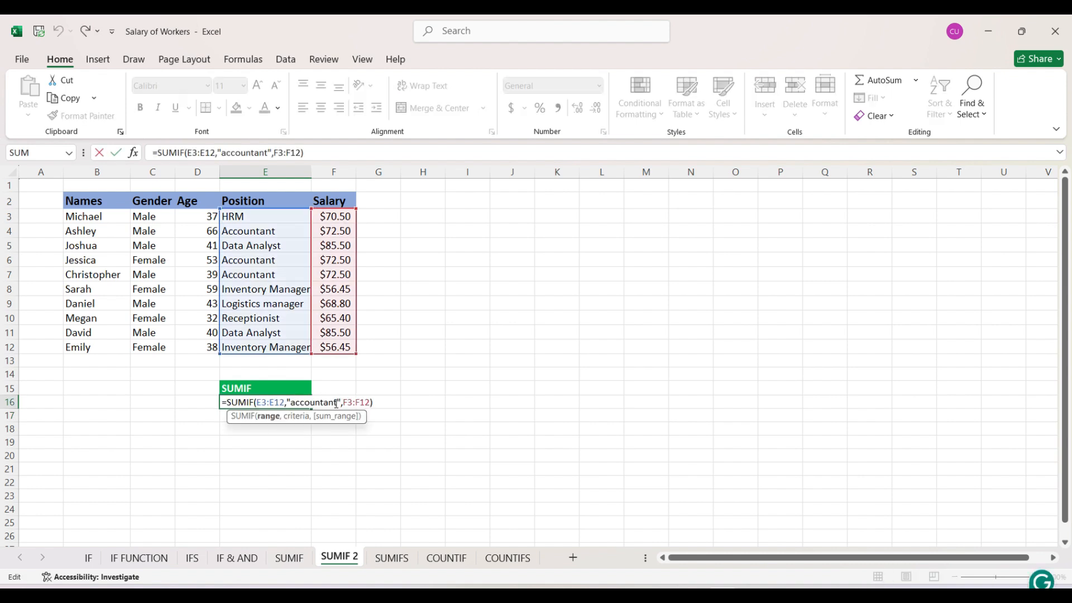
pyautogui.click(336, 402)
pyautogui.press('BackSpace')
pyautogui.press('BackSpace')
pyautogui.press('BackSpace')
pyautogui.press('BackSpace')
pyautogui.press('BackSpace')
pyautogui.press('BackSpace')
pyautogui.press('BackSpace')
pyautogui.press('BackSpace')
pyautogui.press('BackSpace')
pyautogui.press('BackSpace')
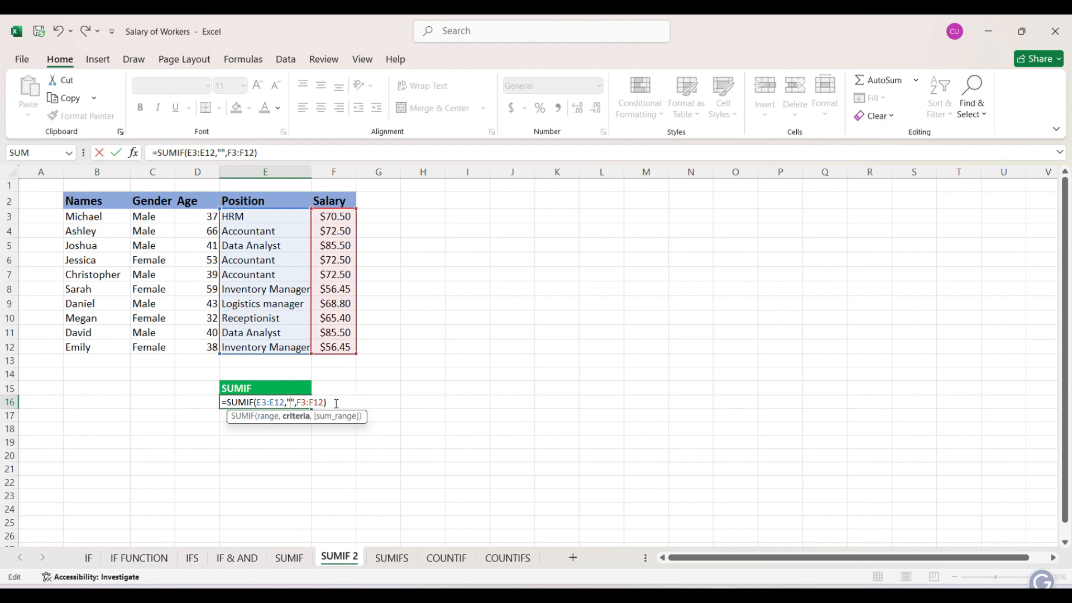
pyautogui.write('recet')
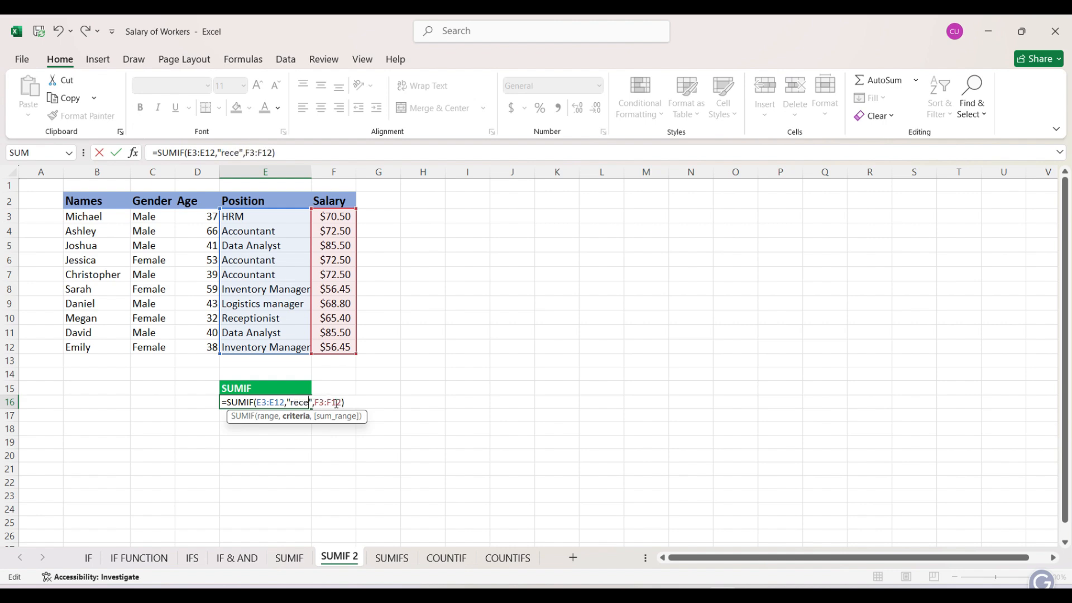
pyautogui.write('ionist')
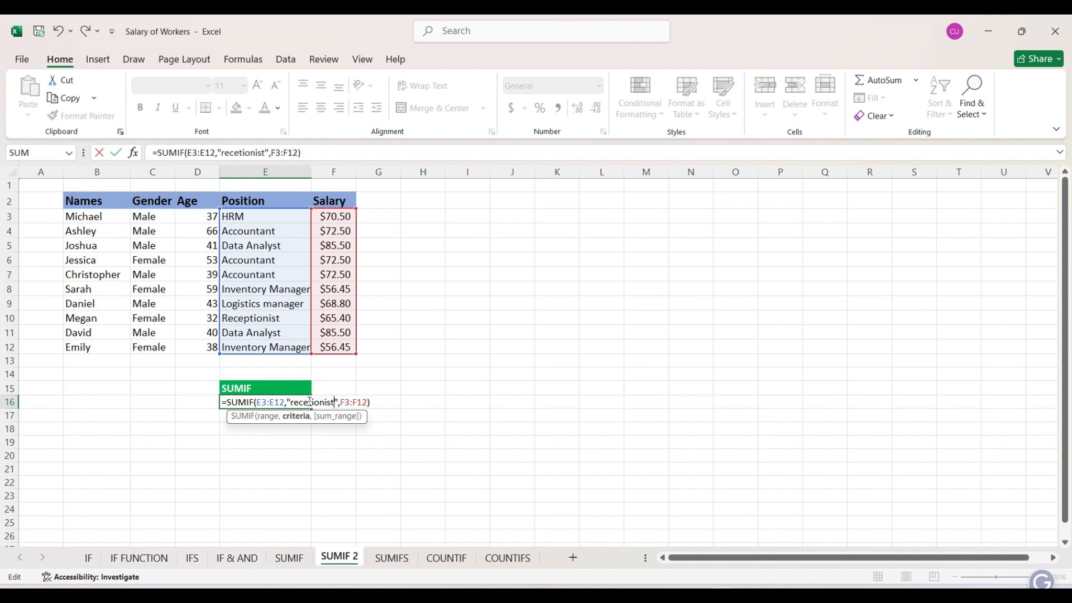
pyautogui.click(310, 402)
pyautogui.write('p')
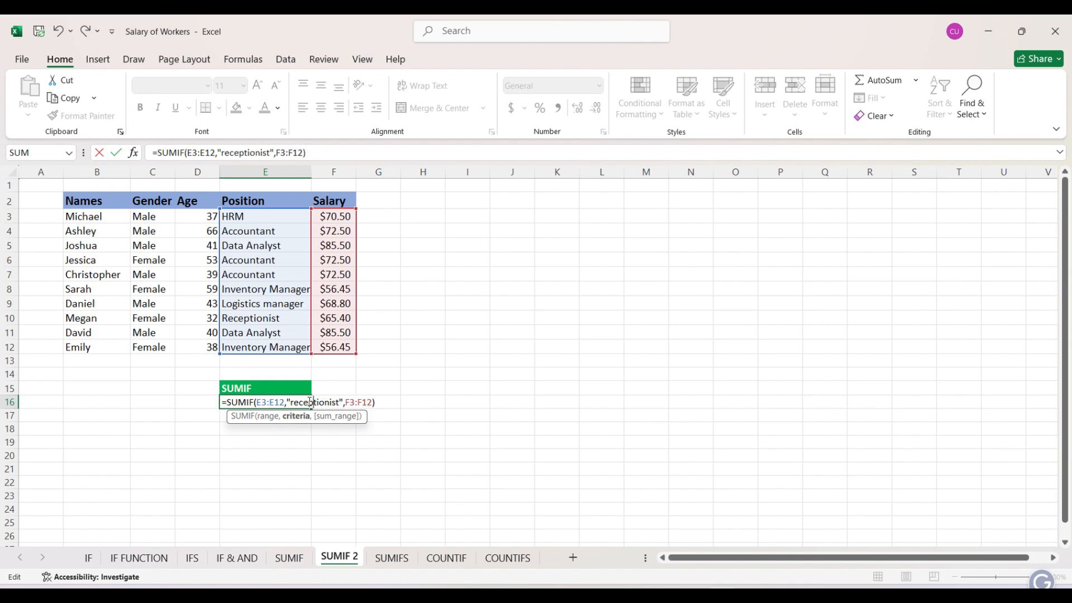
pyautogui.press('Return')
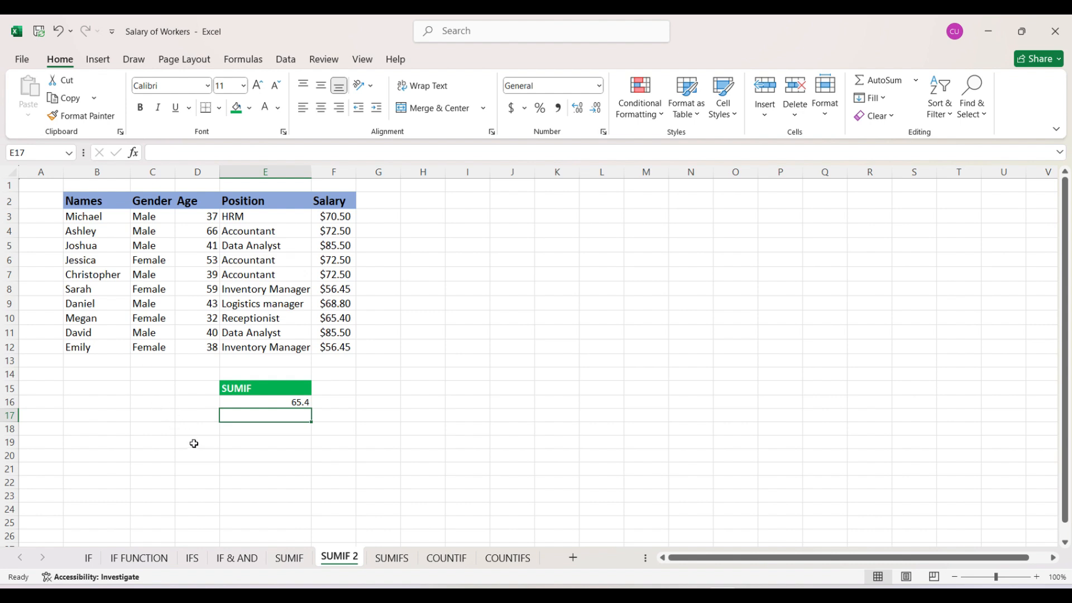
# Start a SUMIF formula in cell E19 with the Gender entries C3:C12 as its range
pyautogui.click(227, 444)
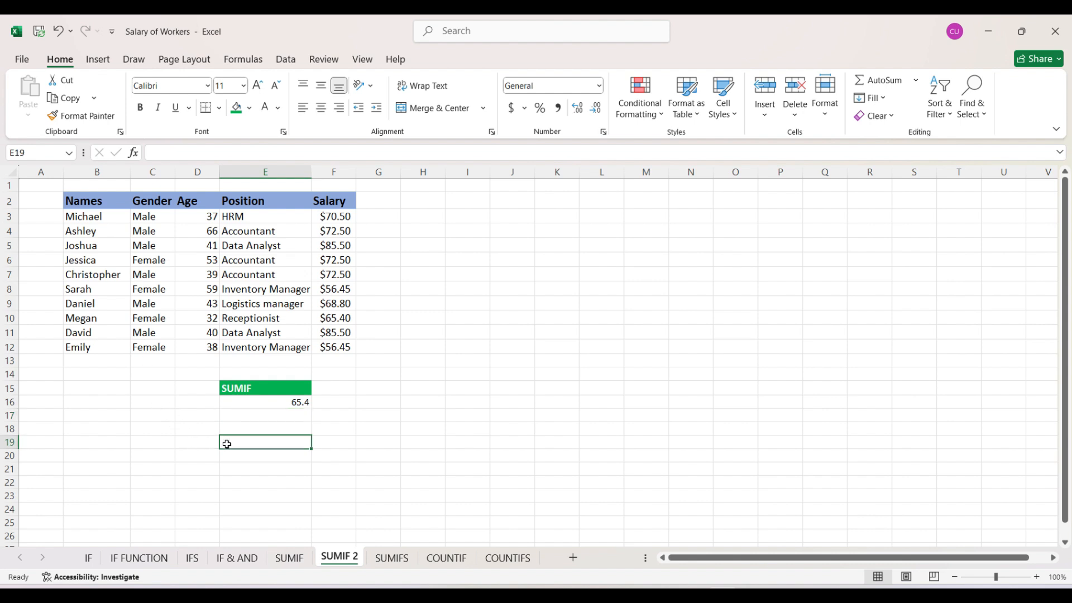
pyautogui.doubleClick(227, 444)
pyautogui.write('=')
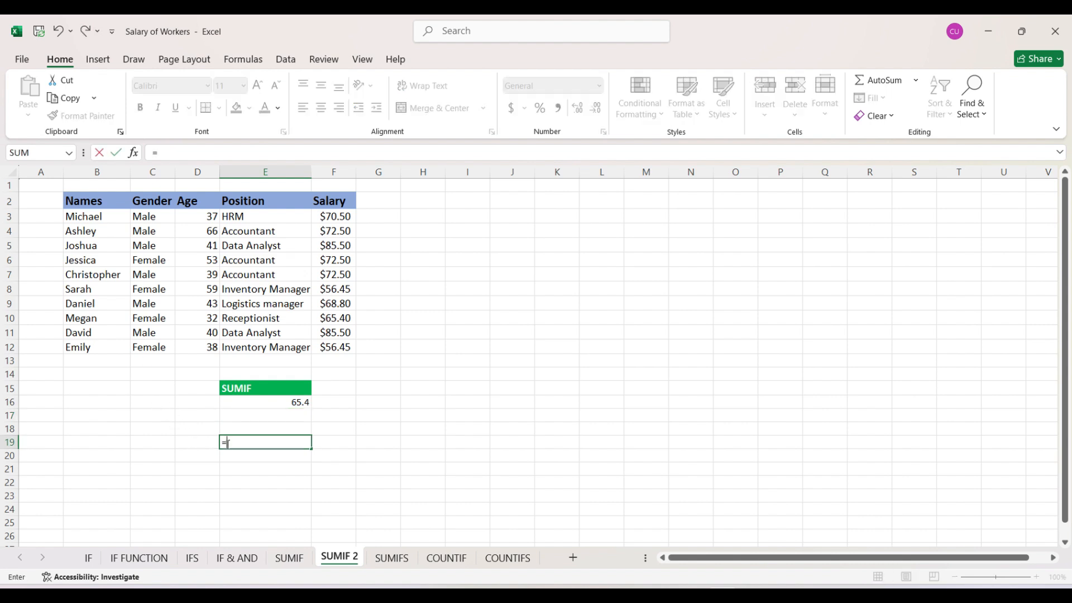
pyautogui.write('sumi')
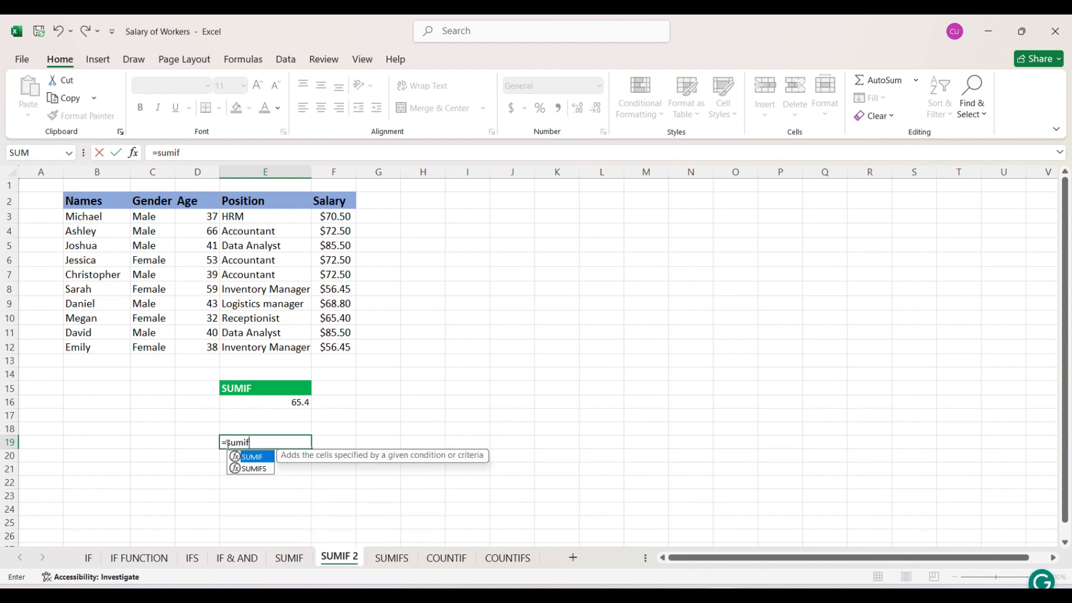
pyautogui.write('f')
pyautogui.press('Tab')
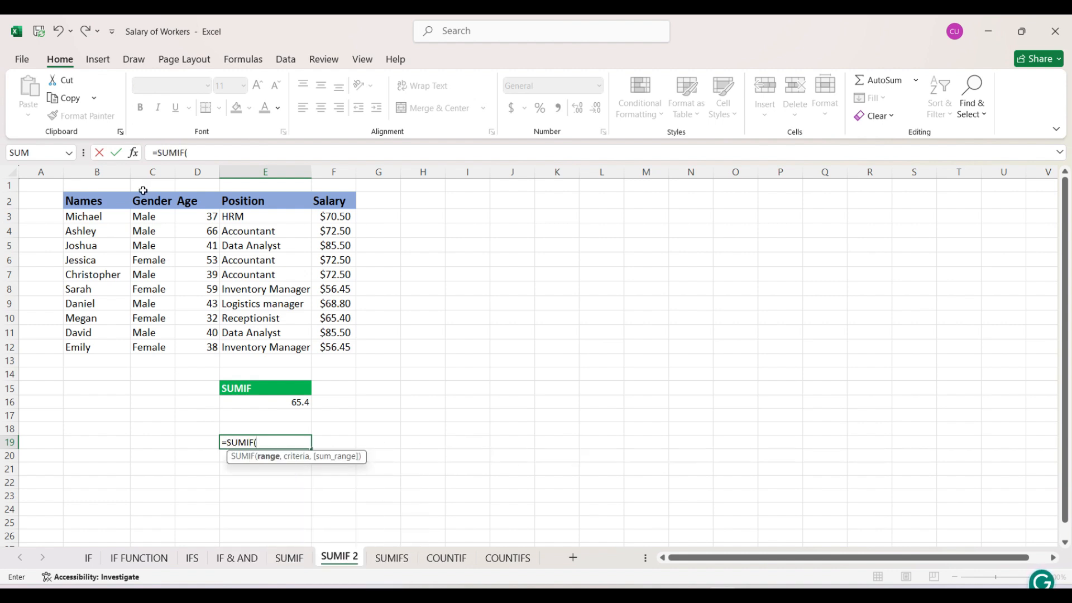
pyautogui.click(143, 220)
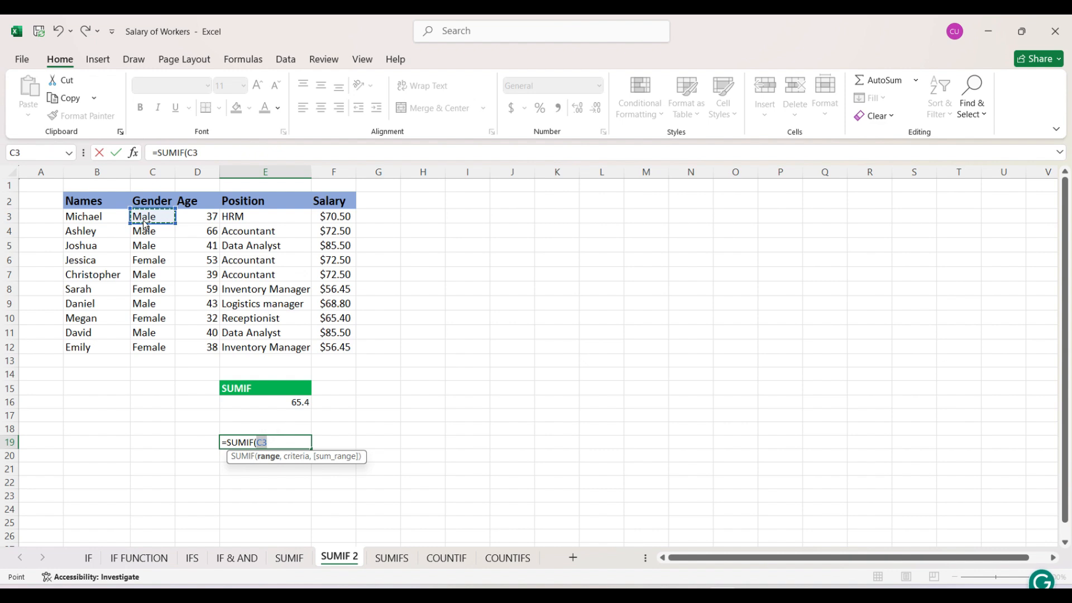
pyautogui.hotkey('ctrl', 'shift', 'Down')
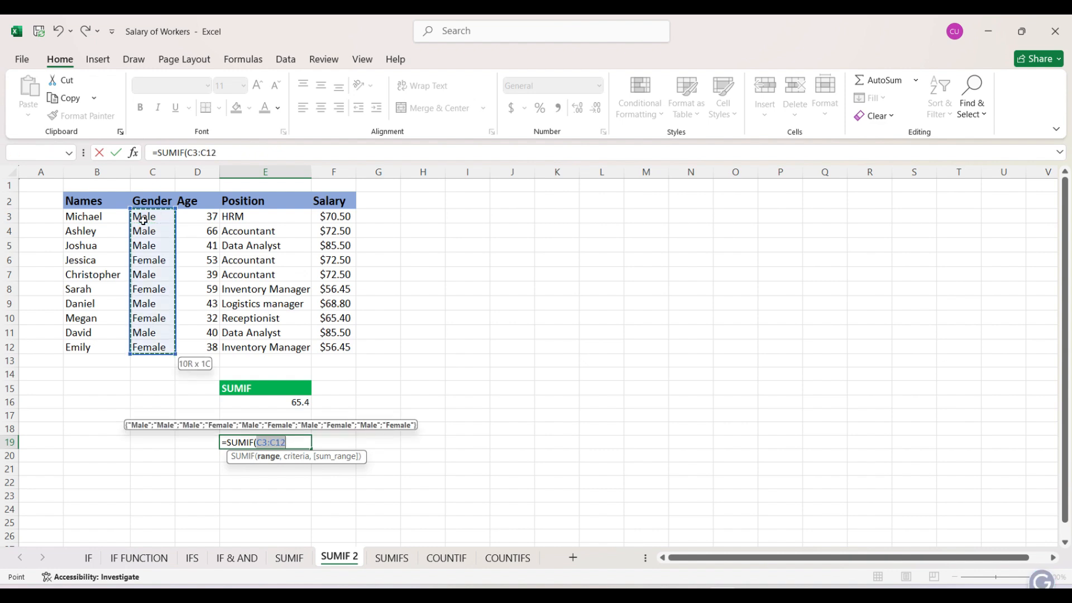
pyautogui.write(',')
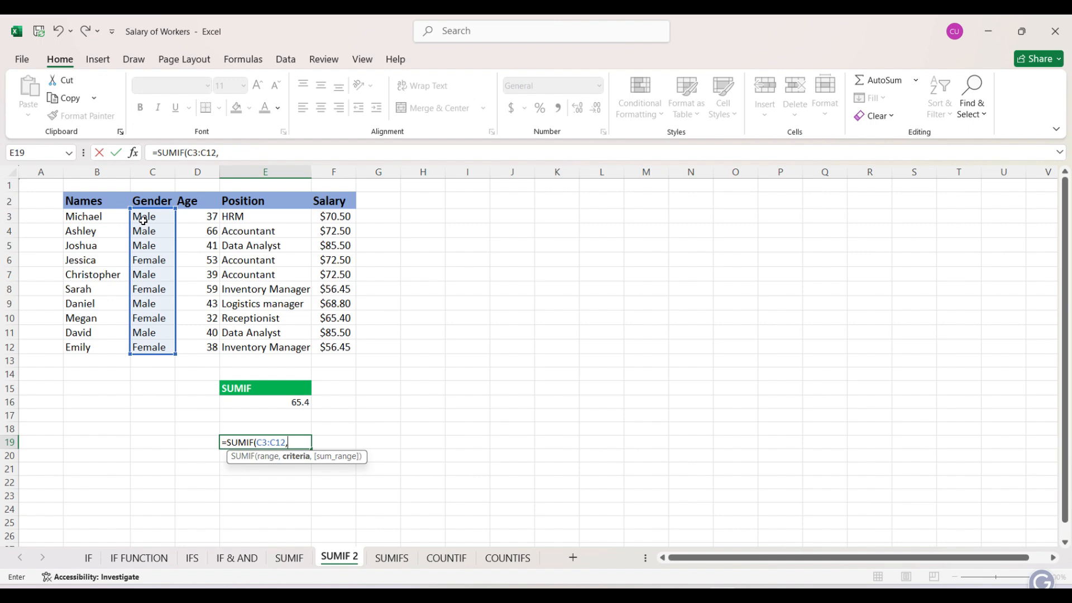
# Enter "male" in quotation marks as the criterion of the SUMIF formula in E19
pyautogui.write('mal')
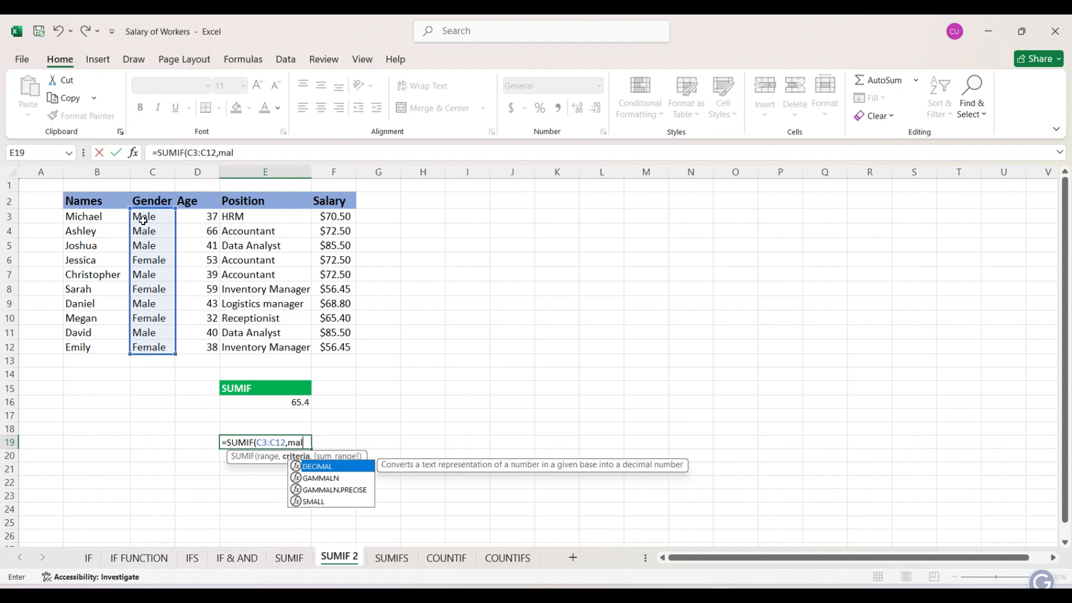
pyautogui.press('BackSpace')
pyautogui.press('BackSpace')
pyautogui.press('BackSpace')
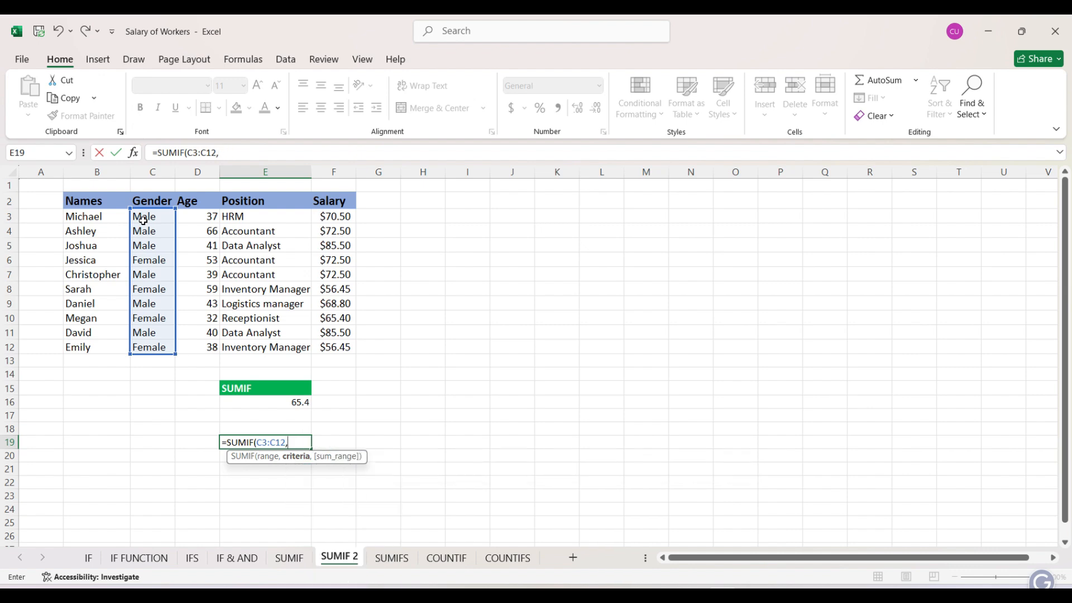
pyautogui.write('"male",')
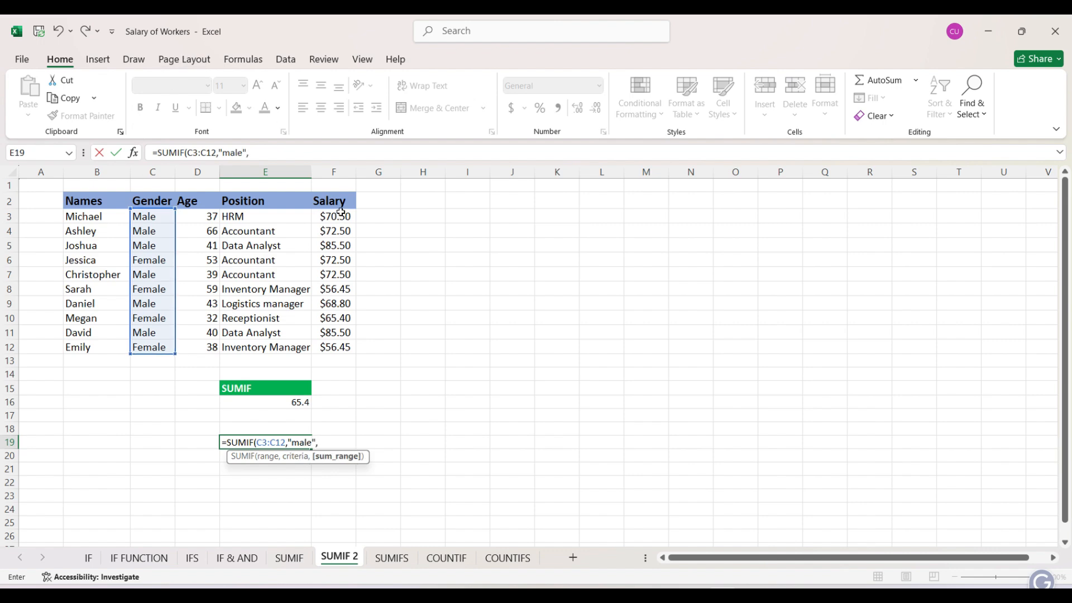
# Complete the E19 formula with the Salary values F3:F12 as the sum range
pyautogui.moveTo(343, 219); pyautogui.dragTo(339, 345)
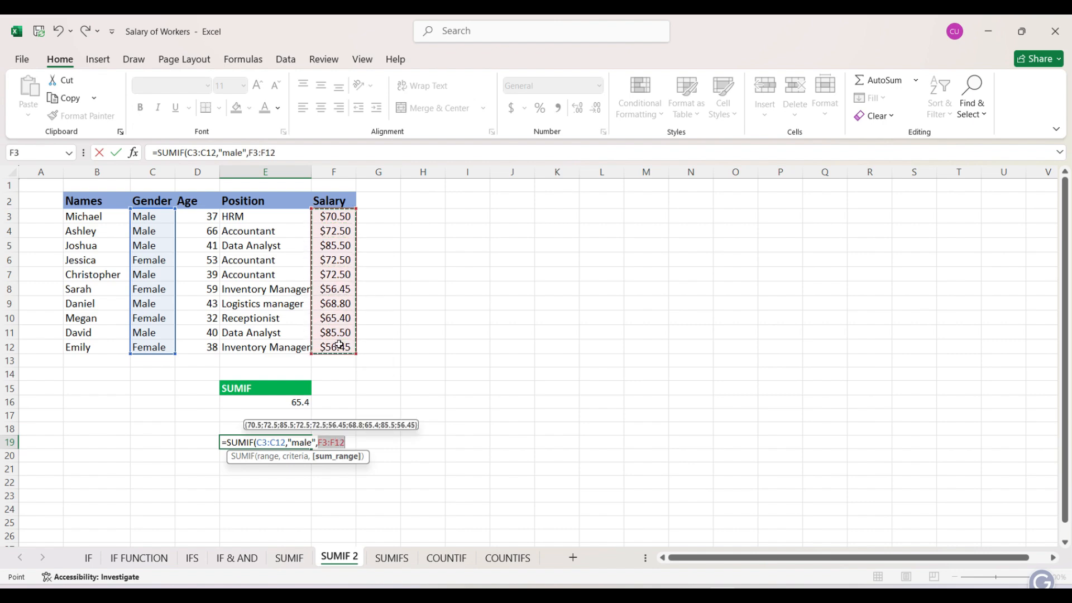
pyautogui.write(')')
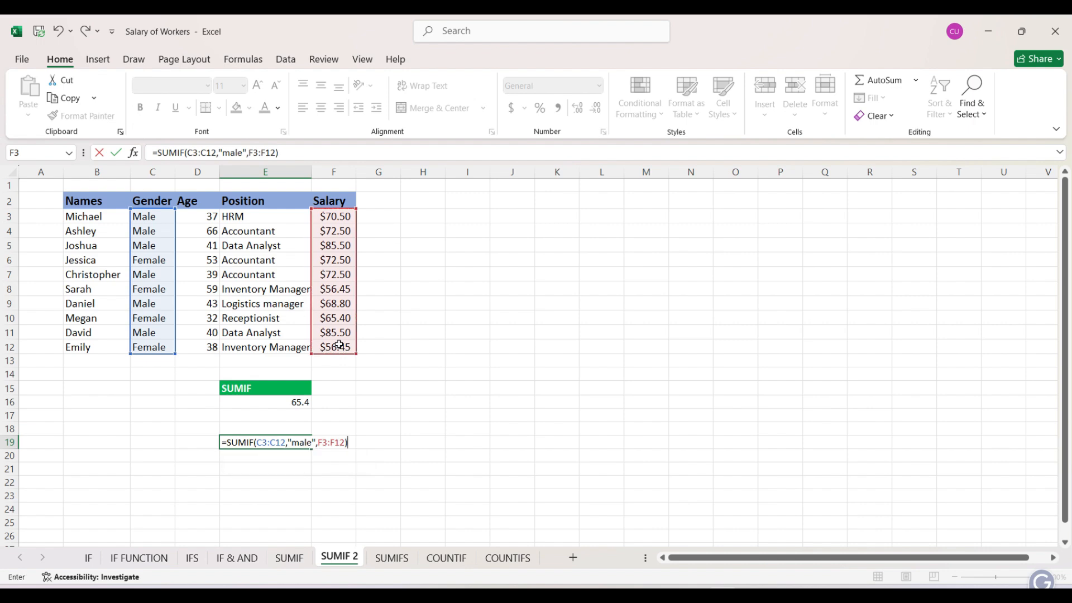
pyautogui.press('Return')
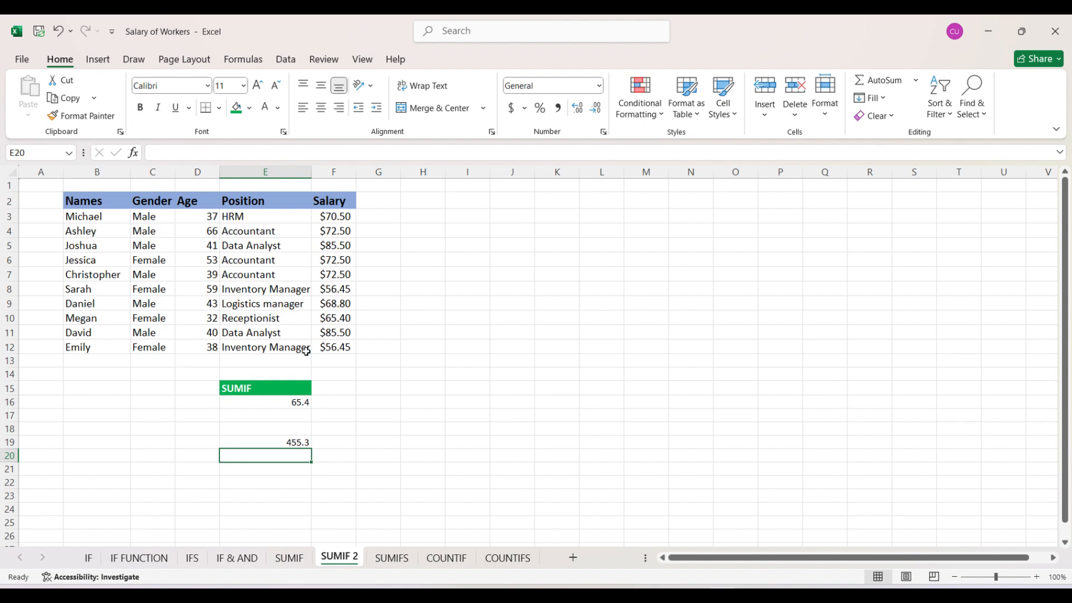
pyautogui.click(302, 443)
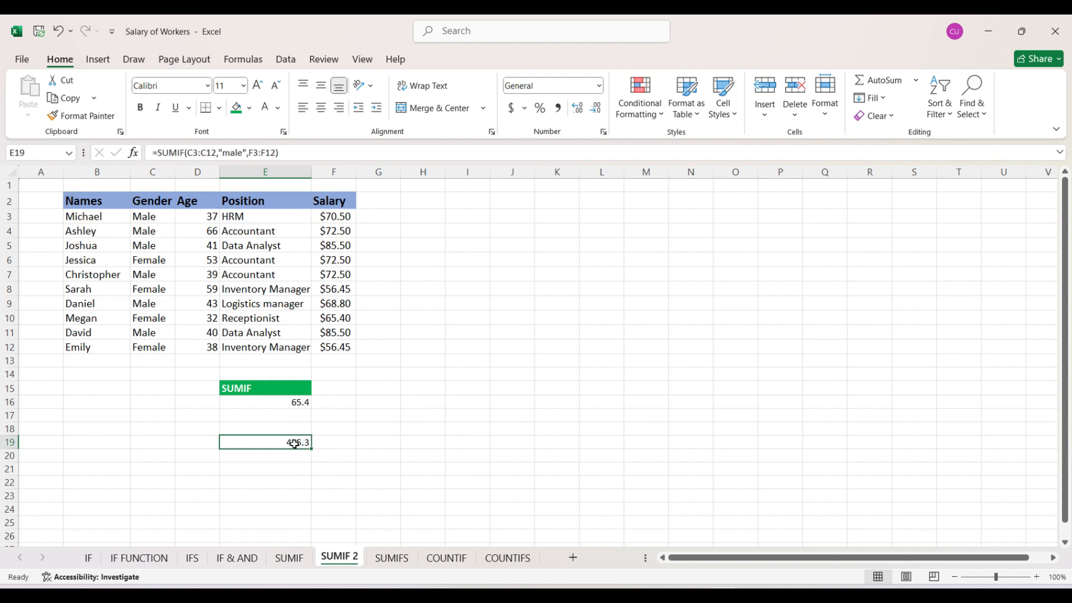
pyautogui.click(204, 442)
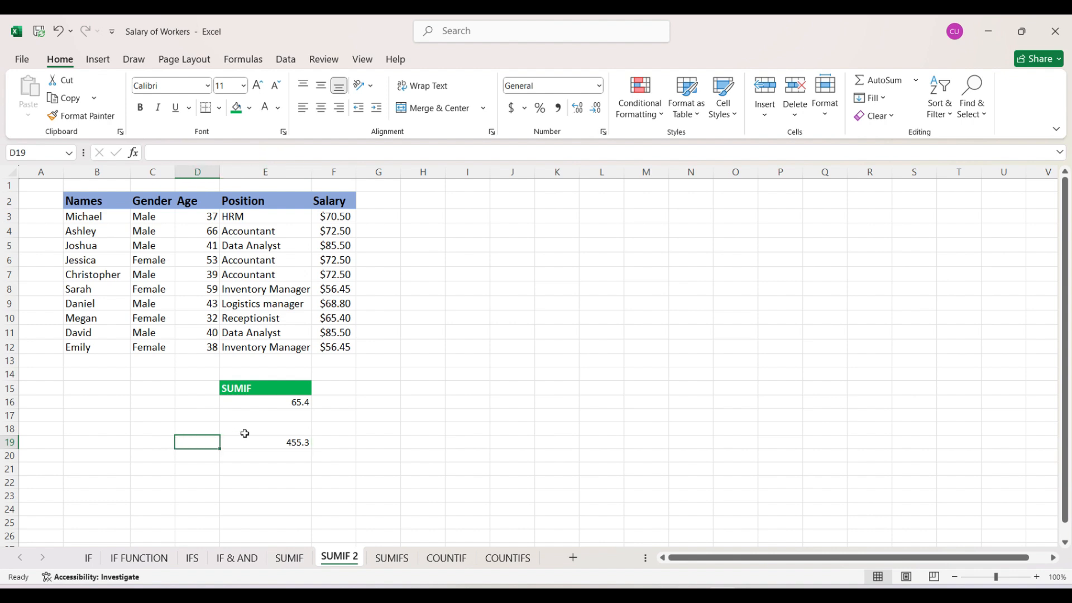
pyautogui.click(286, 441)
pyautogui.doubleClick(287, 441)
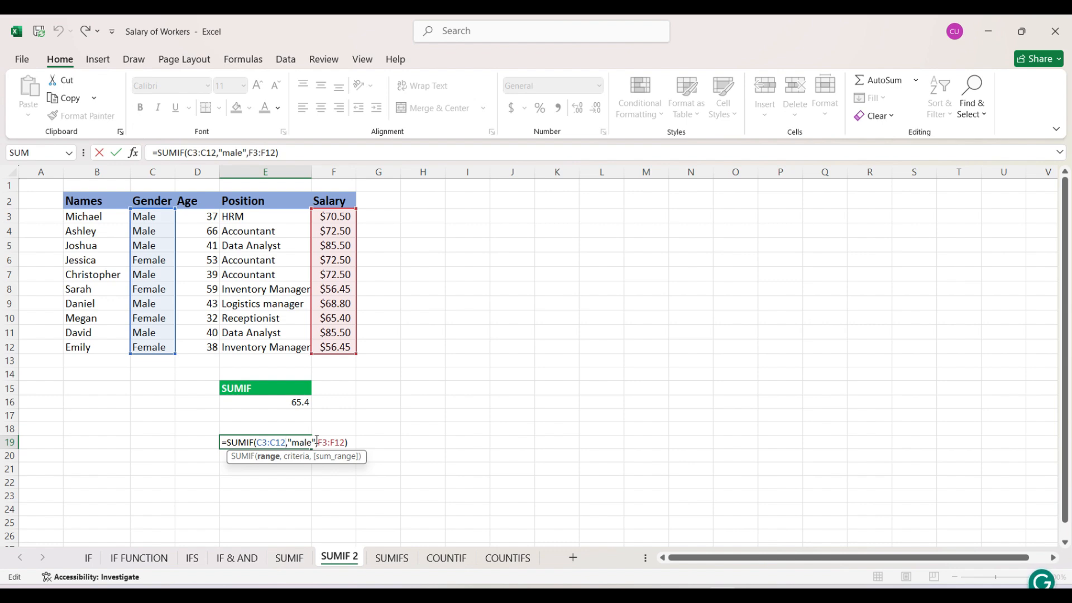
pyautogui.press('Return')
# Change the criterion of the SUMIF formula in E19 to "female"
pyautogui.click(287, 441)
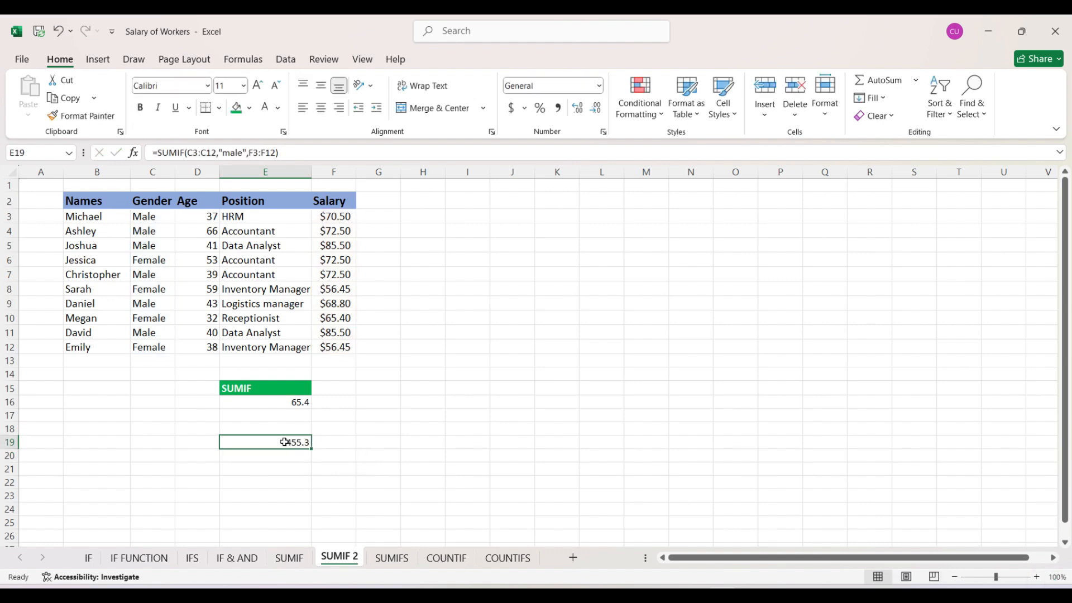
pyautogui.click(226, 152)
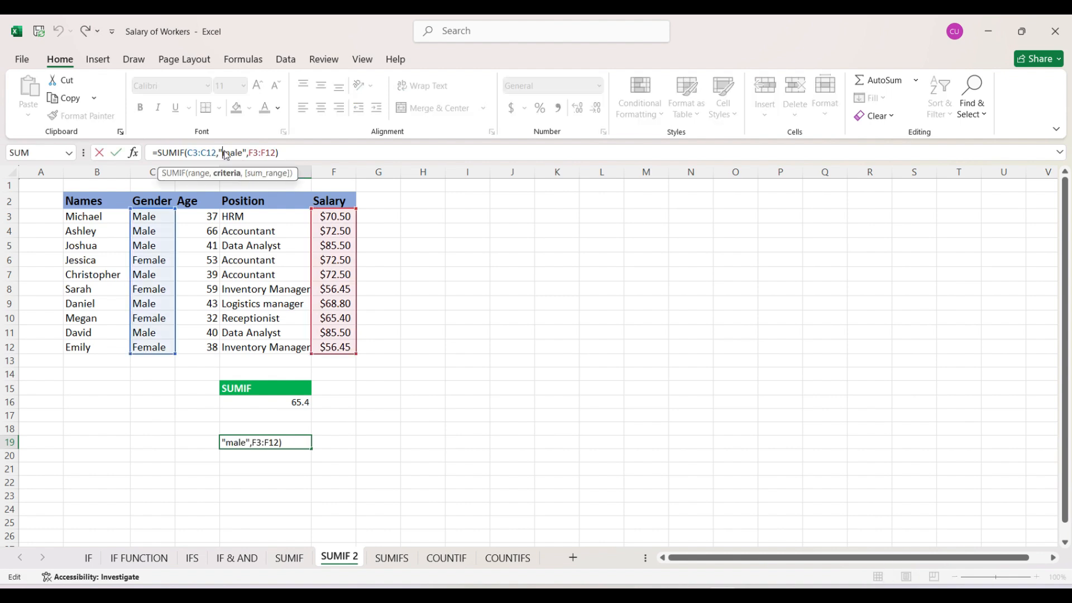
pyautogui.write('fe')
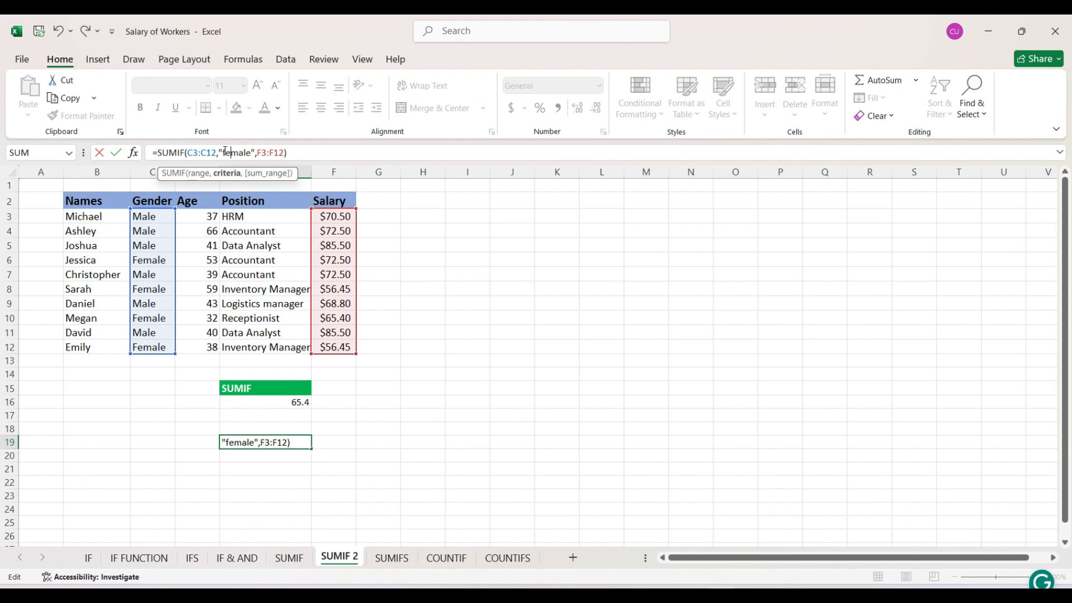
pyautogui.press('Return')
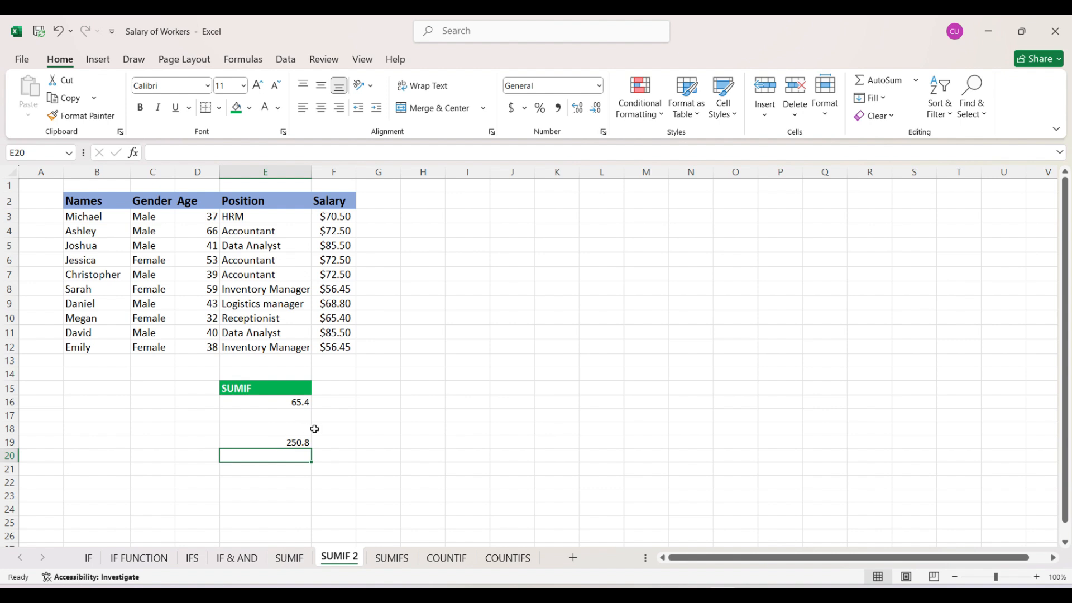
# Start a SUMIF formula in cell G16 with the Age values D3:D12 as its range and ">50" as its criterion
pyautogui.click(389, 404)
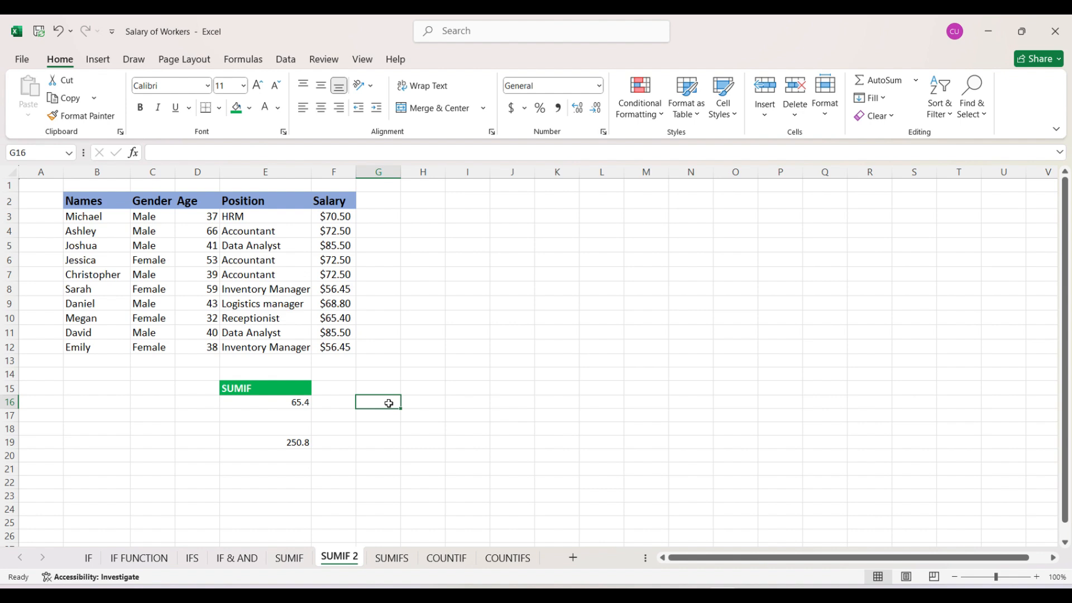
pyautogui.write('=')
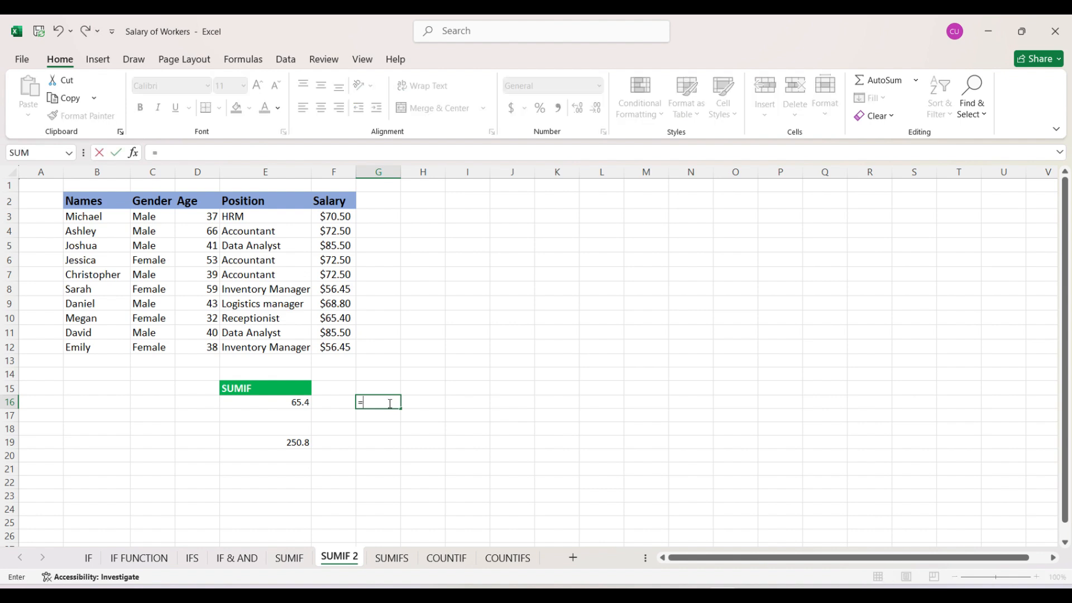
pyautogui.write('sumif')
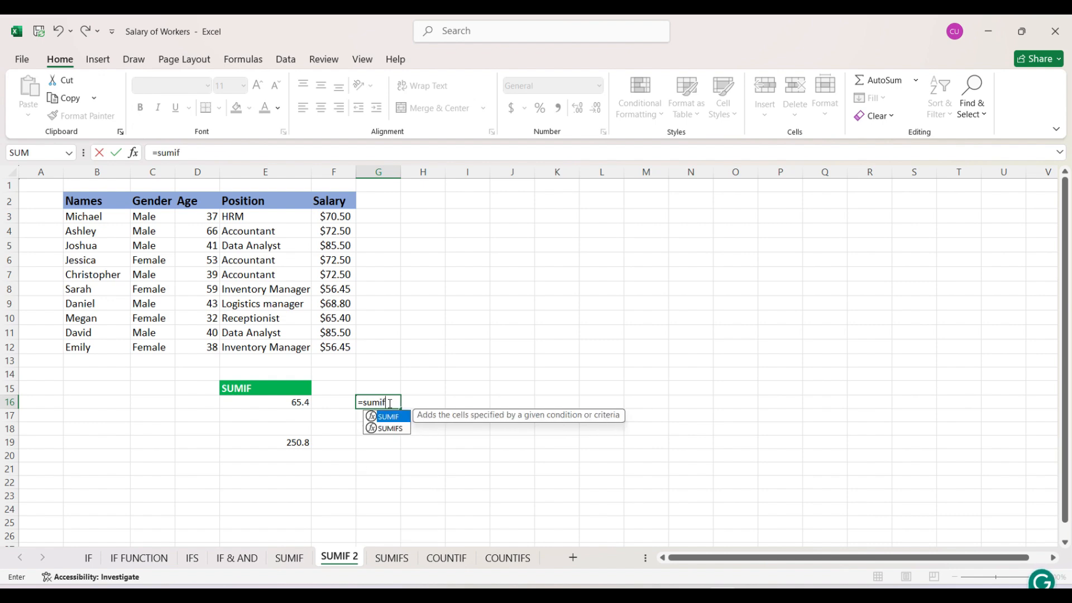
pyautogui.press('Tab')
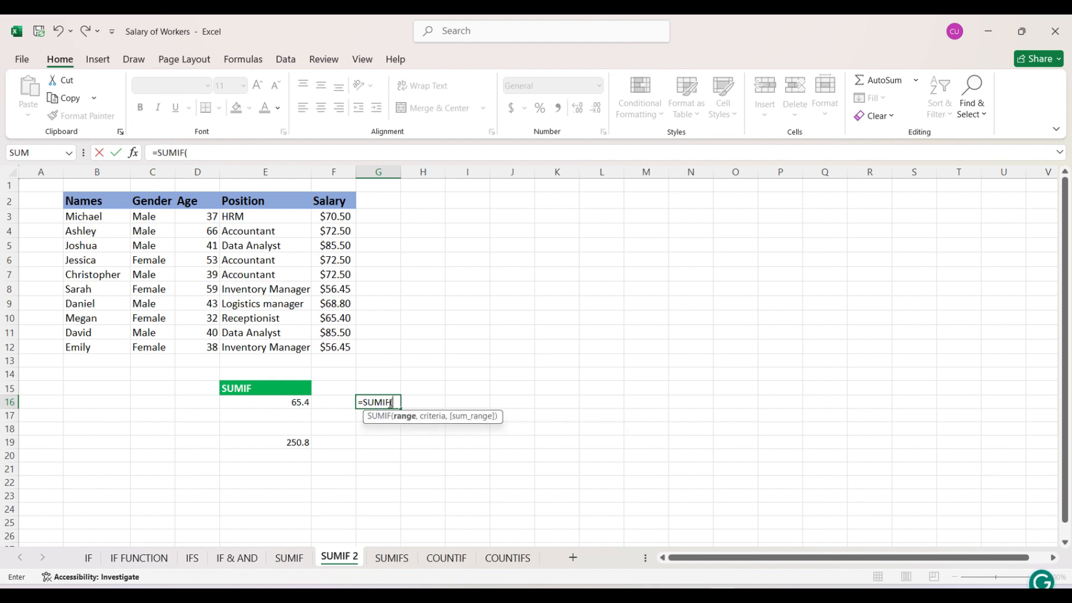
pyautogui.click(212, 217)
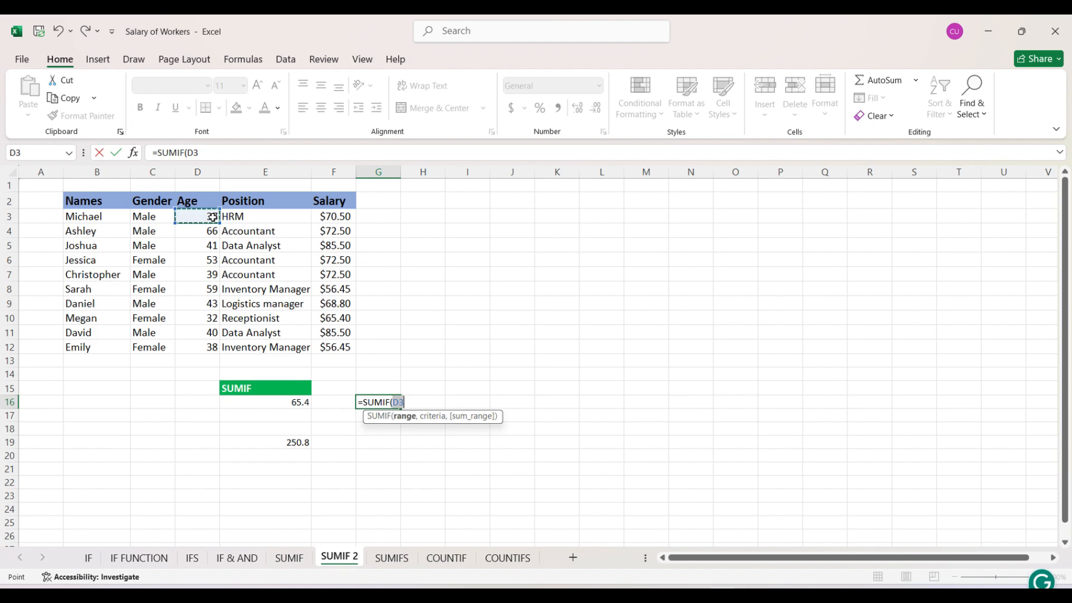
pyautogui.hotkey('ctrl', 'shift', 'Down')
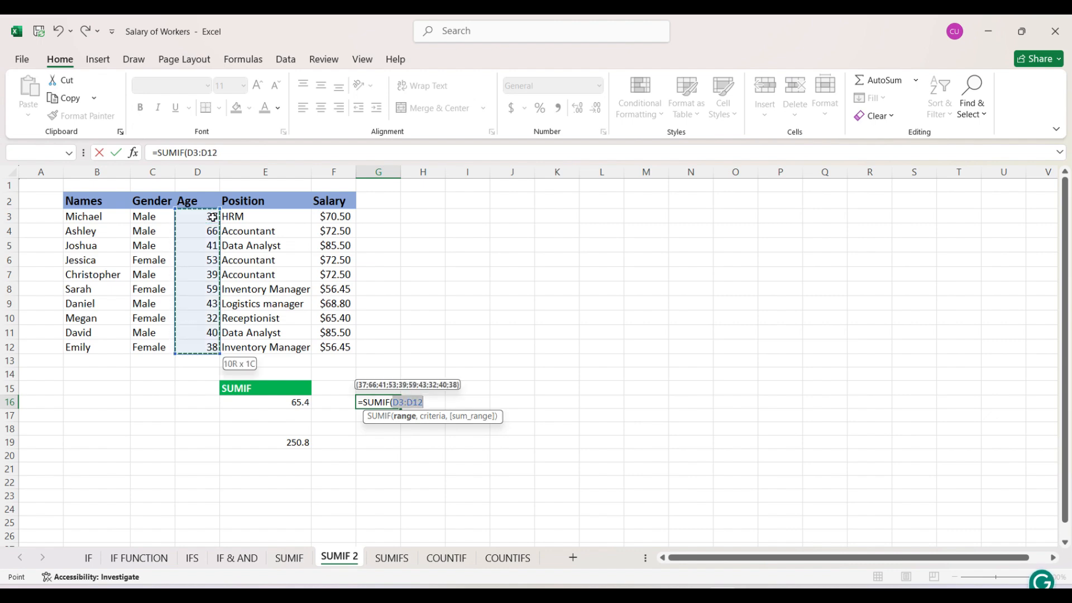
pyautogui.write(',"')
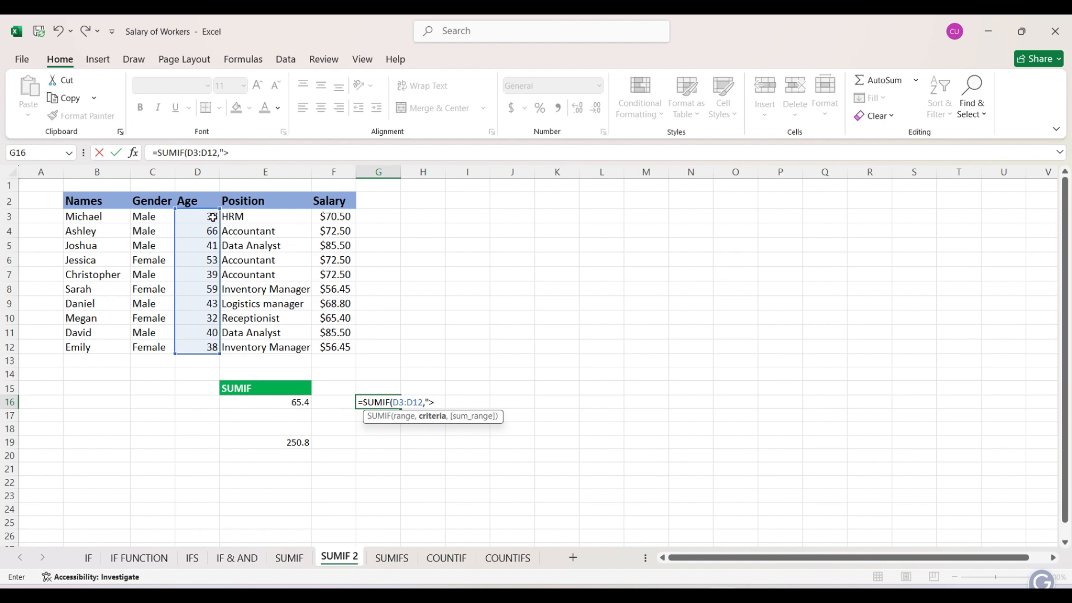
pyautogui.write('>50",')
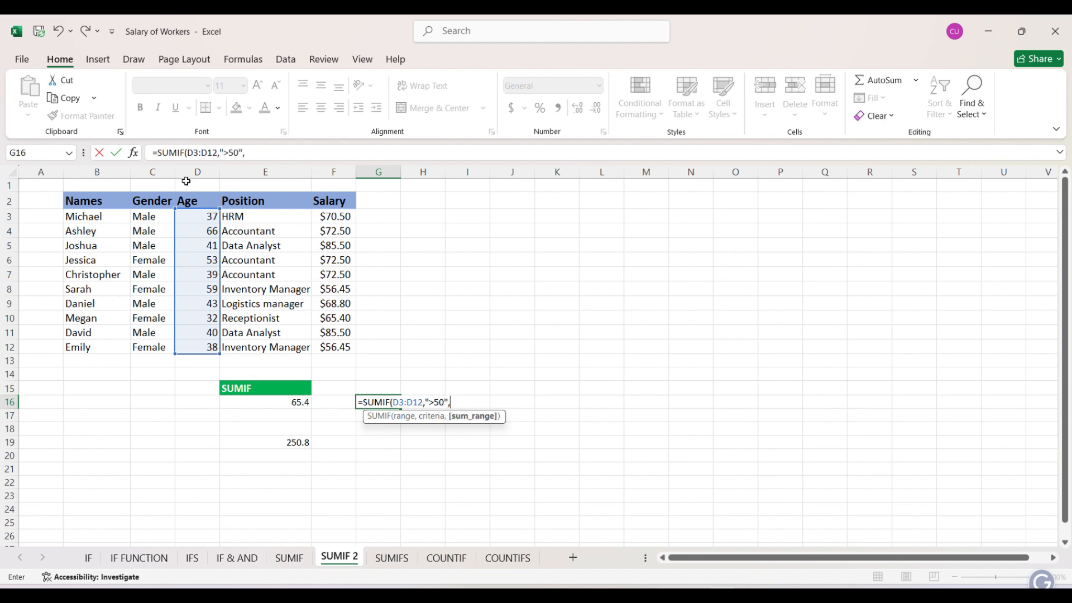
# Complete the SUMIF formula in G16 with the Salary values F3:F12 as the sum range
pyautogui.click(334, 220)
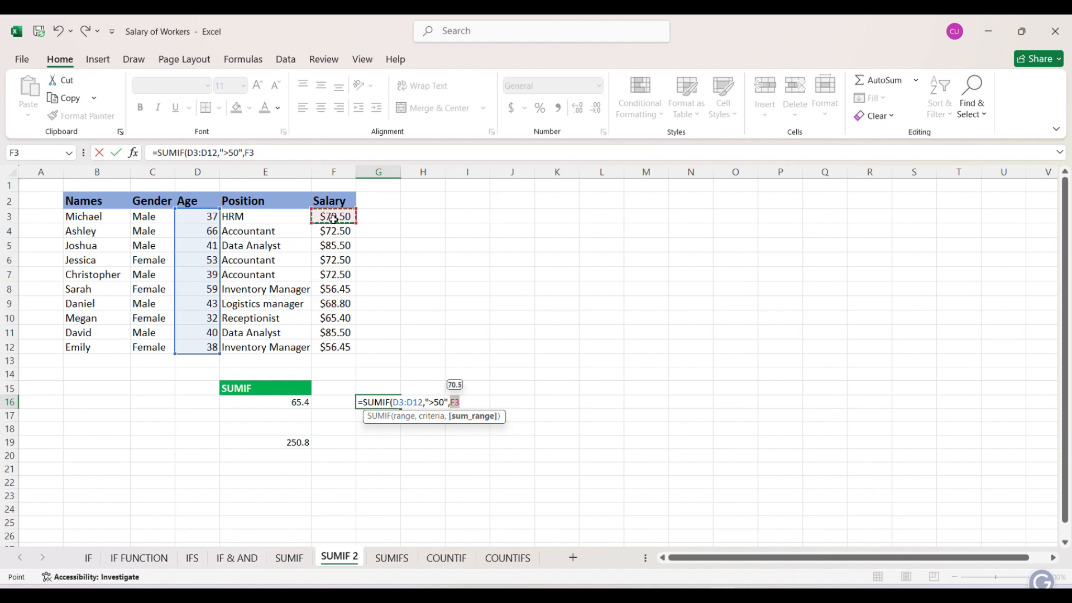
pyautogui.hotkey('ctrl', 'shift', 'Down')
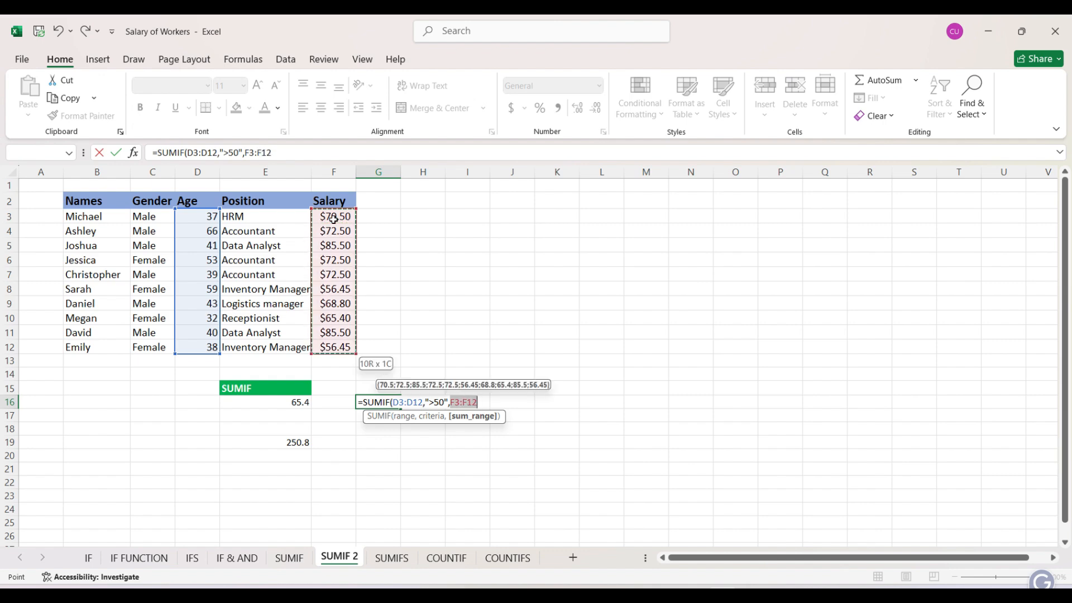
pyautogui.write(')')
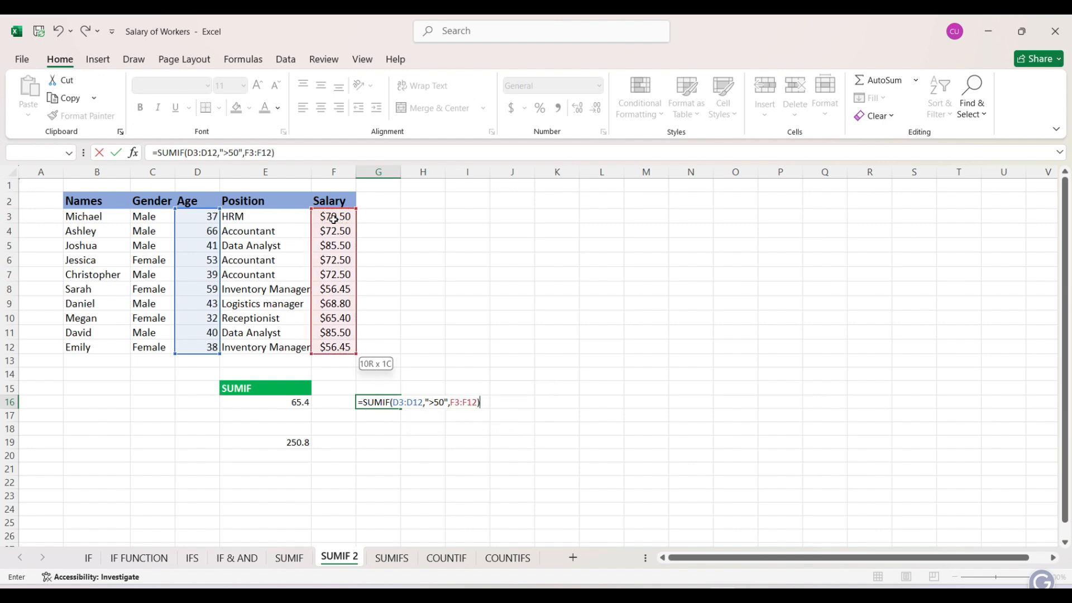
pyautogui.press('Return')
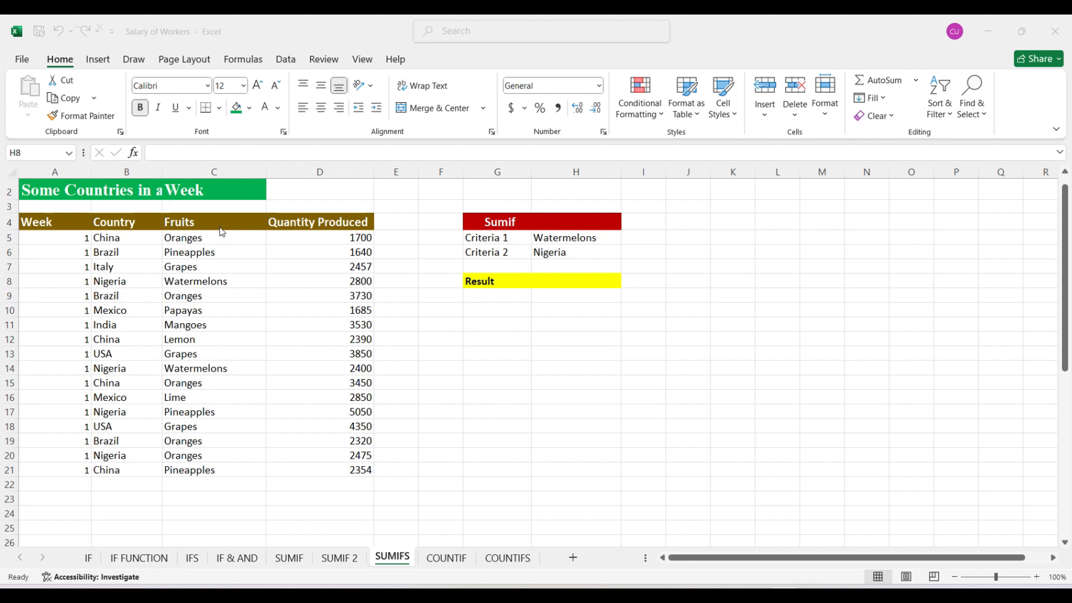
# Start a SUMIFS formula in the Result cell H8 with the Quantity Produced values D5:D21 as the sum range
pyautogui.write('=sumifs')
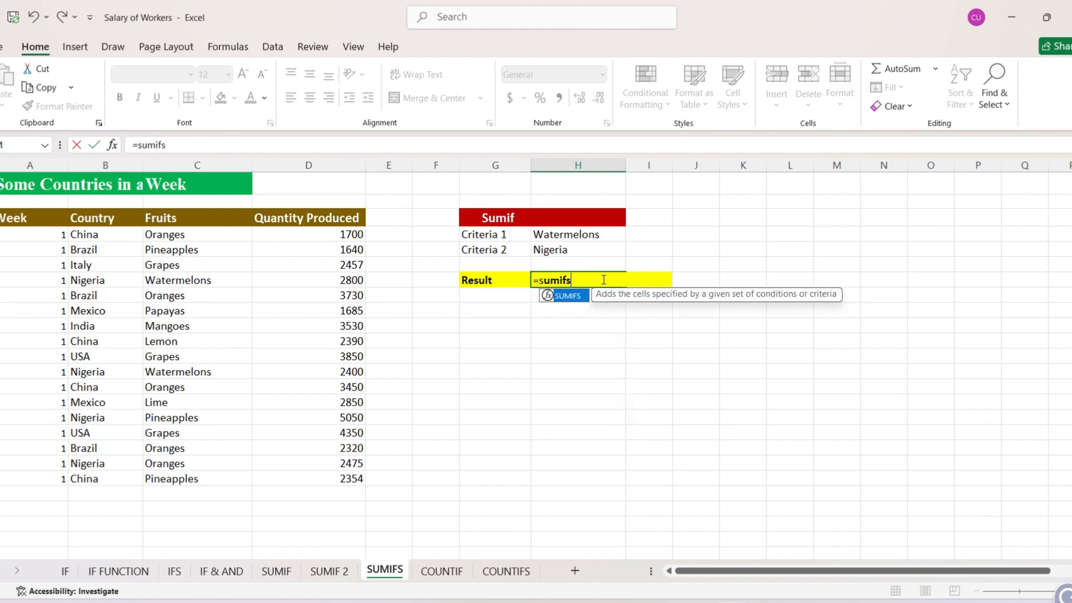
pyautogui.press('Tab')
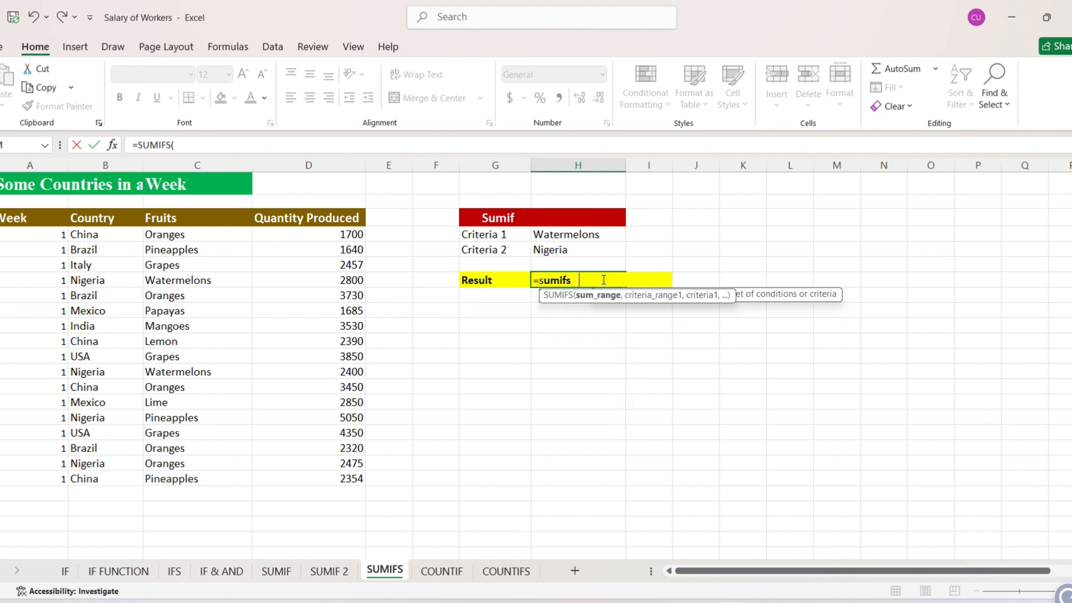
pyautogui.click(353, 234)
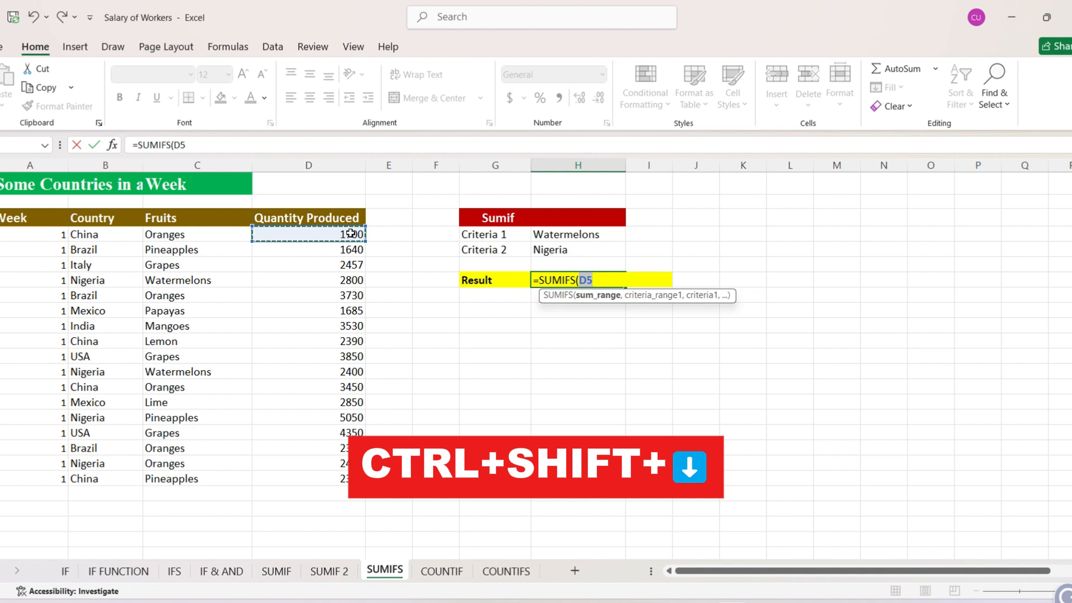
pyautogui.hotkey('ctrl', 'shift', 'Down')
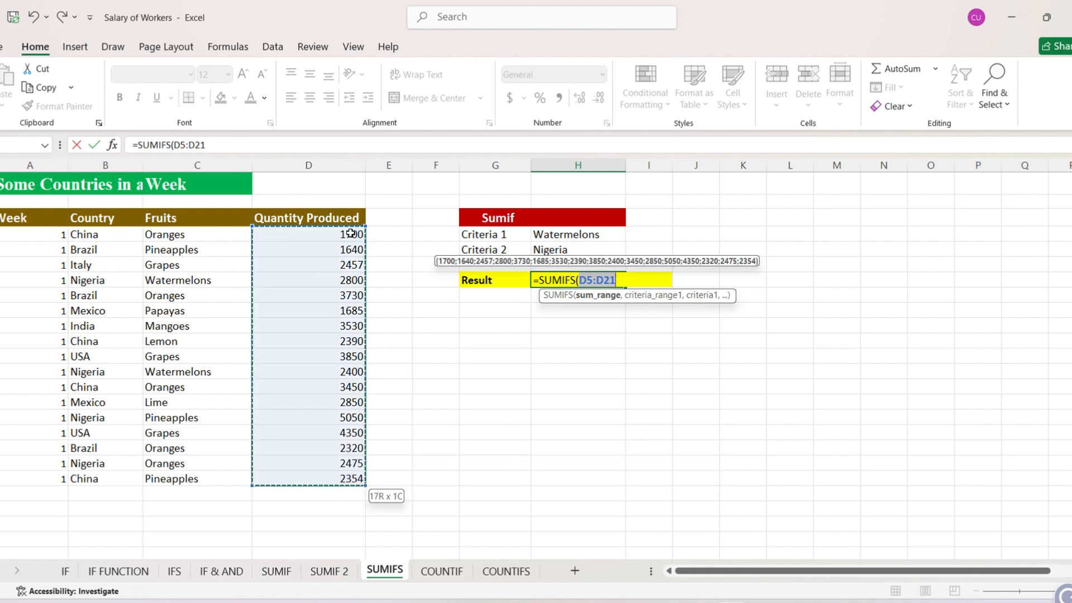
pyautogui.write(',')
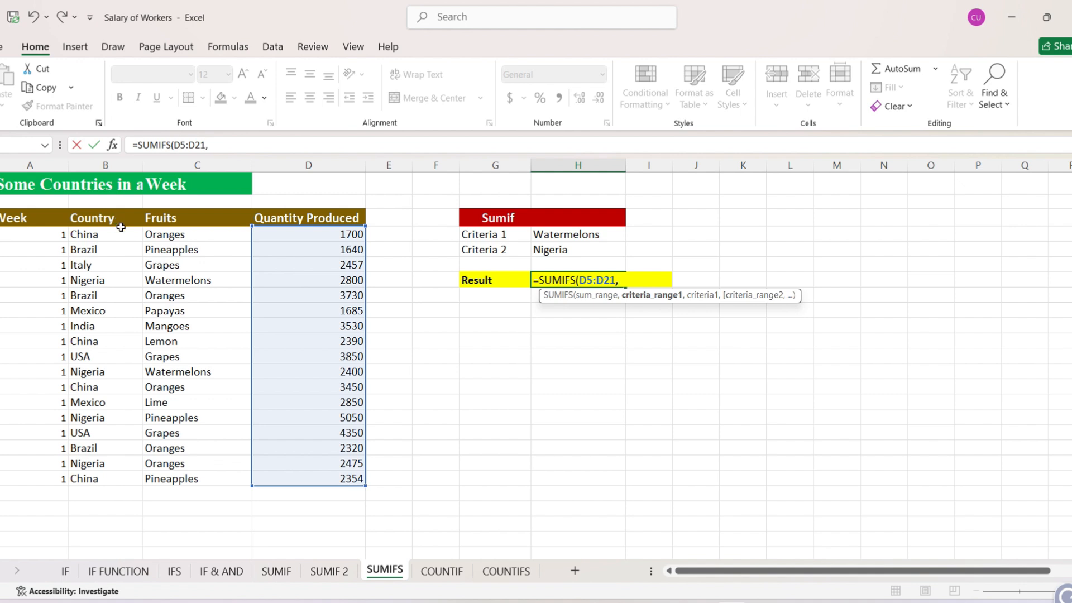
# Add the Fruits values C5:C21 as the first criteria range and cell H5 as its criterion in the SUMIFS formula
pyautogui.click(166, 235)
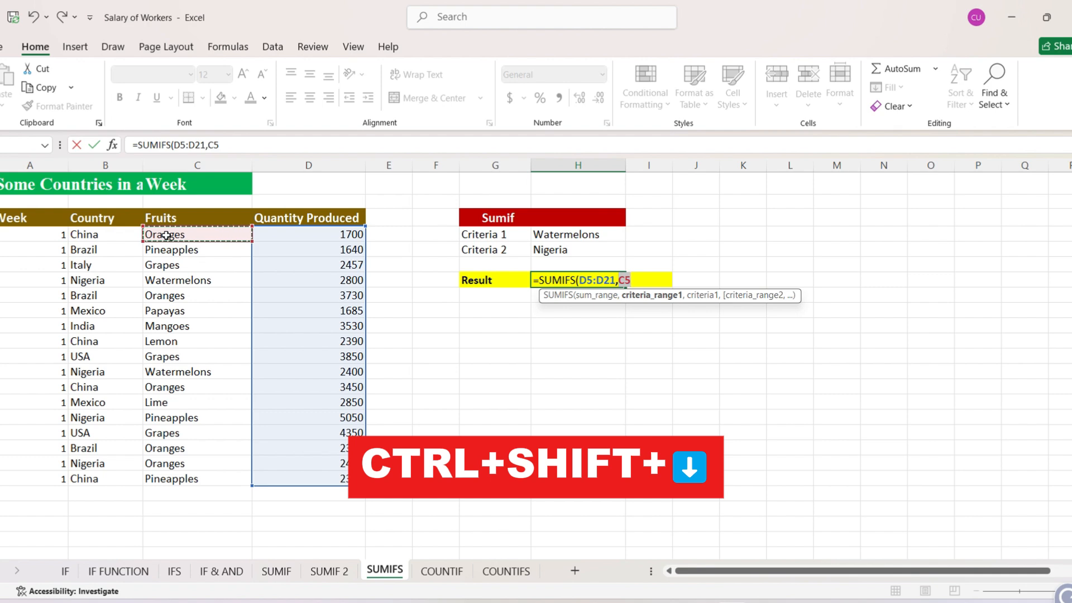
pyautogui.hotkey('ctrl', 'shift', 'Down')
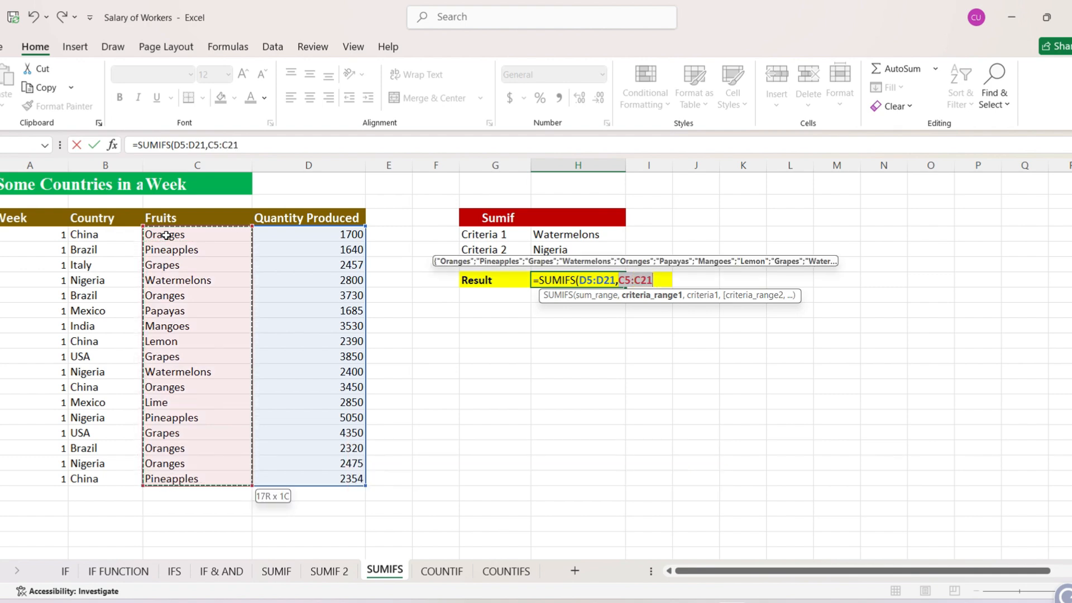
pyautogui.write(',')
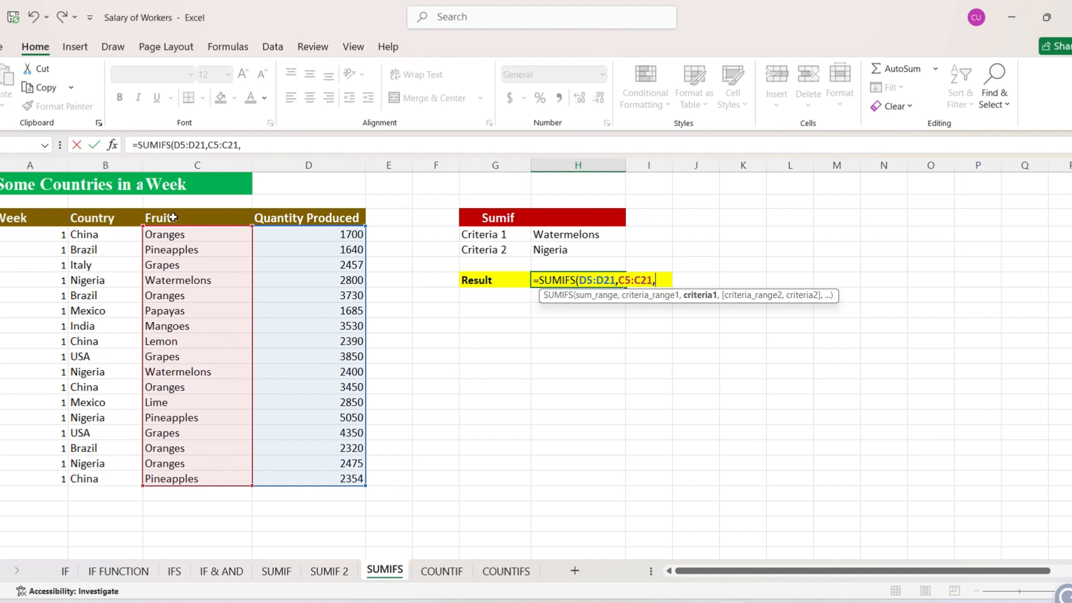
pyautogui.click(582, 235)
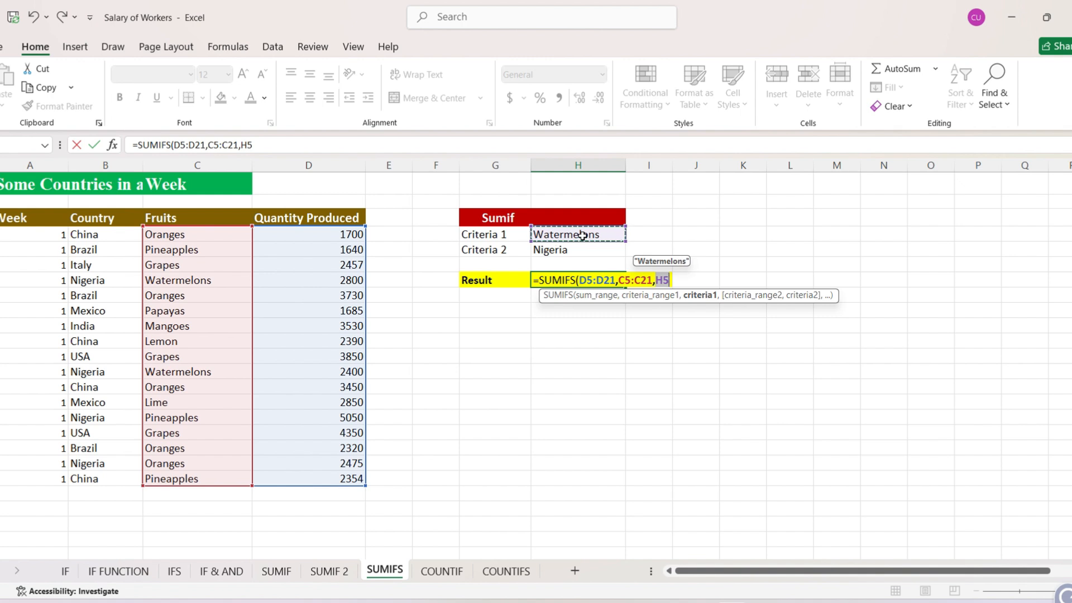
pyautogui.write(',')
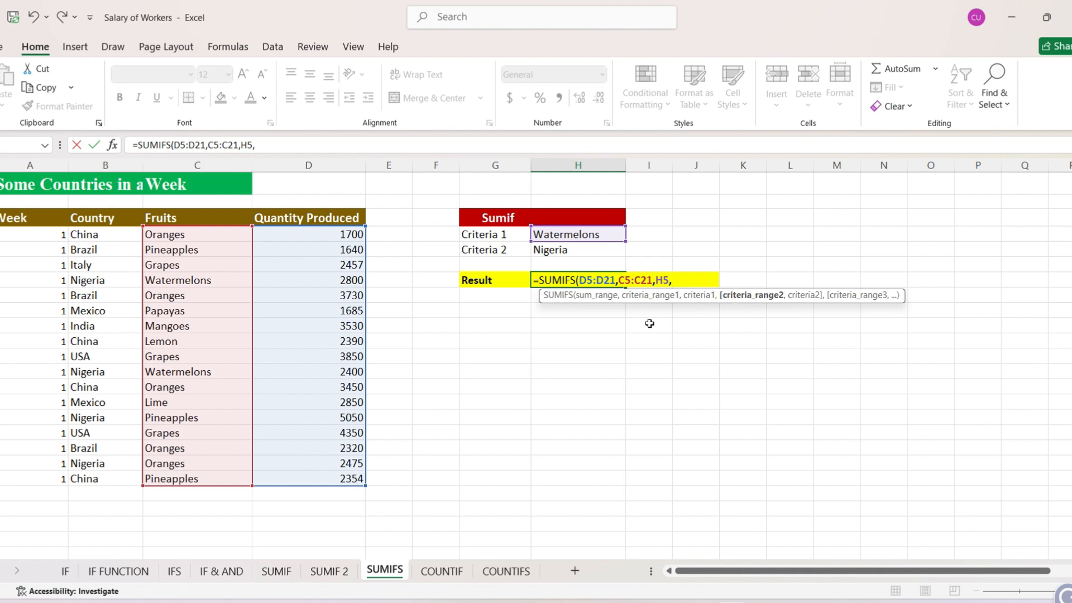
# Complete the SUMIFS formula with the Country values B5:B21 as the second criteria range and cell H6 as its criterion
pyautogui.click(102, 231)
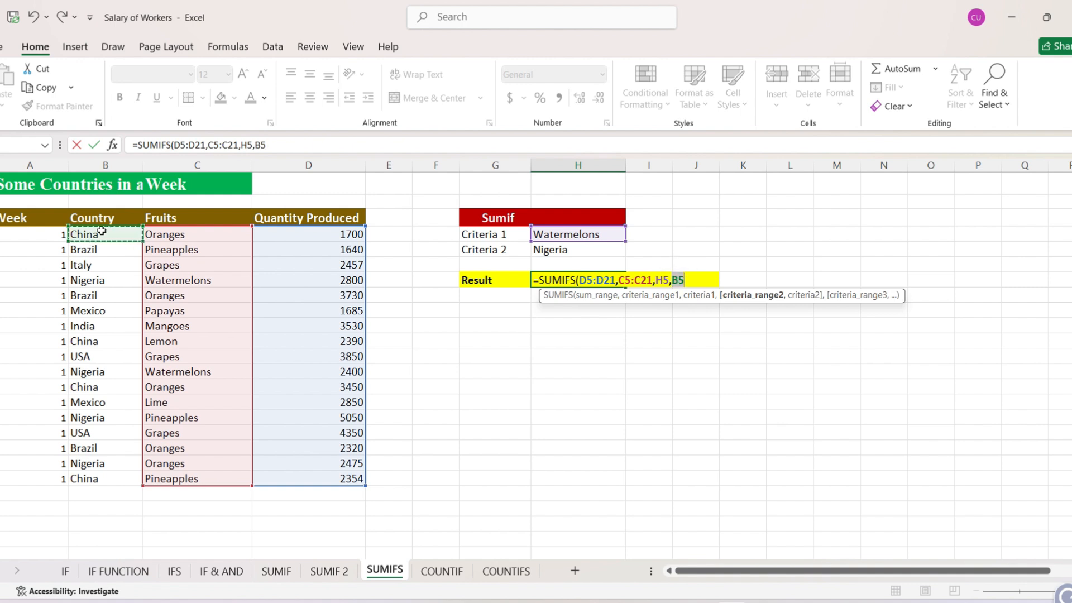
pyautogui.hotkey('ctrl', 'shift', 'Down')
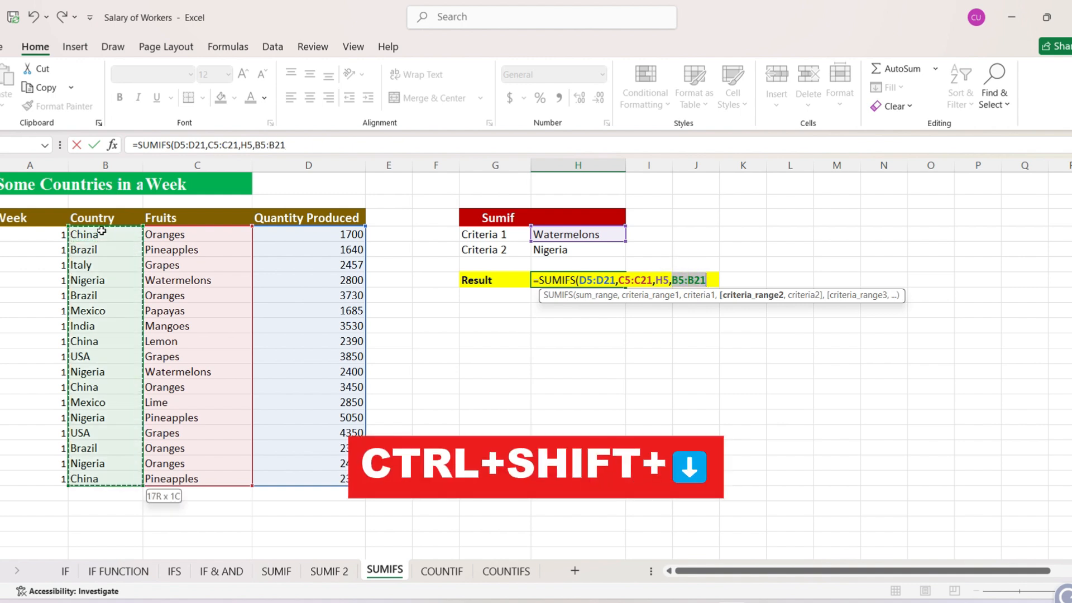
pyautogui.write(',')
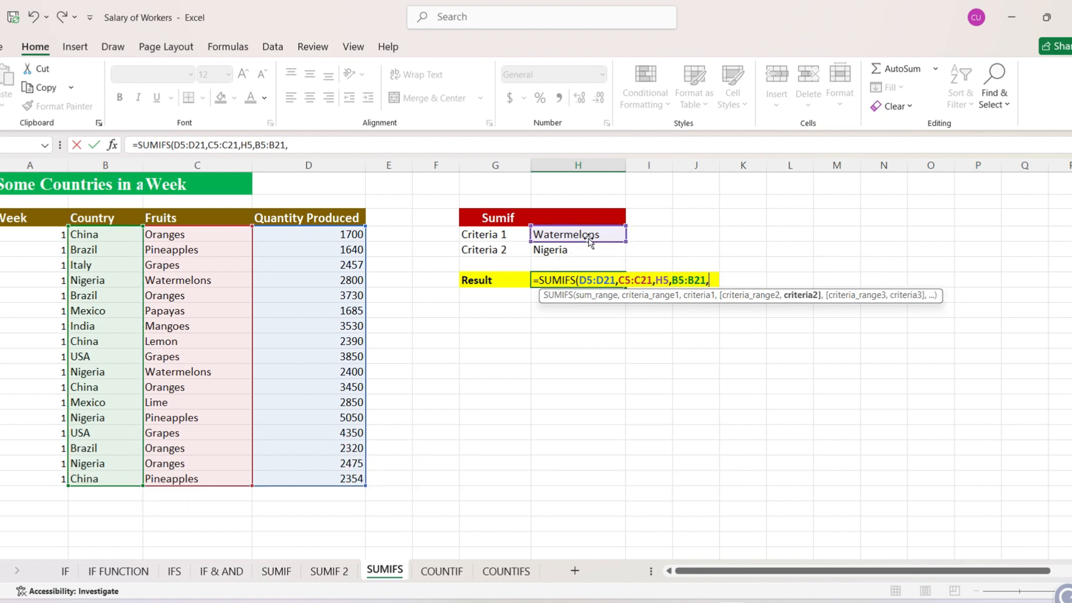
pyautogui.click(597, 251)
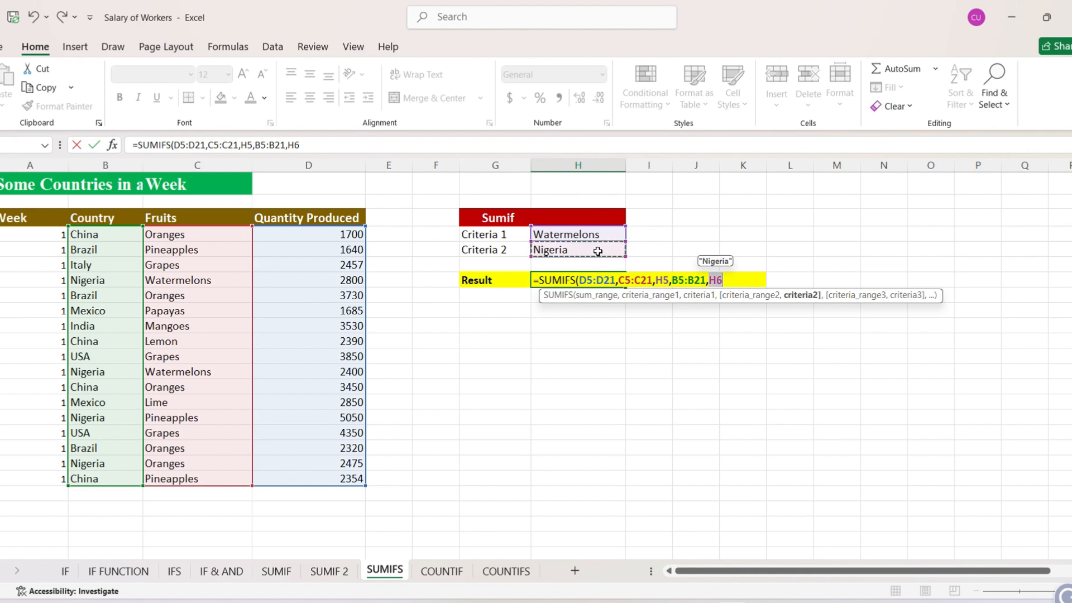
pyautogui.write(')')
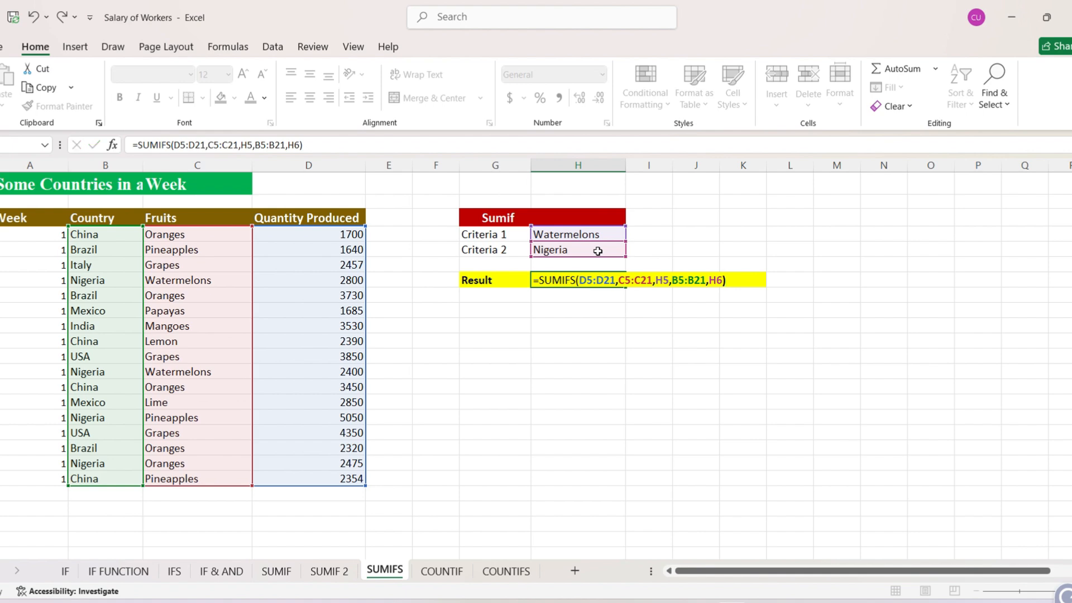
pyautogui.press('Return')
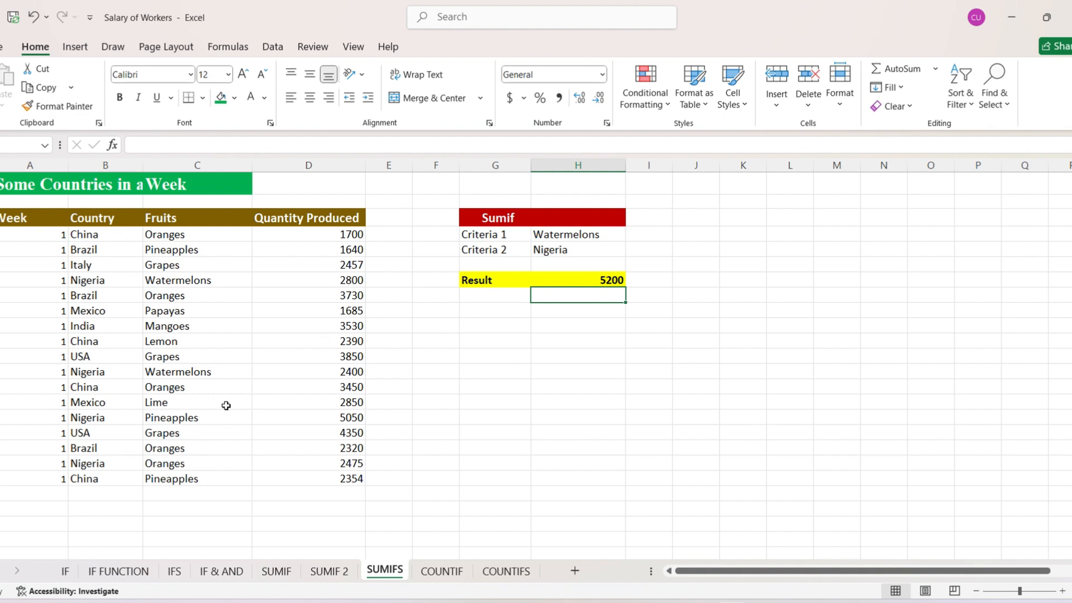
# Change Criteria 1 in H5 to "grapes" and Criteria 2 in H6 to "italy"
pyautogui.click(571, 237)
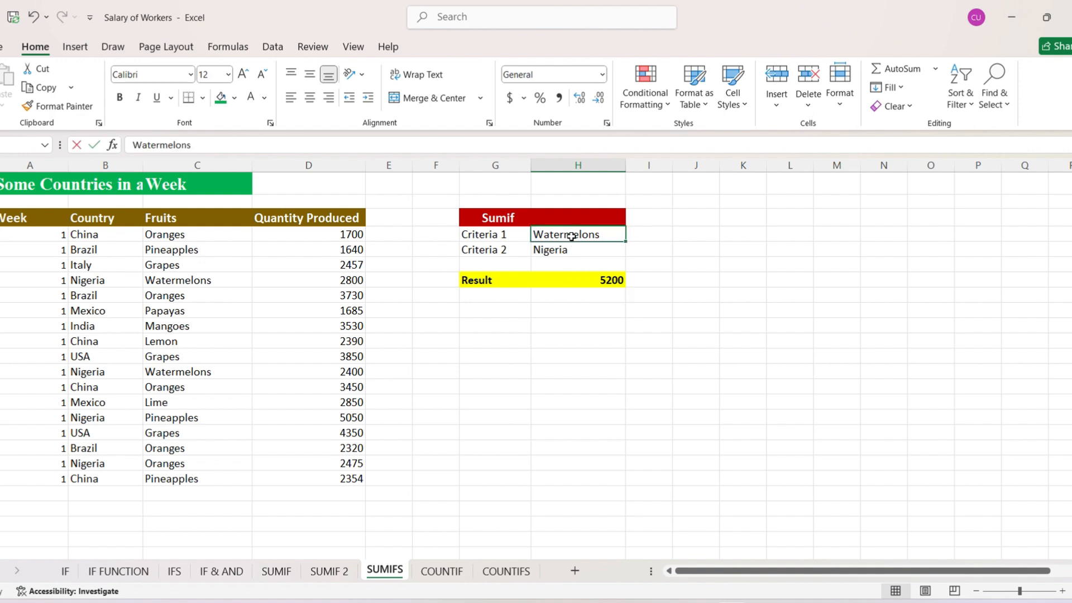
pyautogui.write('gra')
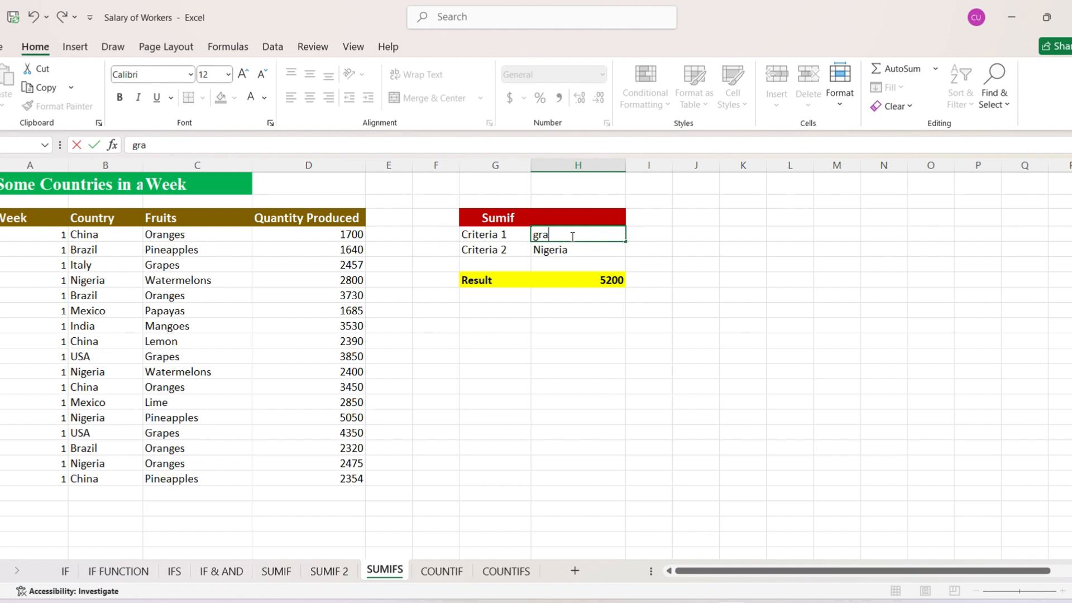
pyautogui.write('pes')
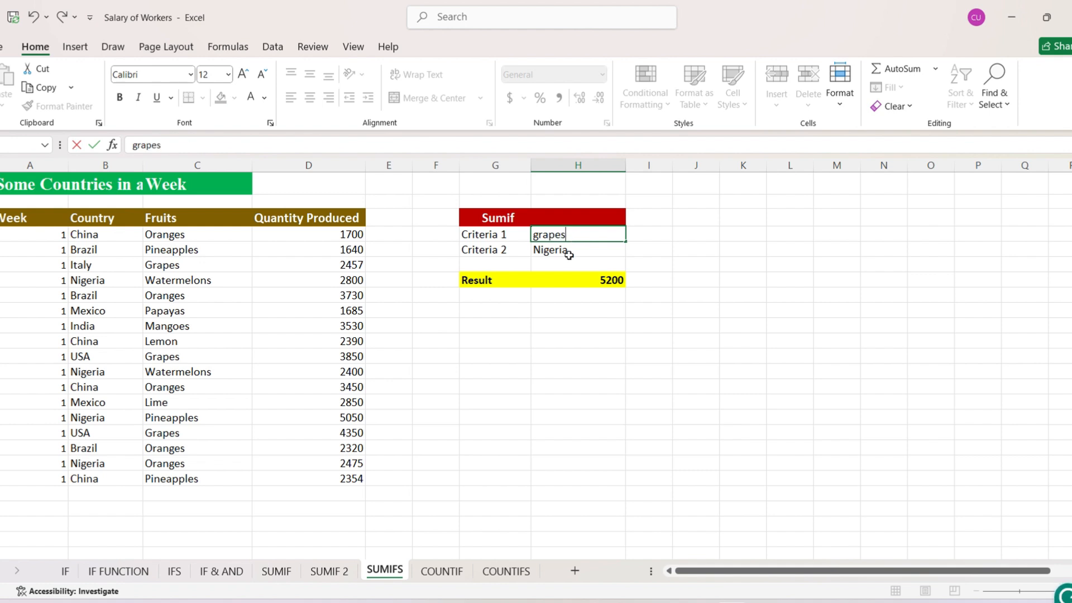
pyautogui.click(569, 254)
pyautogui.write('it')
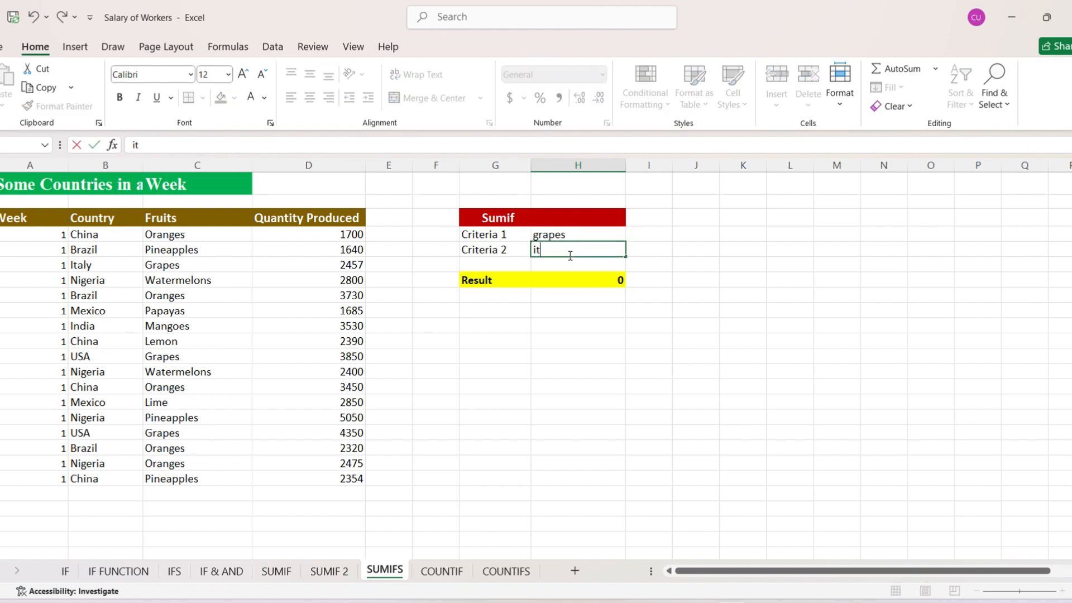
pyautogui.write('aly')
pyautogui.press('Return')
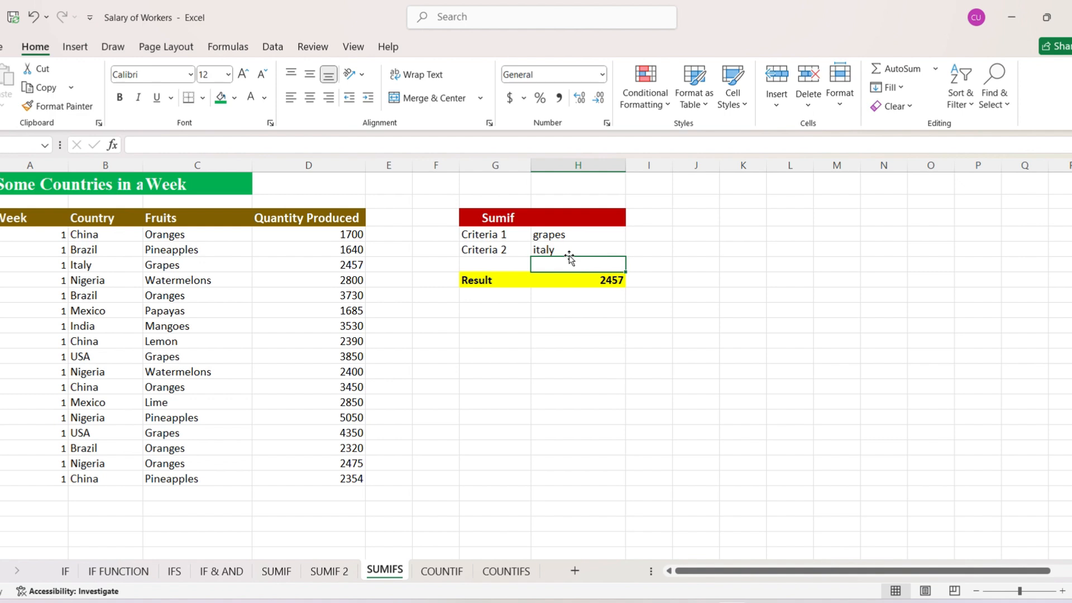
# Change Criteria 1 in H5 to "lemon" and Criteria 2 in H6 to "china"
pyautogui.doubleClick(591, 236)
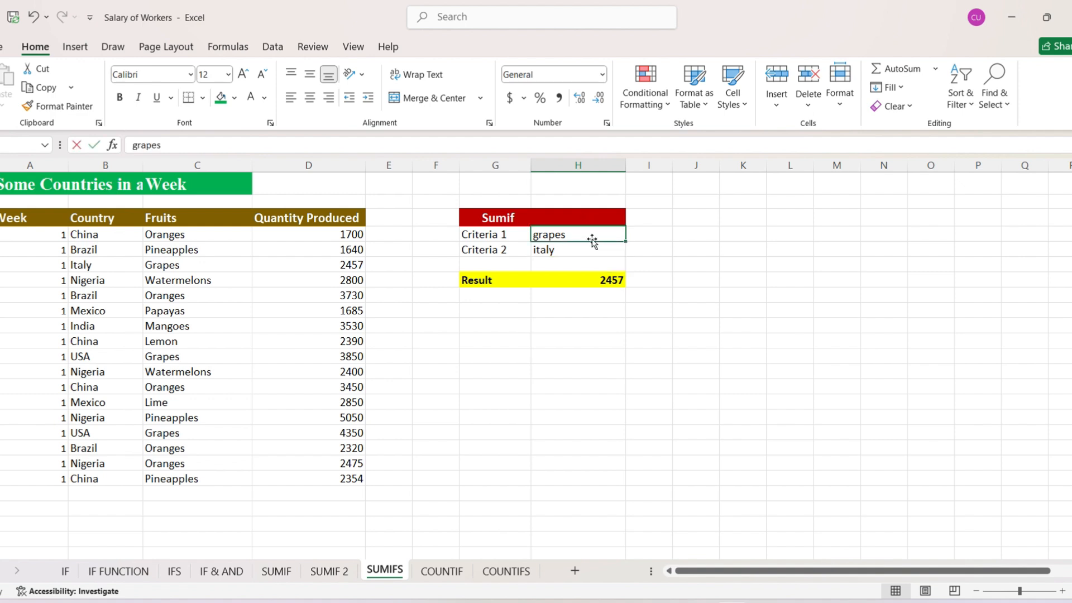
pyautogui.write('lemo')
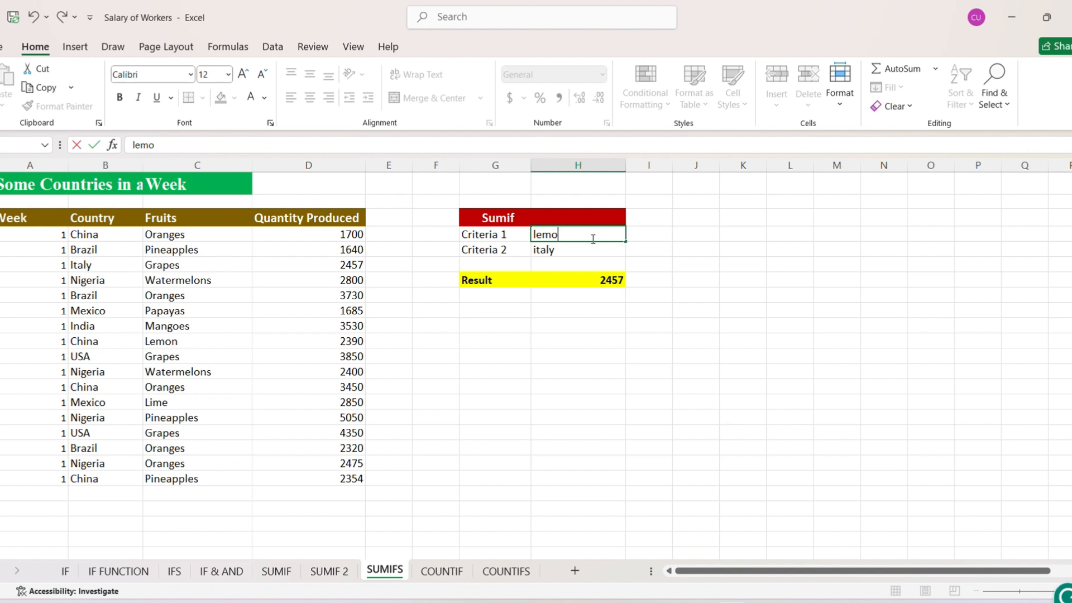
pyautogui.write('n')
pyautogui.press('Return')
pyautogui.write('china')
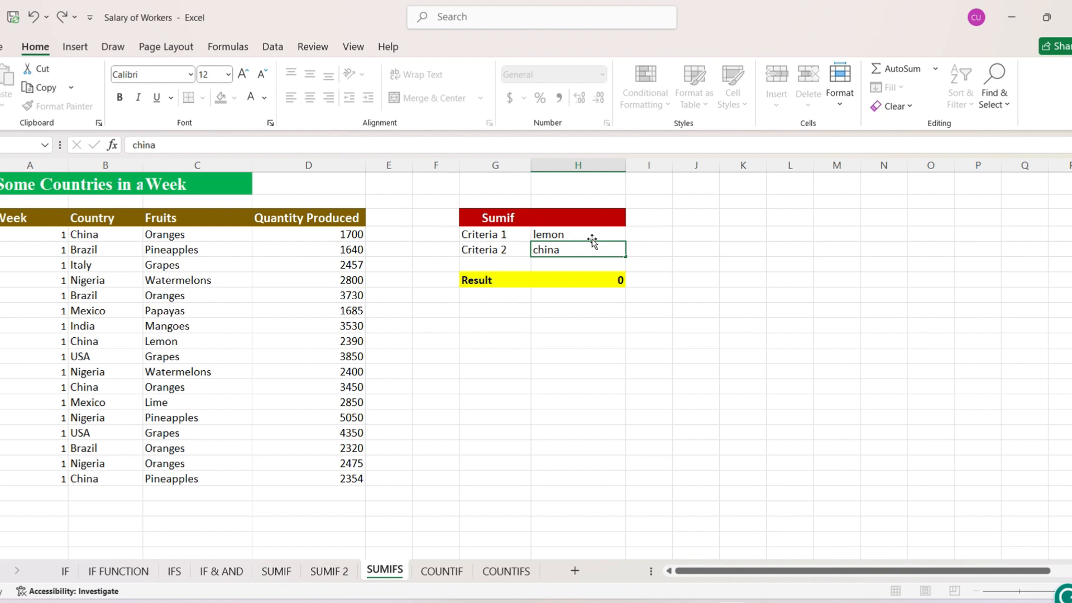
pyautogui.press('Return')
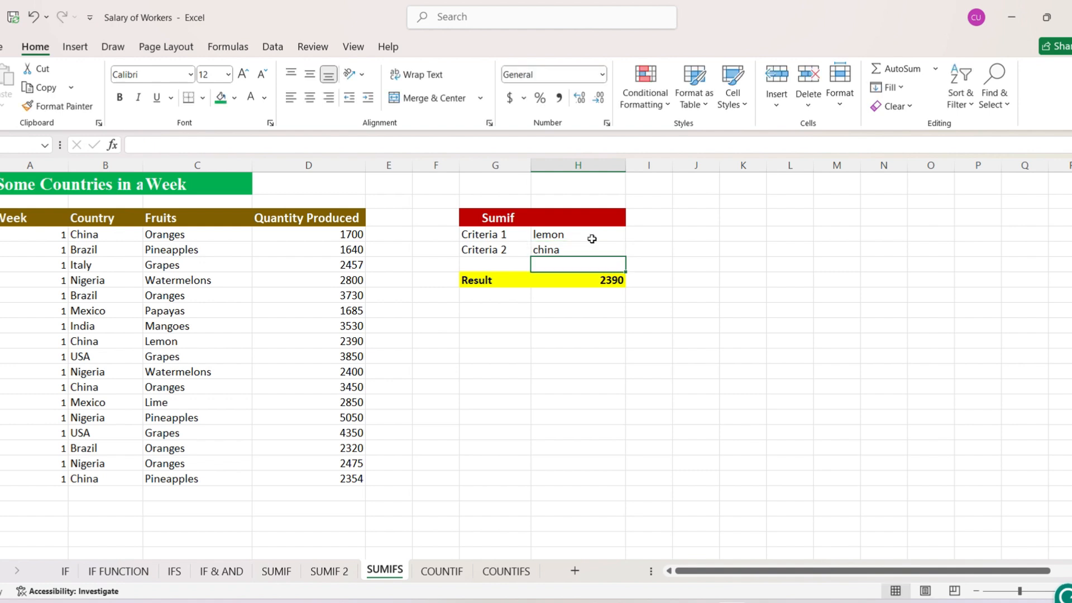
# Change Criteria 1 in H5 to "pineapples" and Criteria 2 in H6 to "nigeria"
pyautogui.click(584, 239)
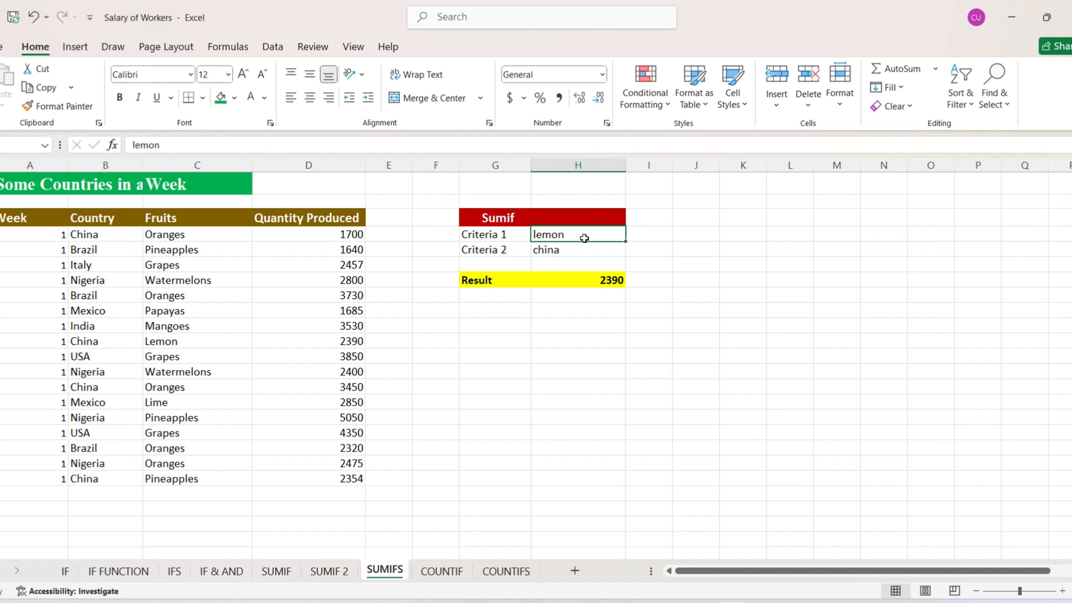
pyautogui.write('pi')
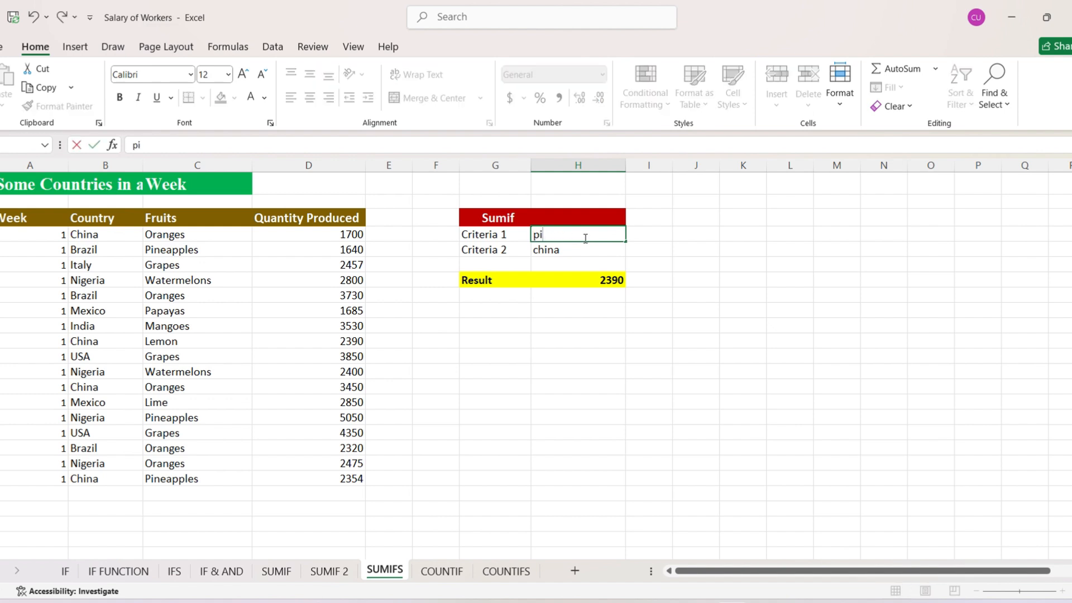
pyautogui.write('neapples')
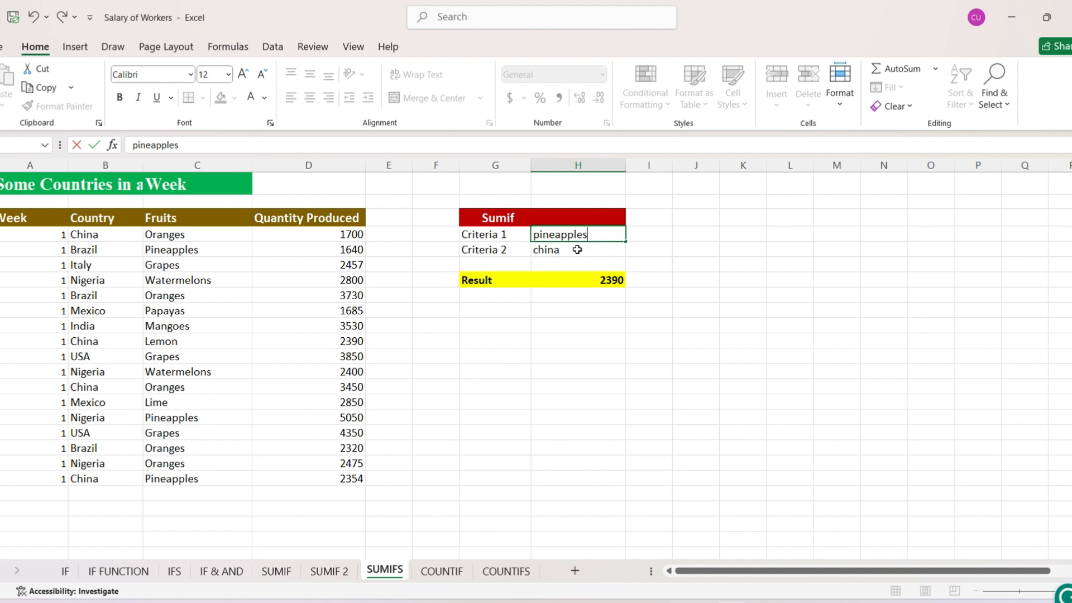
pyautogui.press('Return')
pyautogui.write('ni')
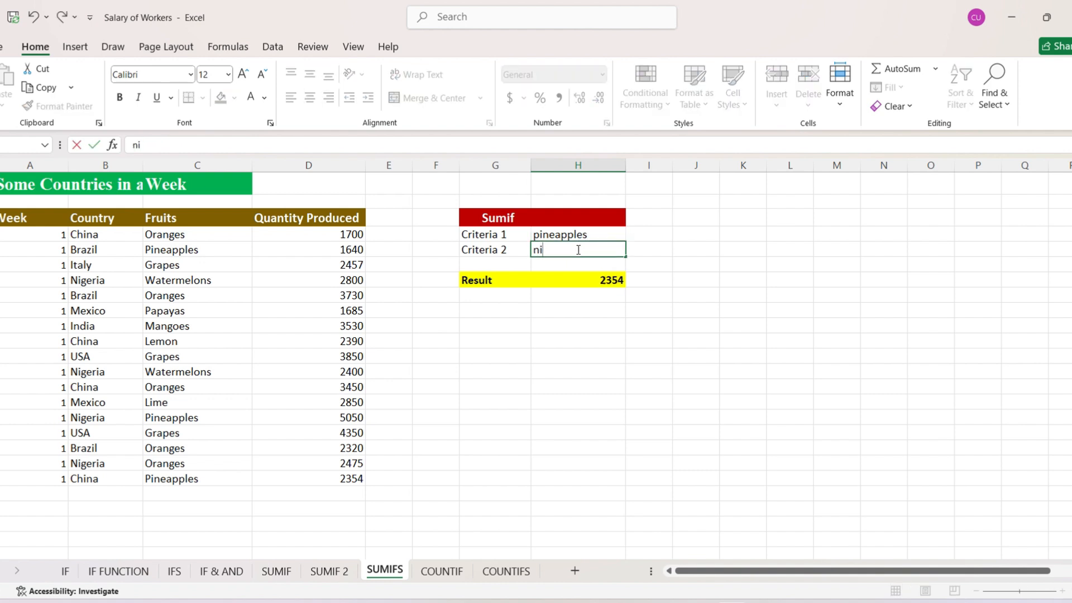
pyautogui.write('geria')
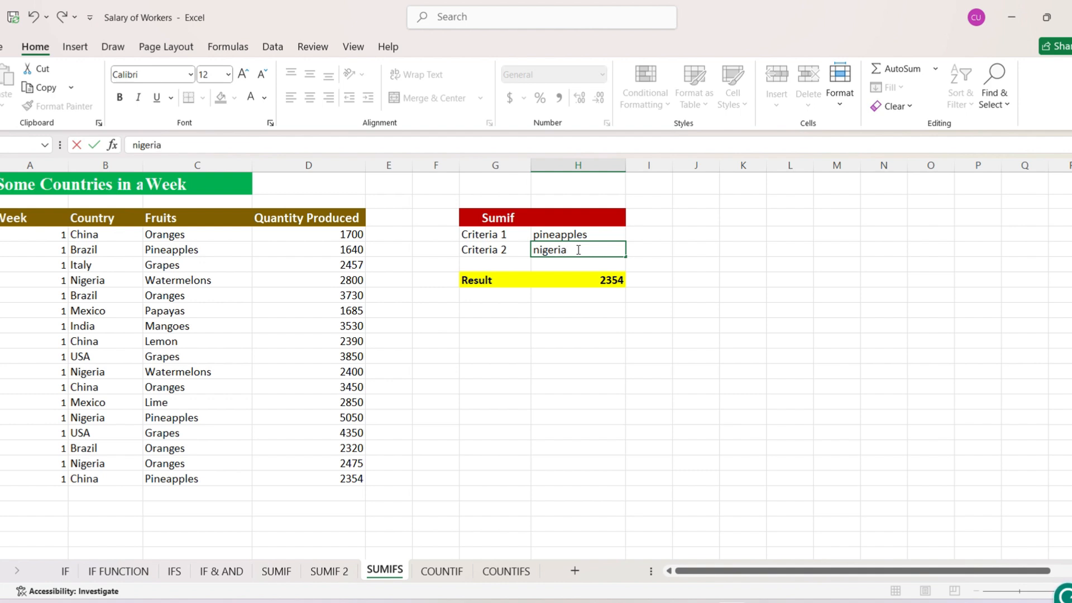
pyautogui.press('Return')
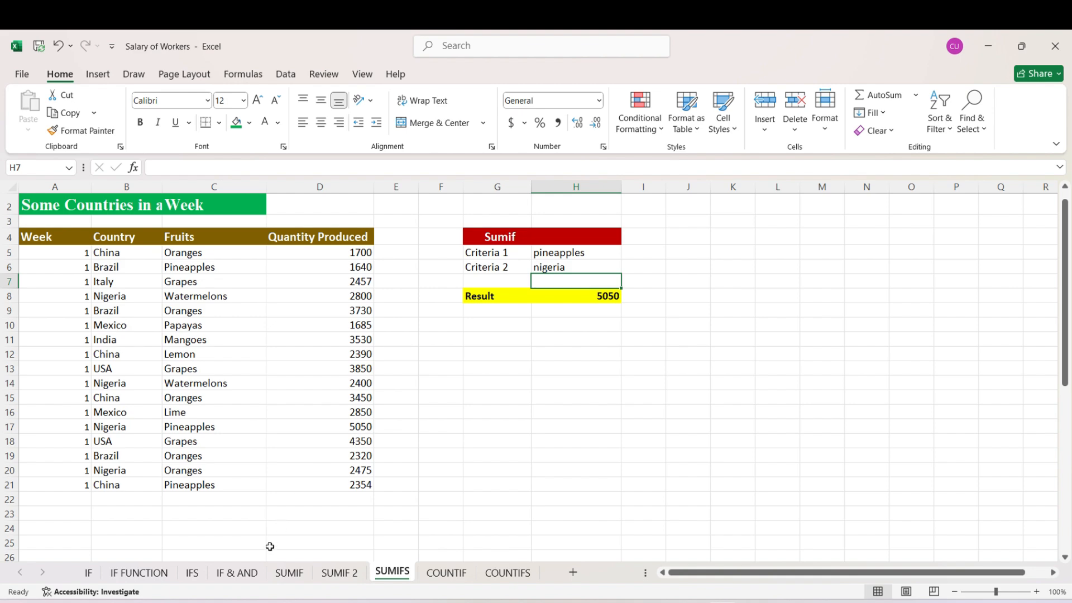
# Begin a COUNTIF formula in cell G7 of the COUNTIF sheet
pyautogui.click(447, 573)
pyautogui.click(346, 285)
pyautogui.write('=')
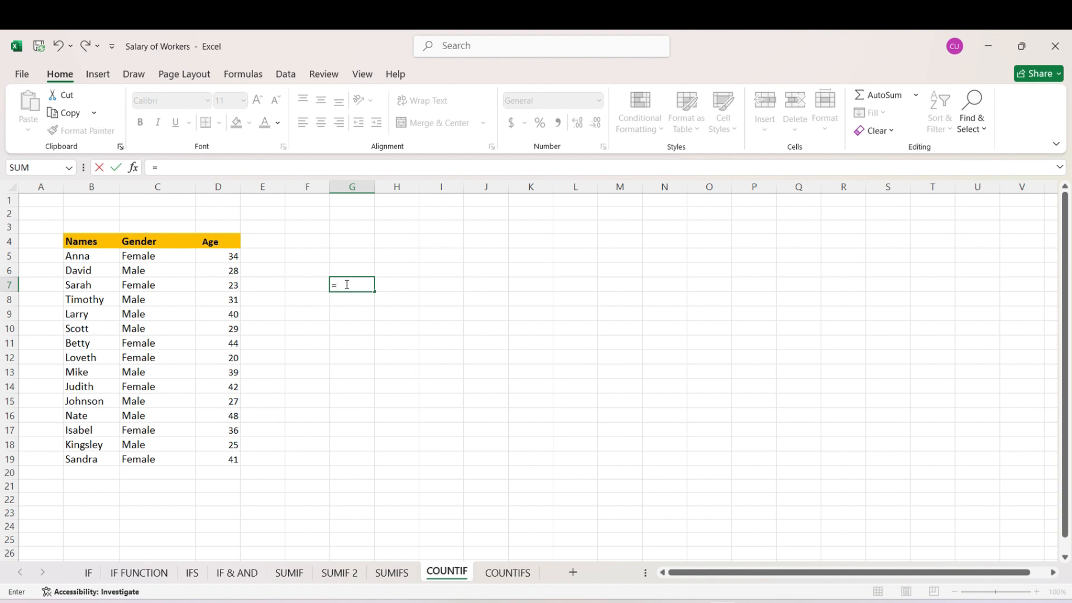
pyautogui.write('coun')
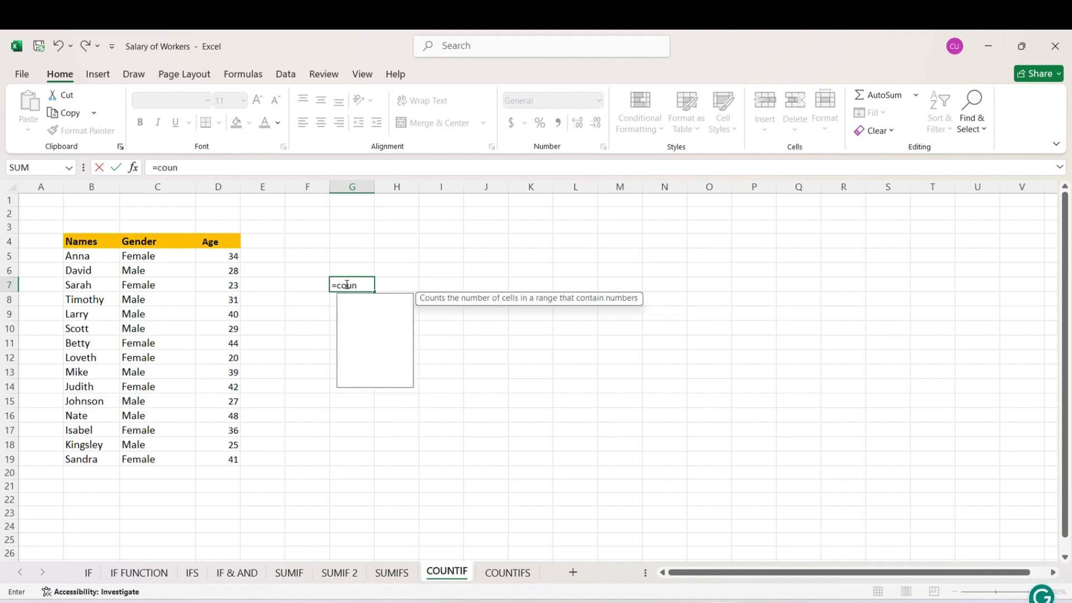
pyautogui.write('ti')
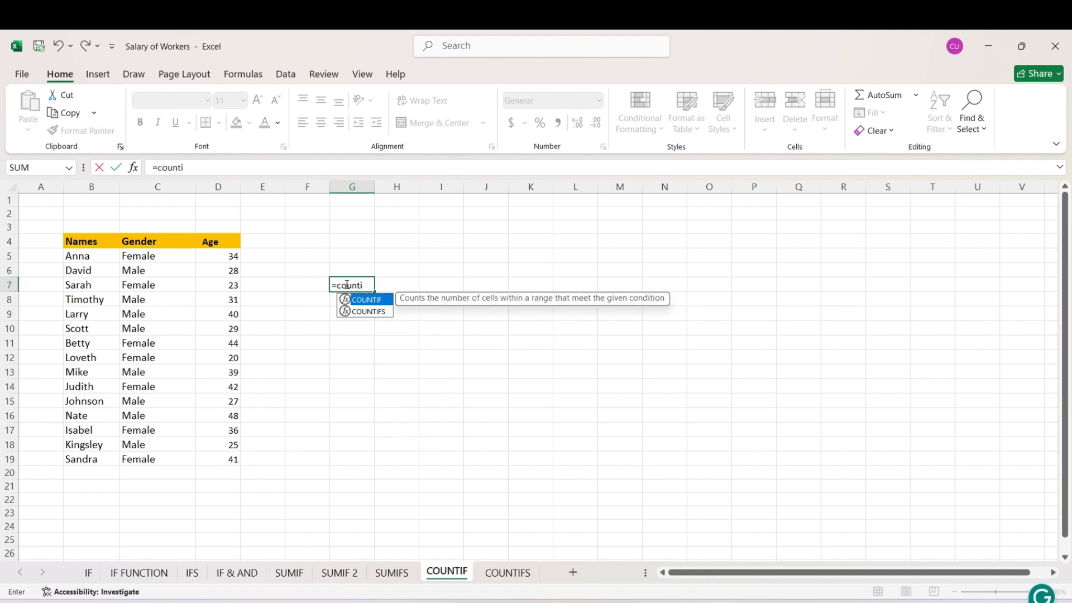
pyautogui.write('f')
pyautogui.press('Tab')
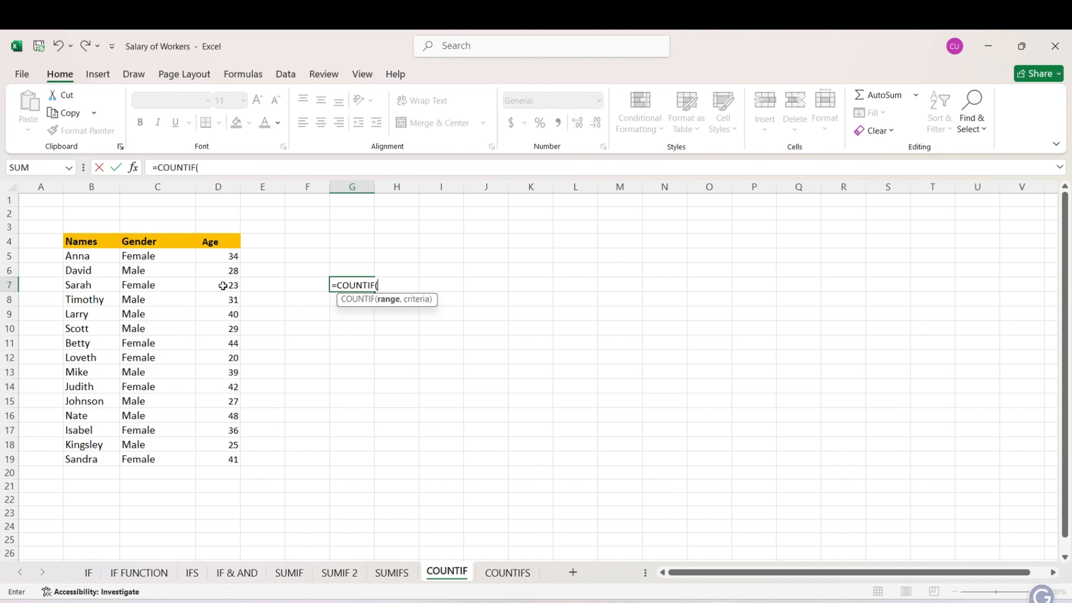
# Complete the COUNTIF formula with the Gender values C5:C19 as the range and "male" as the criterion
pyautogui.click(134, 257)
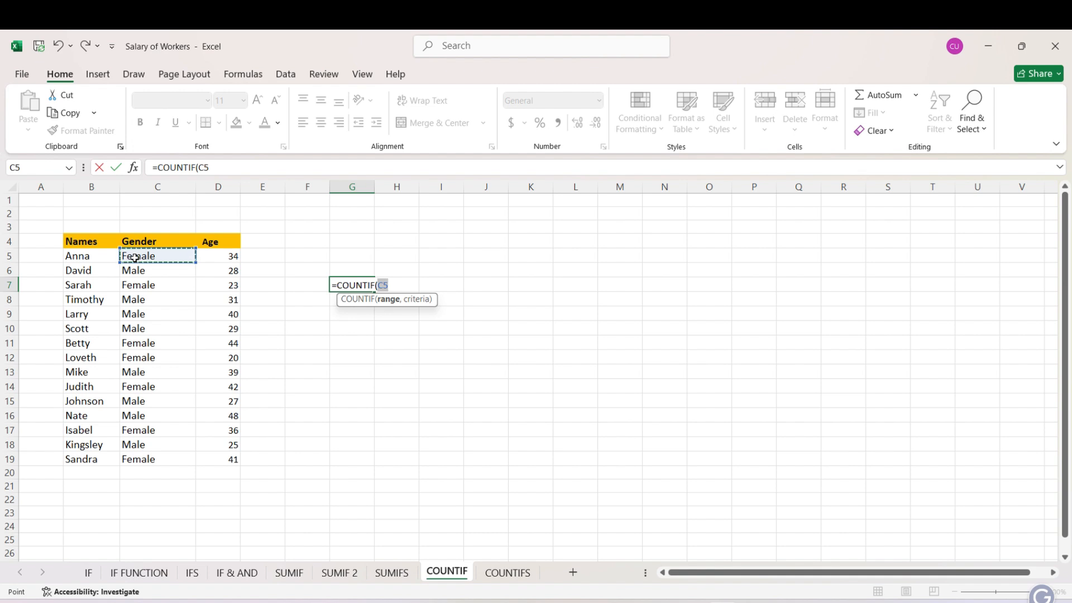
pyautogui.hotkey('ctrl', 'shift', 'Down')
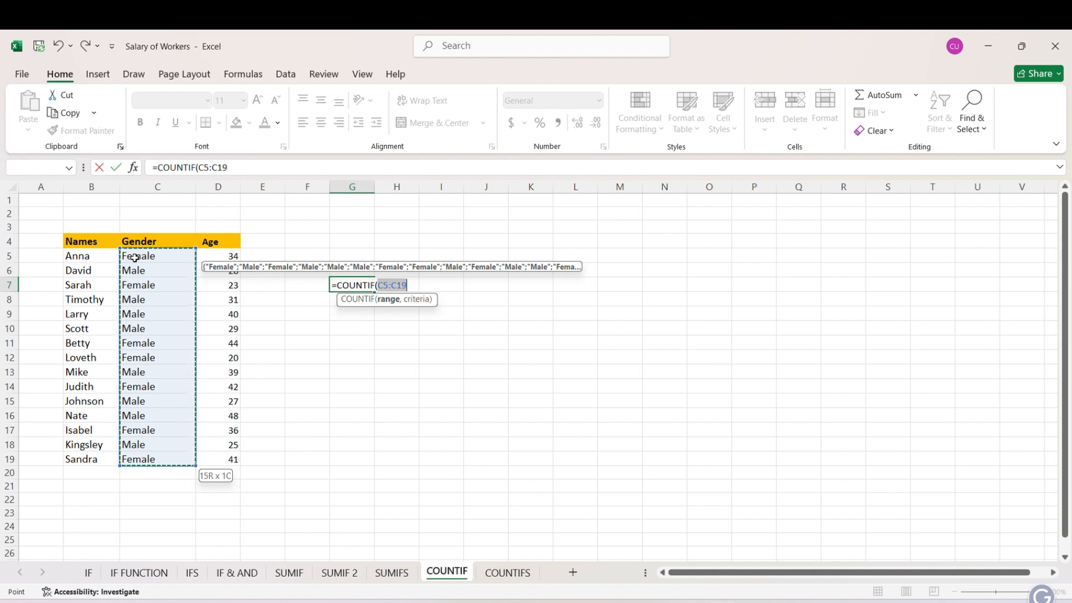
pyautogui.write(',')
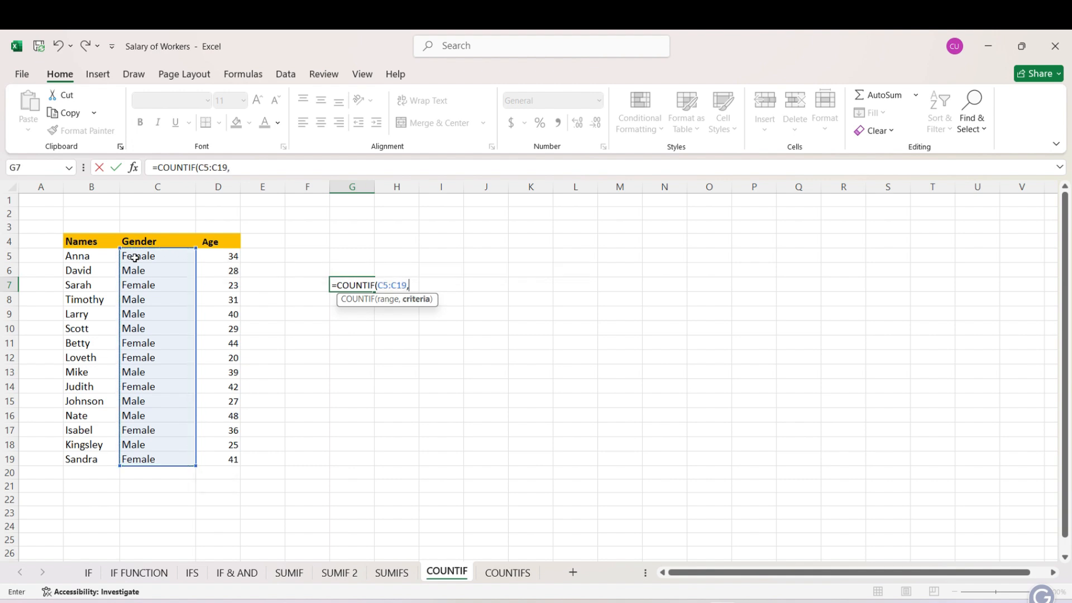
pyautogui.write('"male')
pyautogui.write(')')
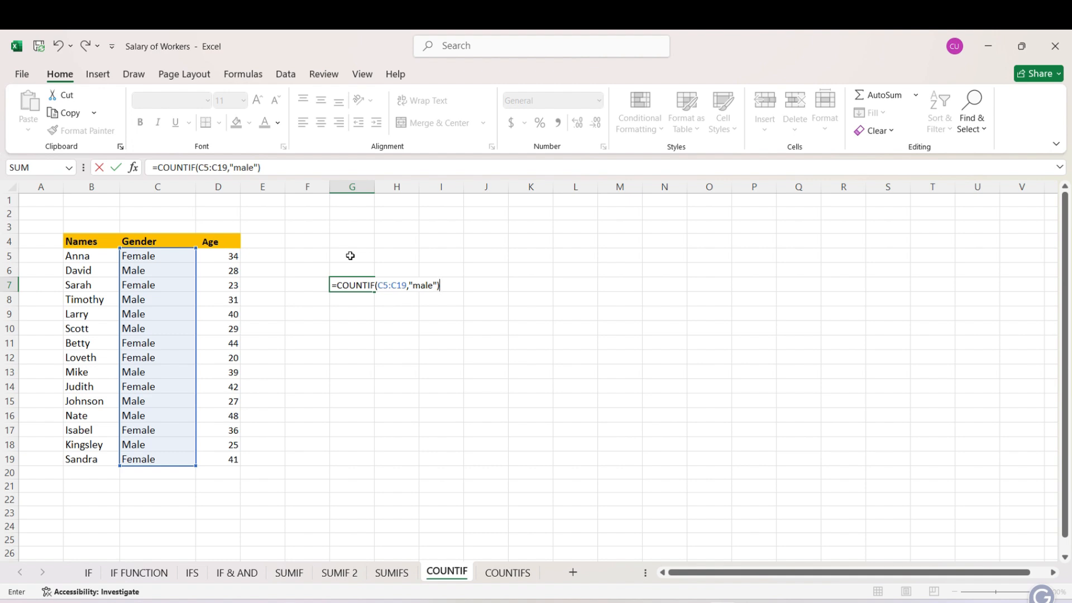
pyautogui.press('Return')
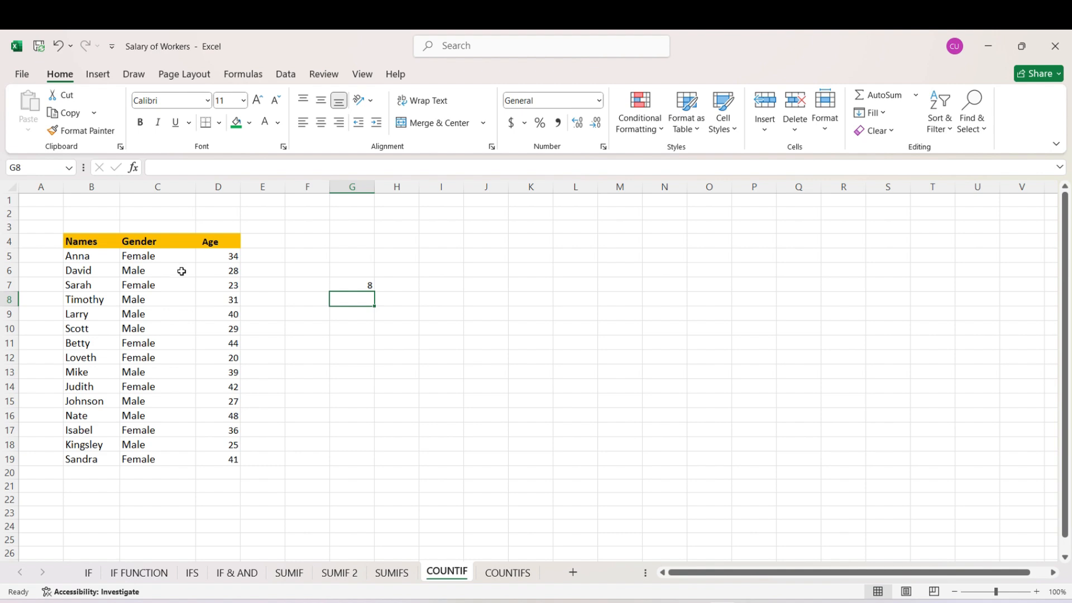
# Change the criterion of the COUNTIF formula in G7 to "female"
pyautogui.click(345, 284)
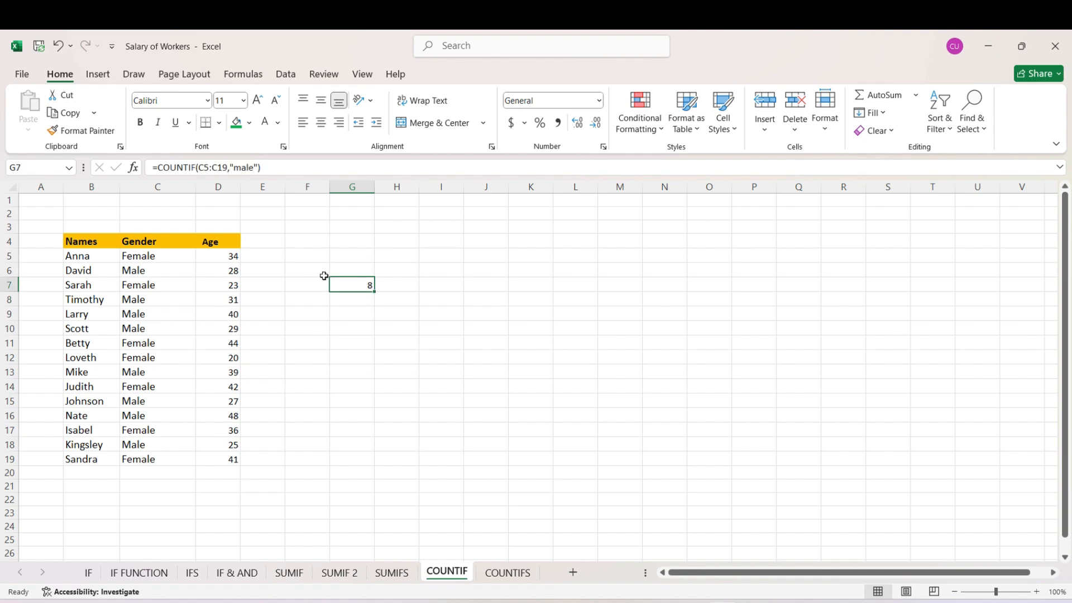
pyautogui.click(234, 167)
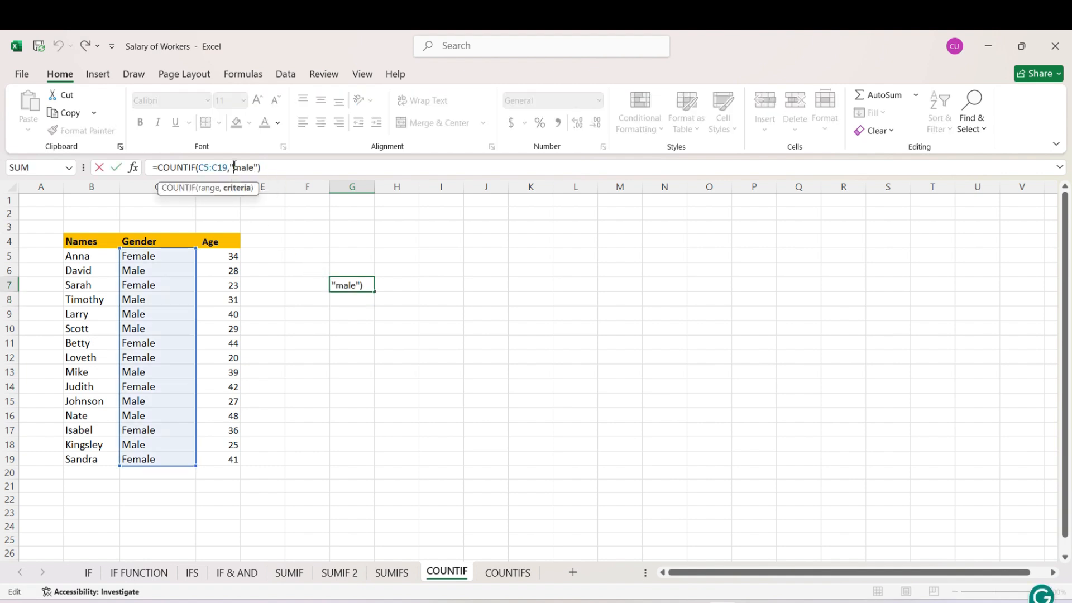
pyautogui.write('fe')
pyautogui.press('Return')
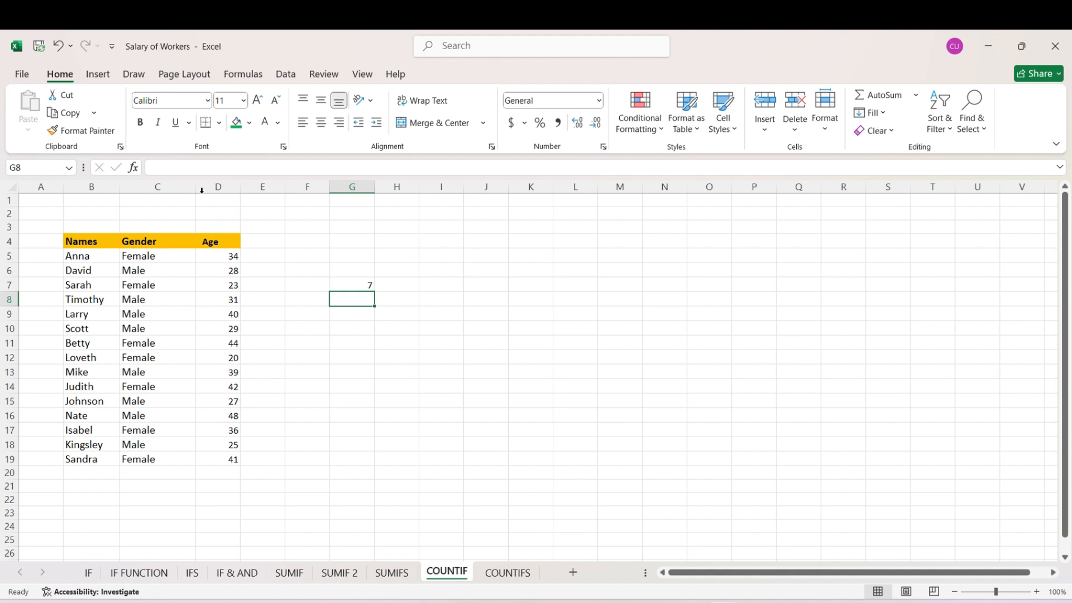
# Begin a second COUNTIF formula in cell G10
pyautogui.click(363, 333)
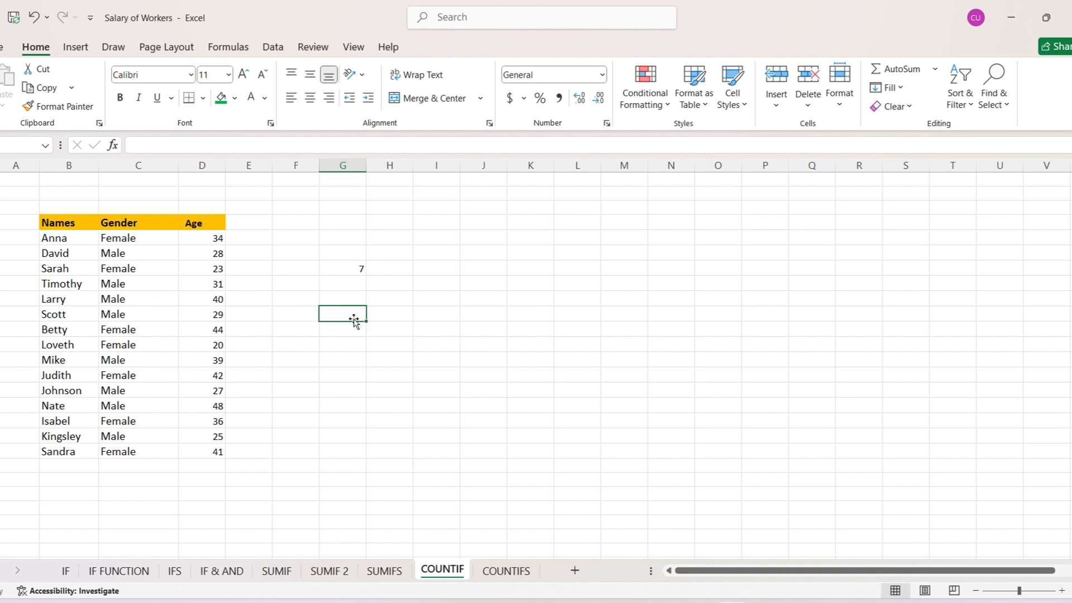
pyautogui.doubleClick(354, 314)
pyautogui.write('=')
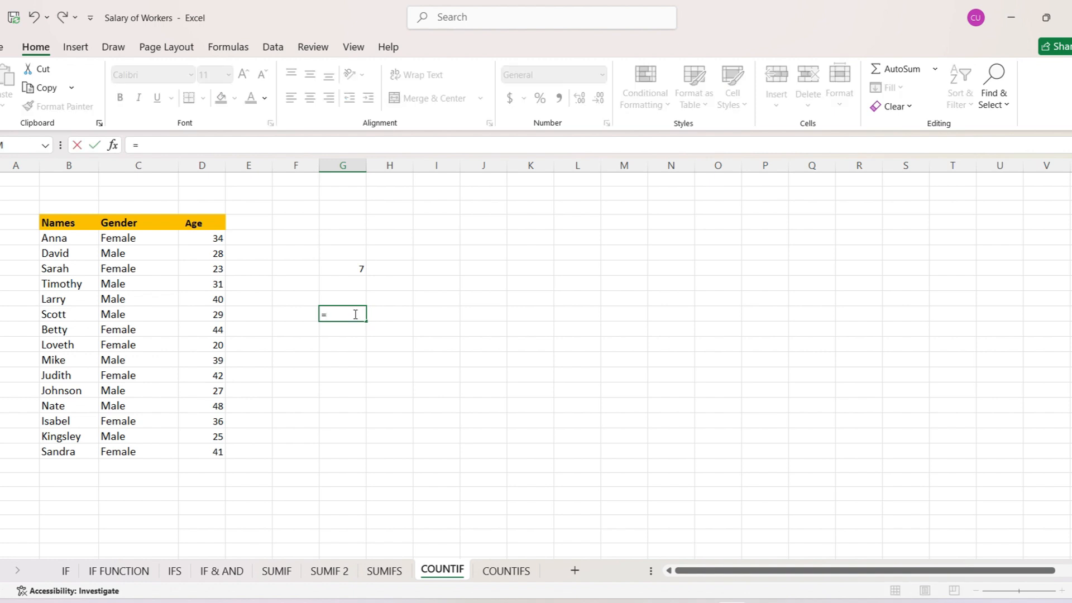
pyautogui.write('countif')
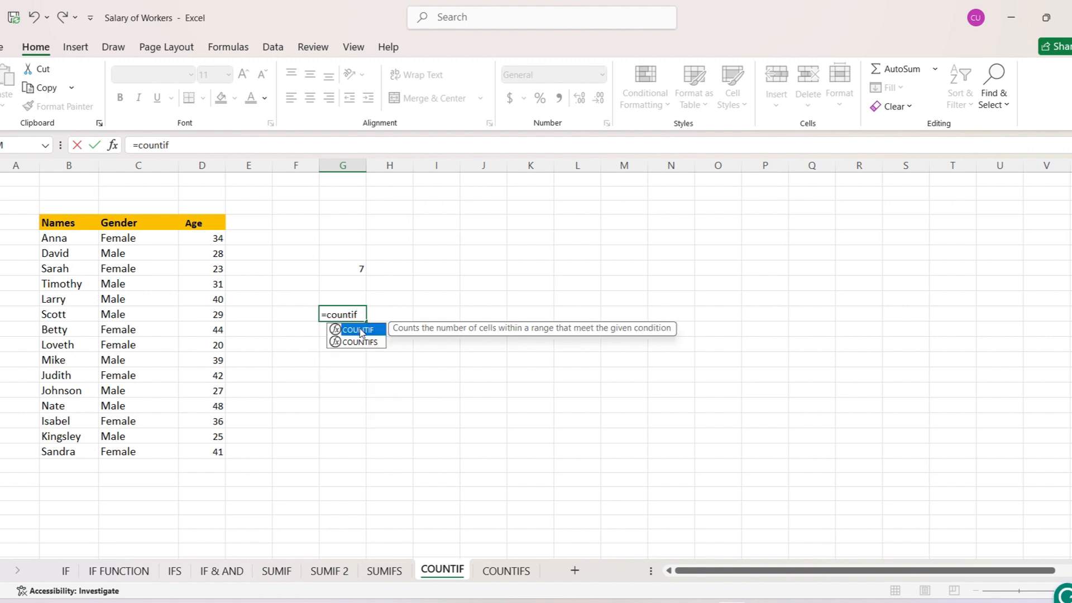
pyautogui.doubleClick(360, 330)
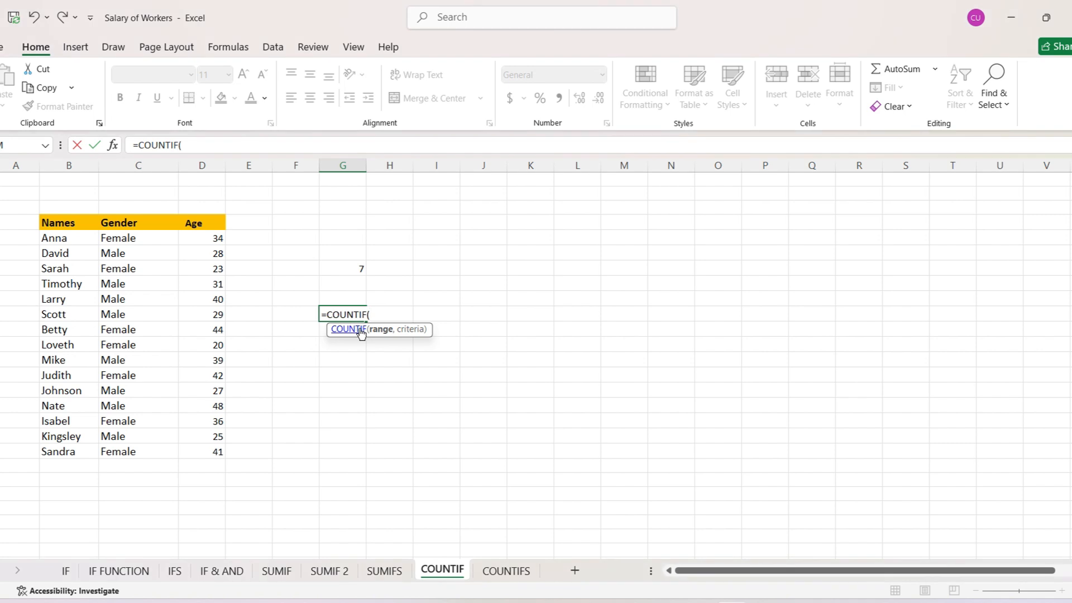
# Complete the G10 formula with the Age values D5:D19 as the range and ">40" as the criterion
pyautogui.click(216, 241)
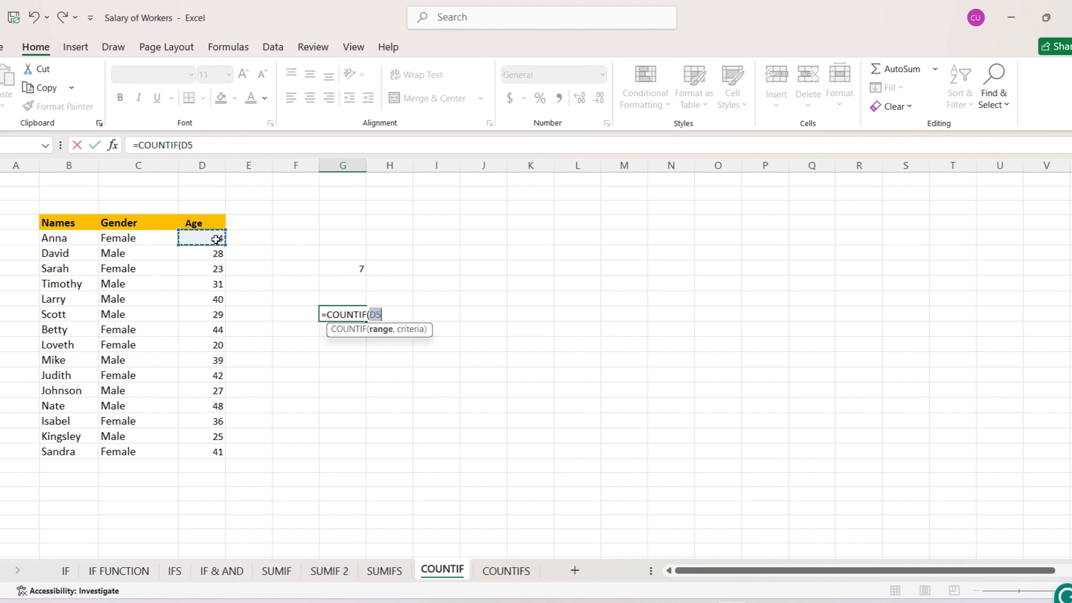
pyautogui.hotkey('ctrl', 'shift', 'Down')
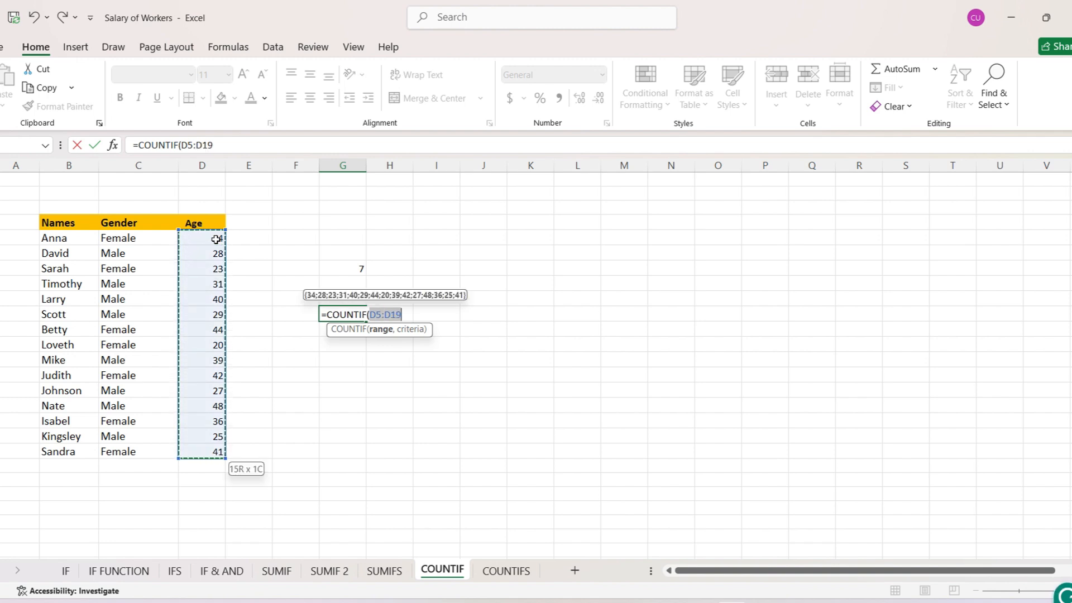
pyautogui.write(',"')
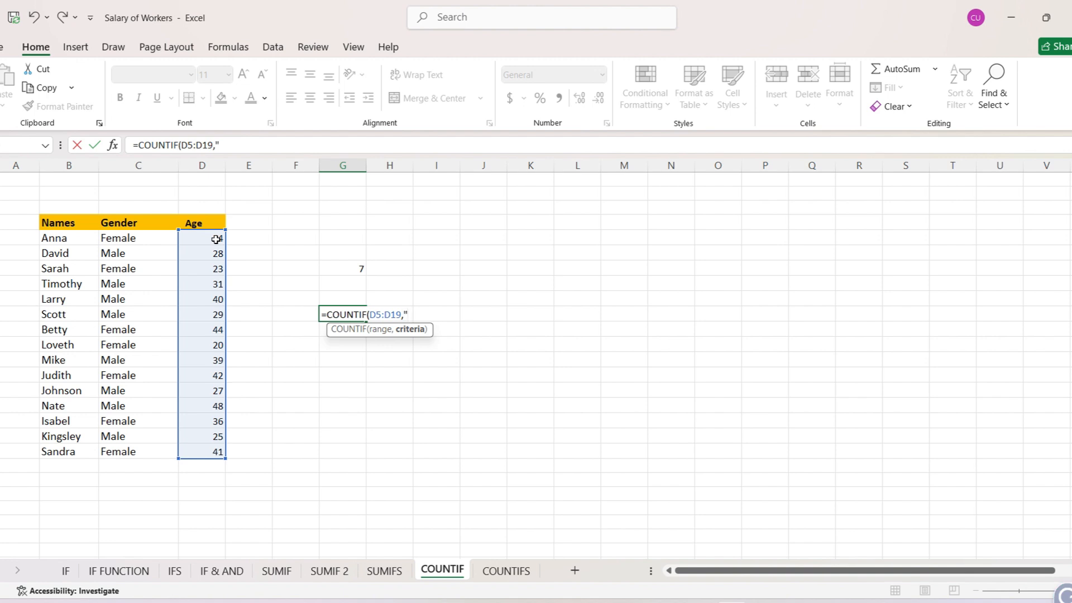
pyautogui.write('>40")')
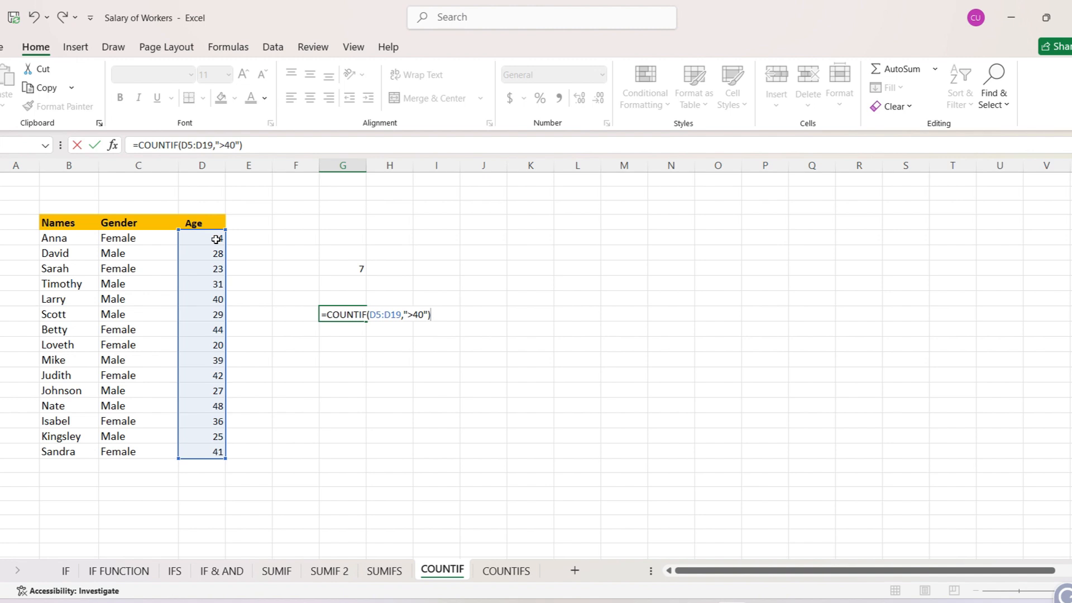
pyautogui.write('\\')
pyautogui.press('BackSpace')
pyautogui.press('Return')
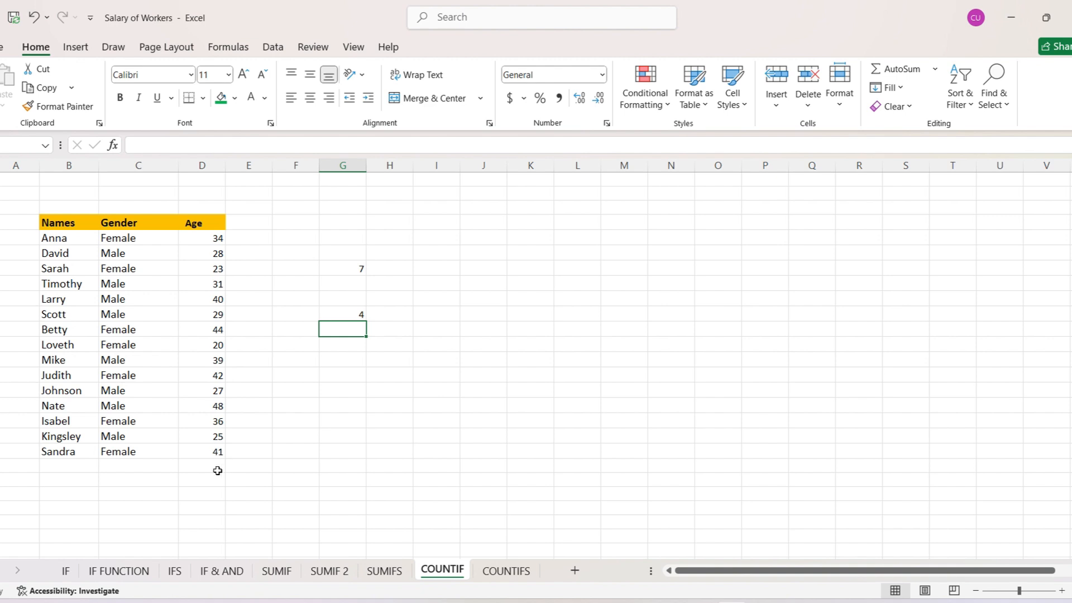
pyautogui.click(336, 314)
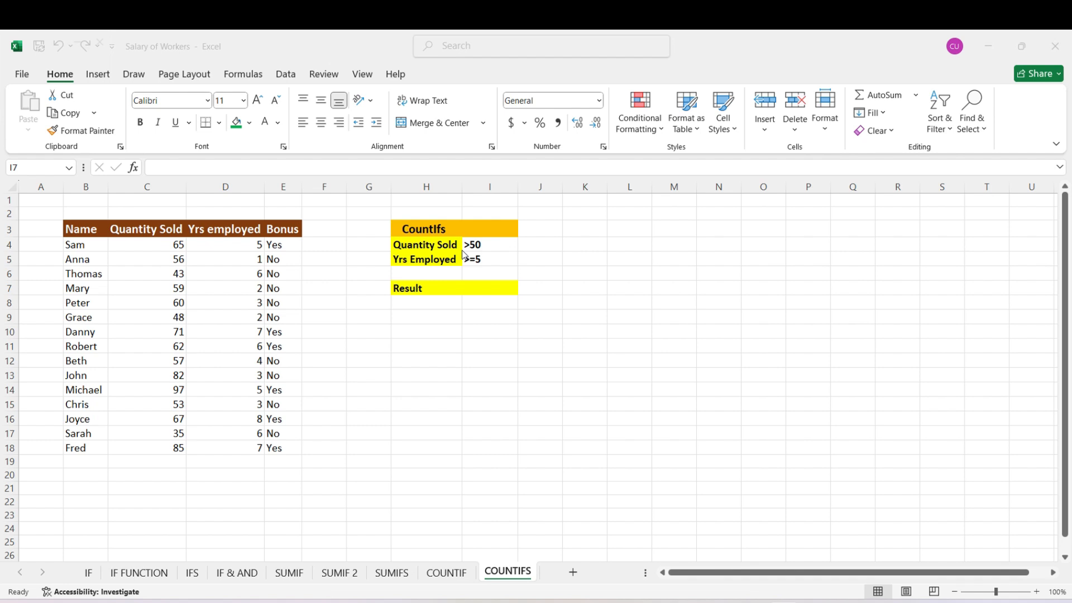
# Begin a COUNTIFS formula in the Result cell I7 of the COUNTIFS sheet
pyautogui.click(472, 287)
pyautogui.write('=co')
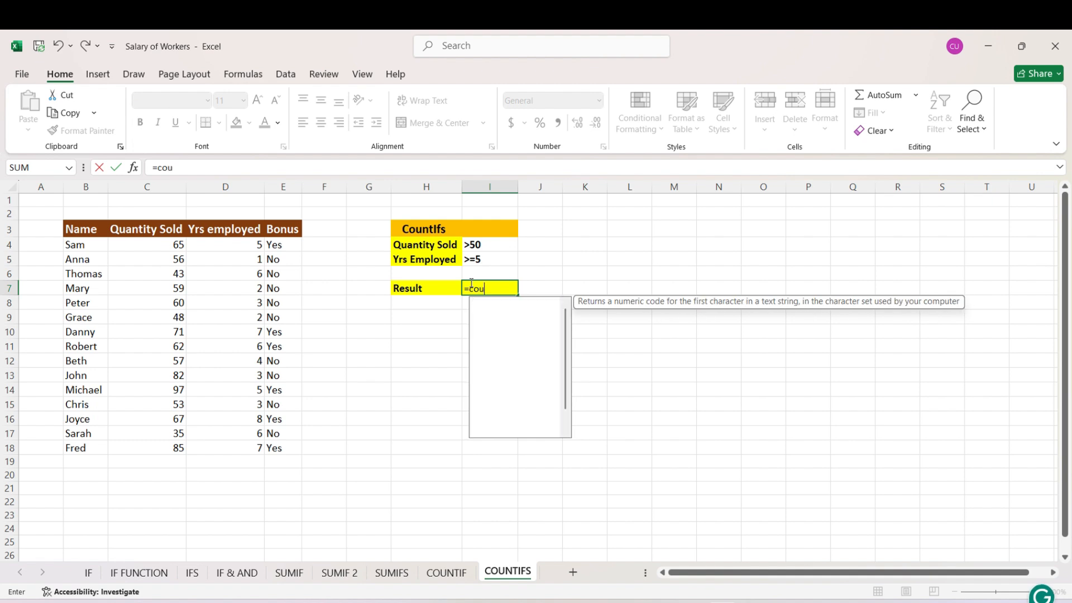
pyautogui.write('un')
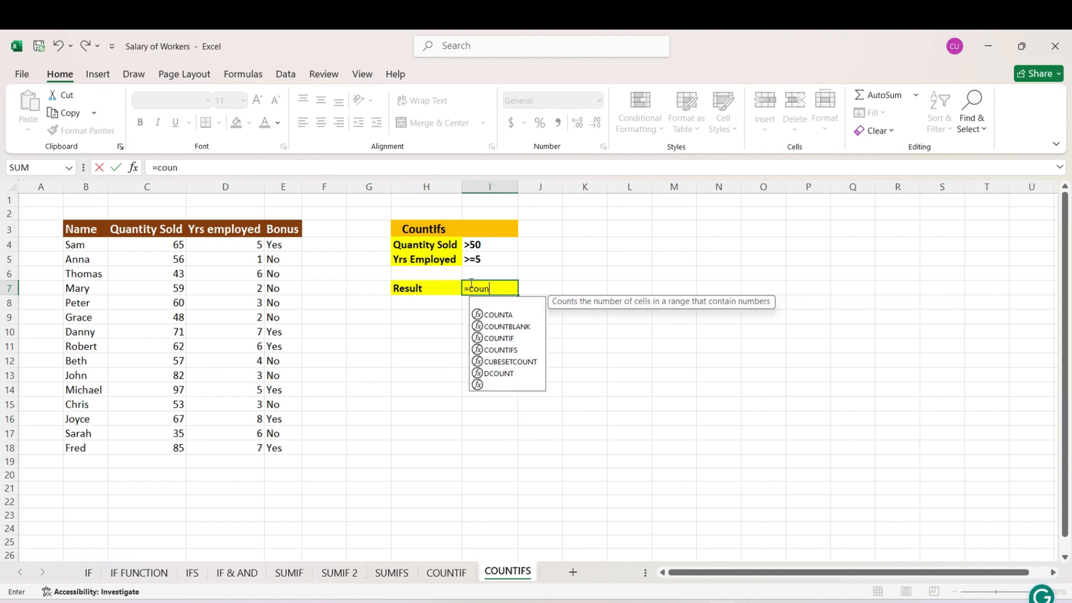
pyautogui.write('tifs')
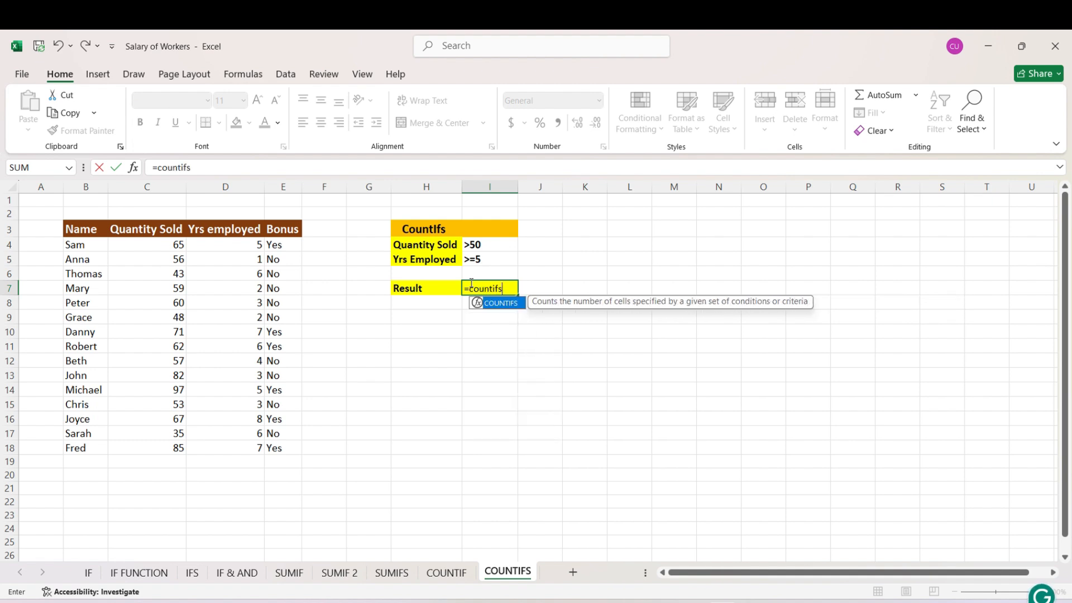
pyautogui.press('Tab')
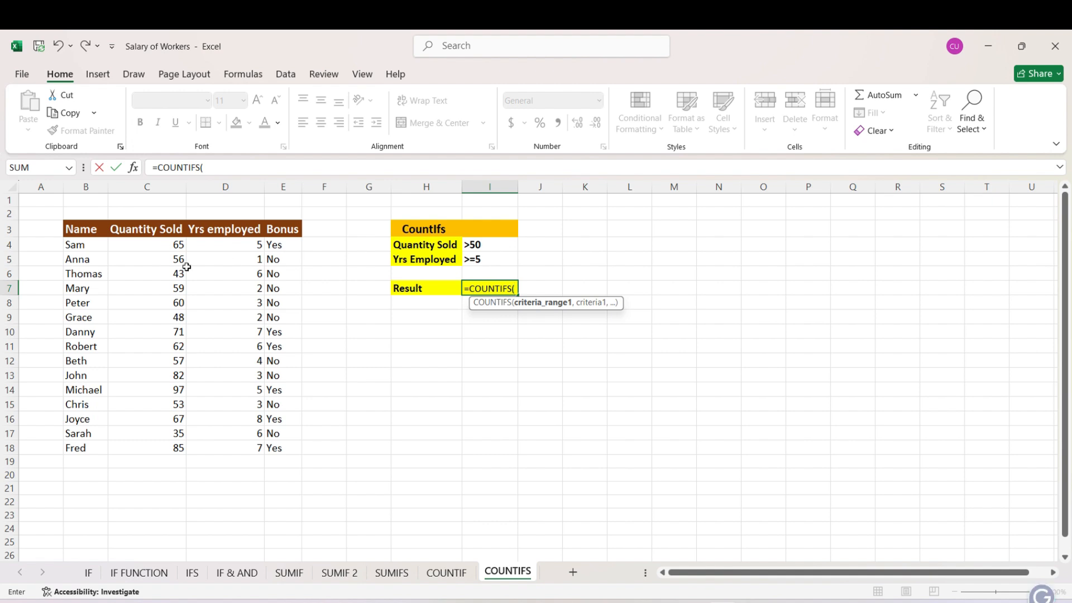
# Add the Quantity Sold values C4:C18 as the first criteria range with cell I4 as its criterion
pyautogui.click(167, 246)
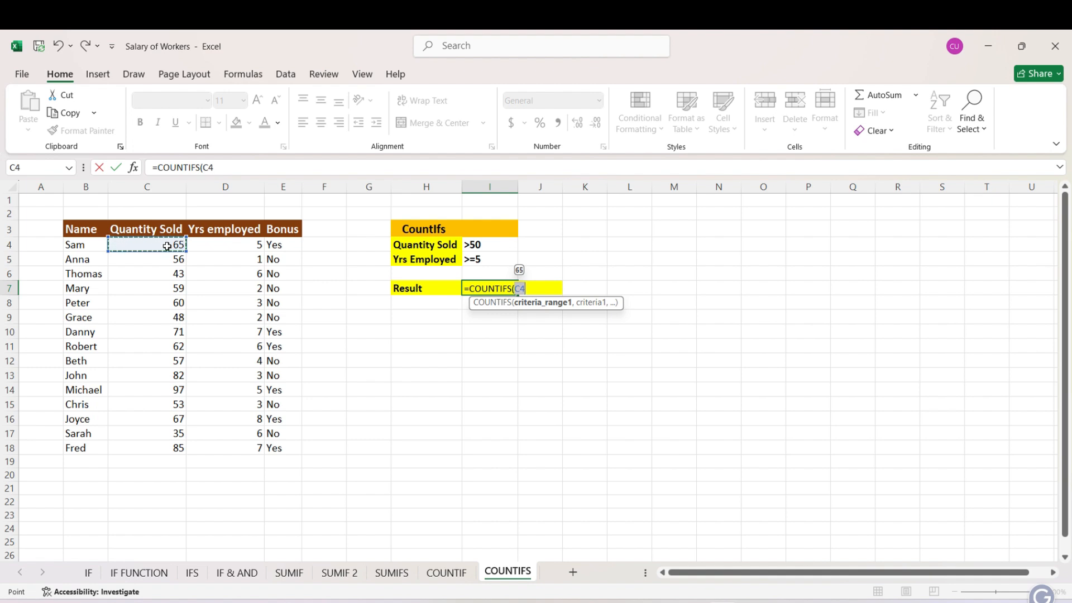
pyautogui.hotkey('ctrl', 'shift', 'Down')
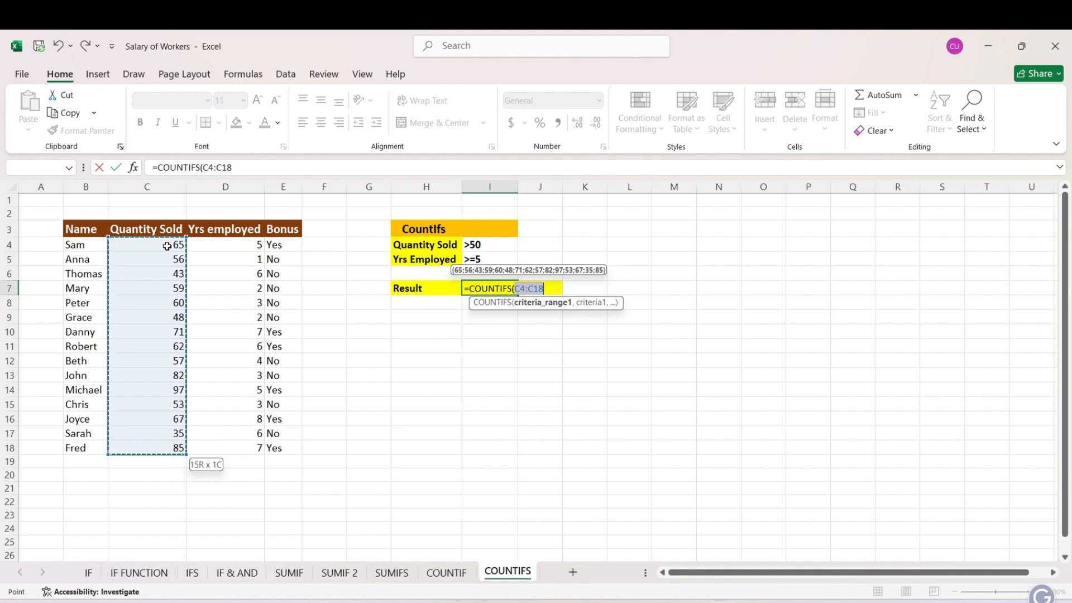
pyautogui.write(',')
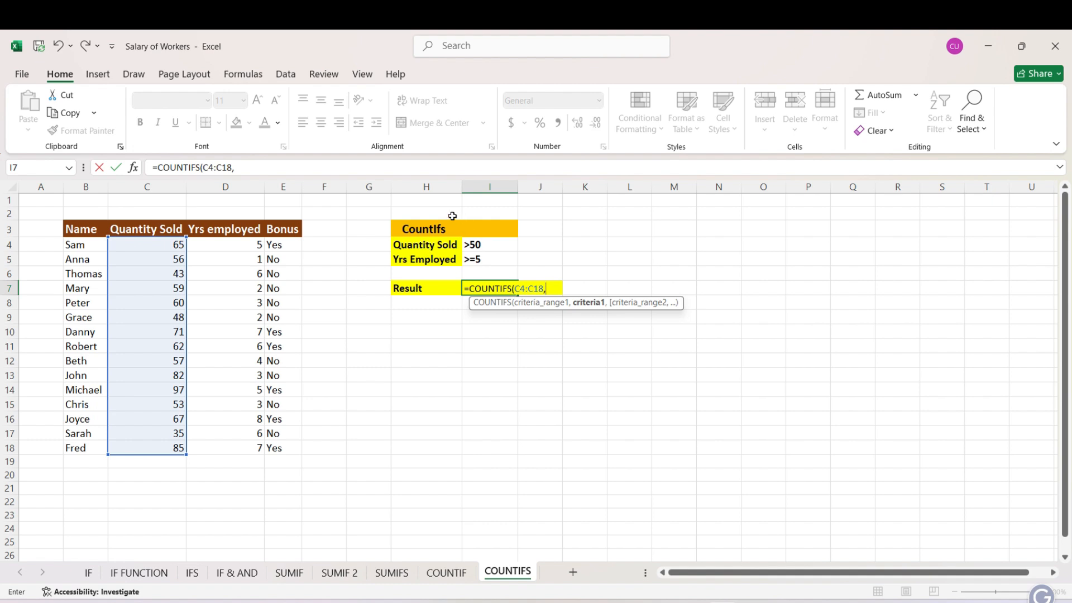
pyautogui.click(479, 245)
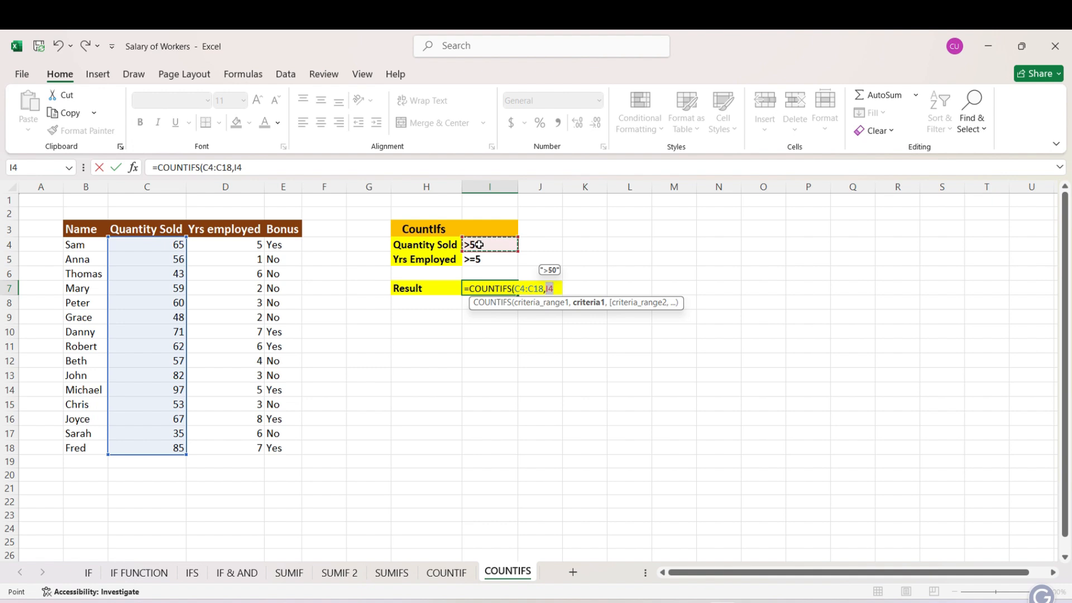
pyautogui.write(',')
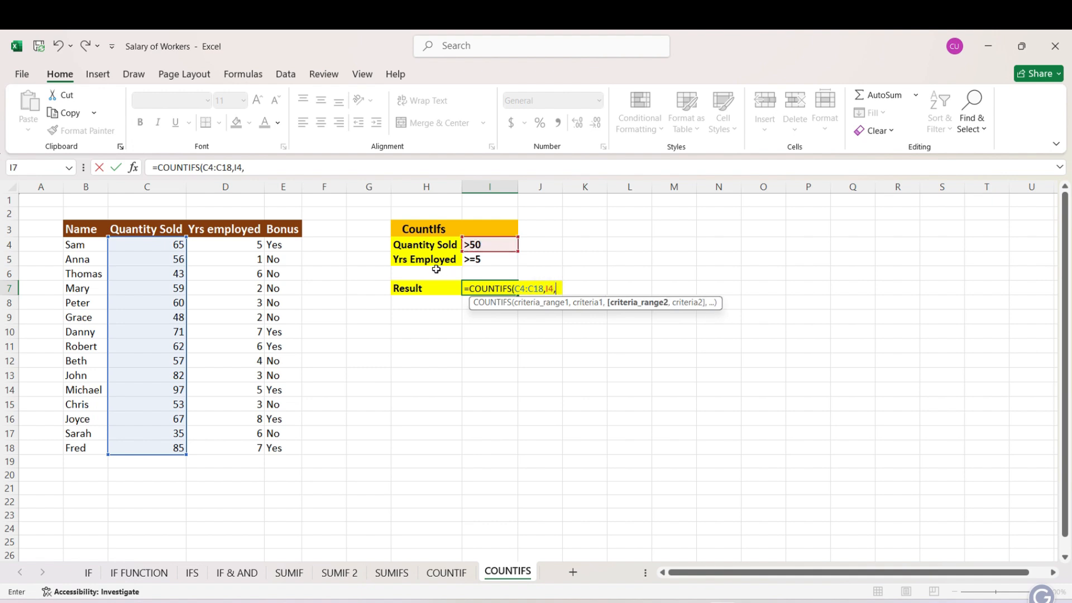
# Complete the I7 COUNTIFS formula with the Yrs employed values D4:D18 as the second range and cell I5 as its criterion
pyautogui.click(251, 248)
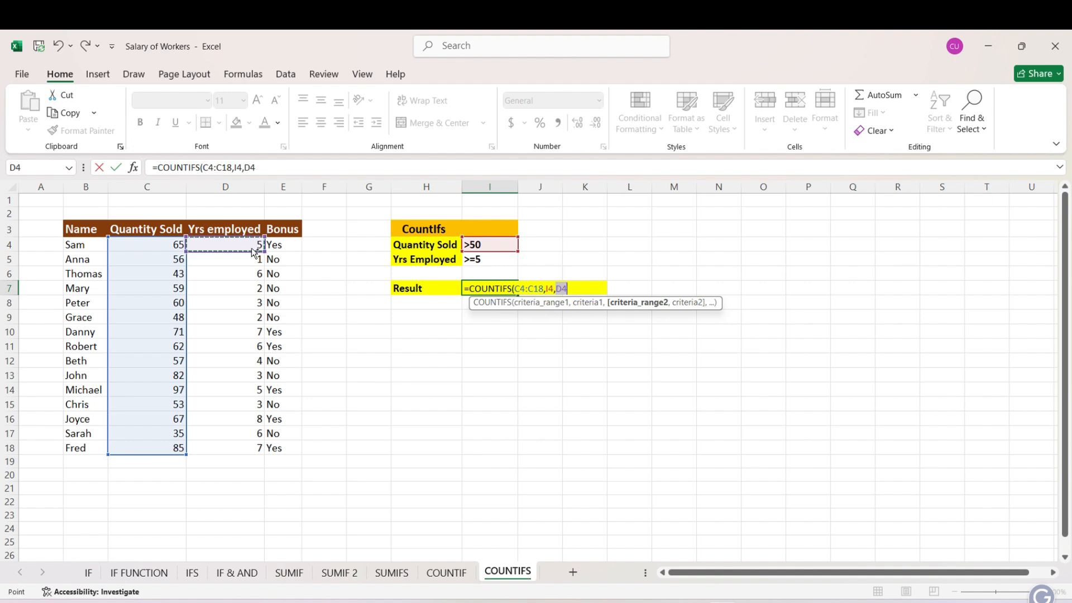
pyautogui.hotkey('ctrl', 'shift', 'Down')
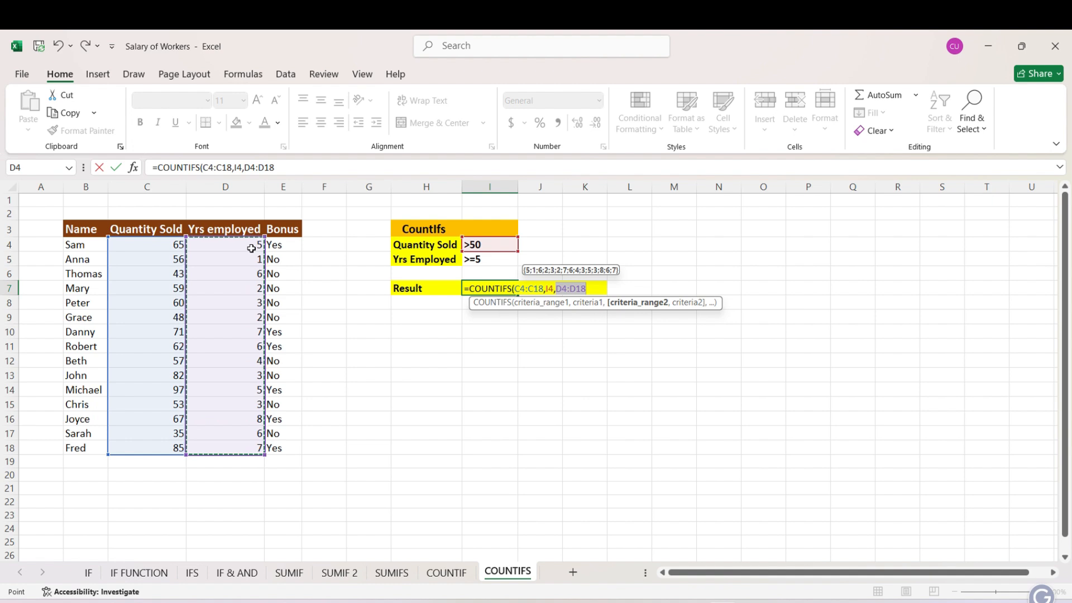
pyautogui.write(',')
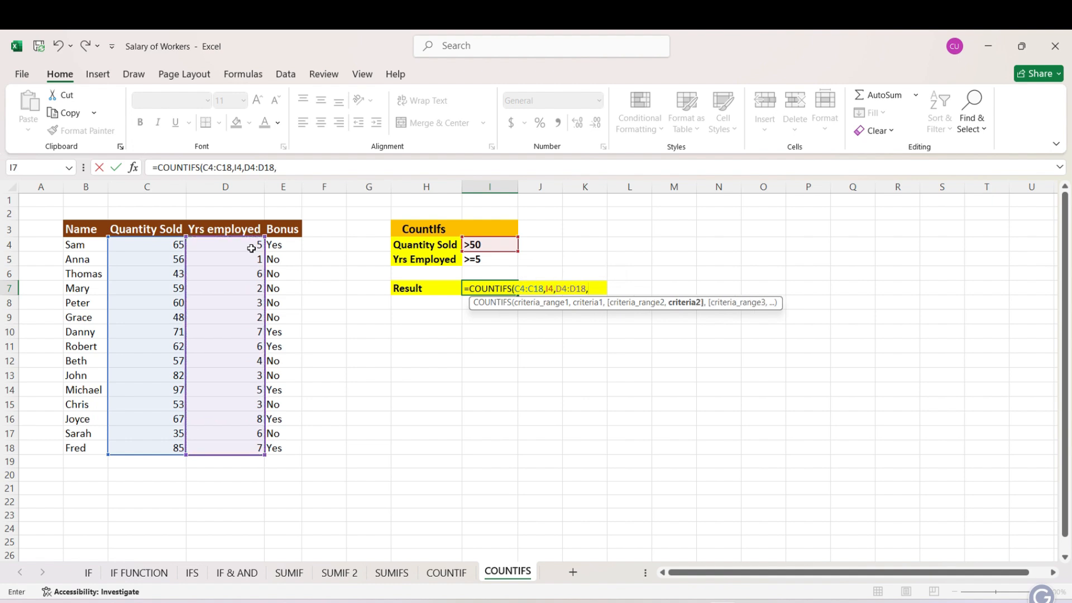
pyautogui.click(475, 261)
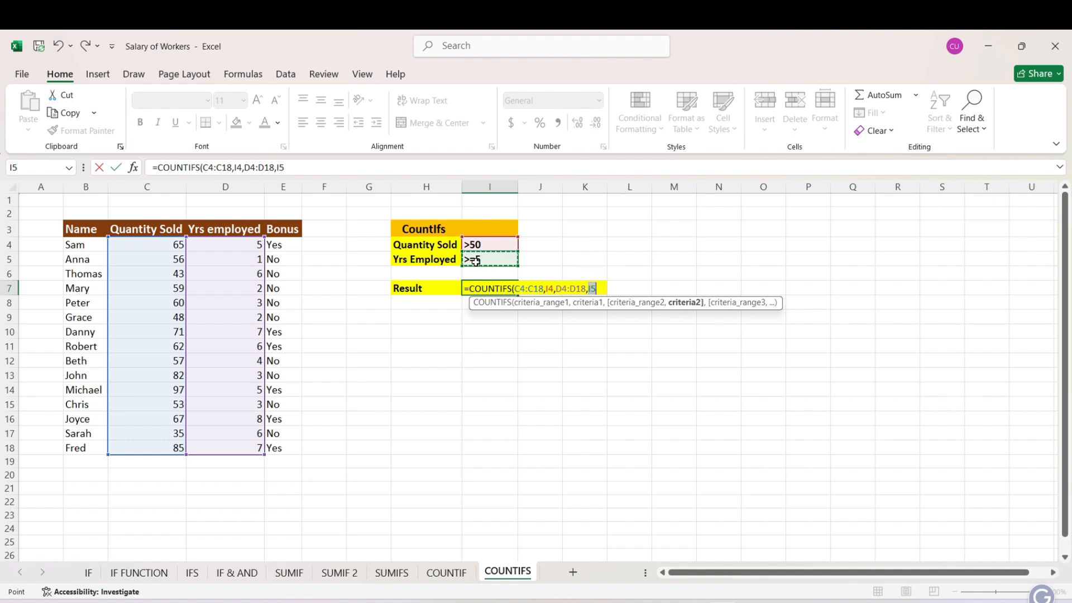
pyautogui.write(')')
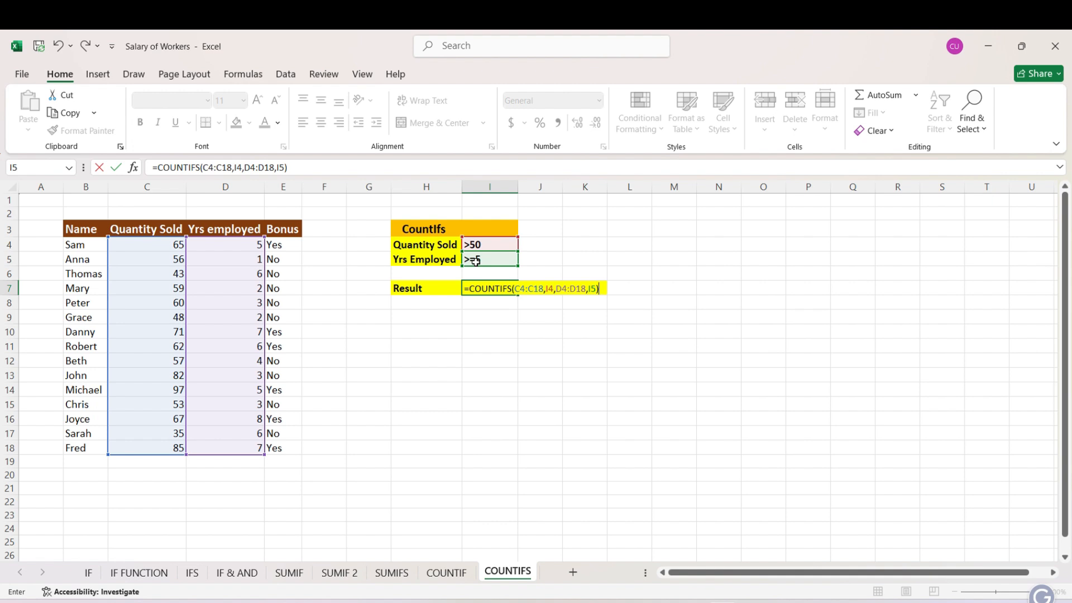
pyautogui.press('Return')
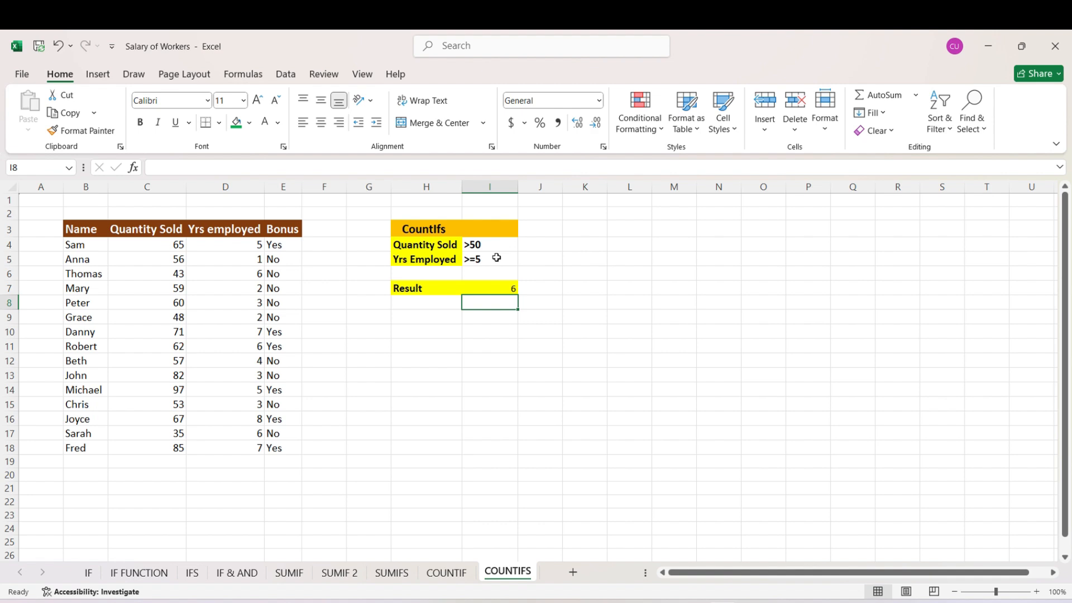
# Begin a COUNTIFS formula in cell I10 with the Quantity Sold values C4:C18 as the first range and ">50" as its criterion
pyautogui.doubleClick(474, 332)
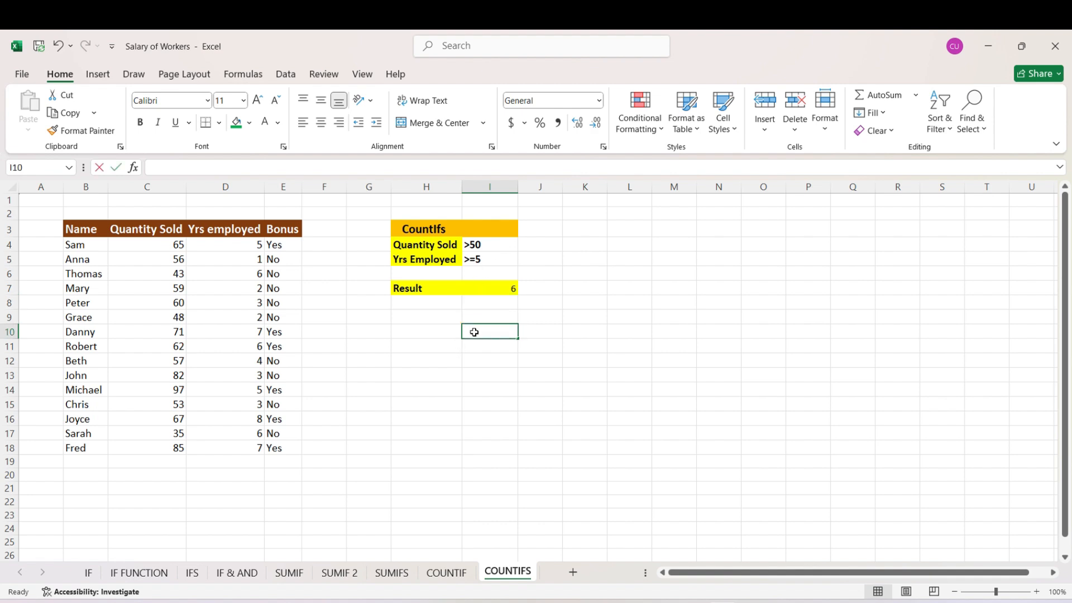
pyautogui.write('=count')
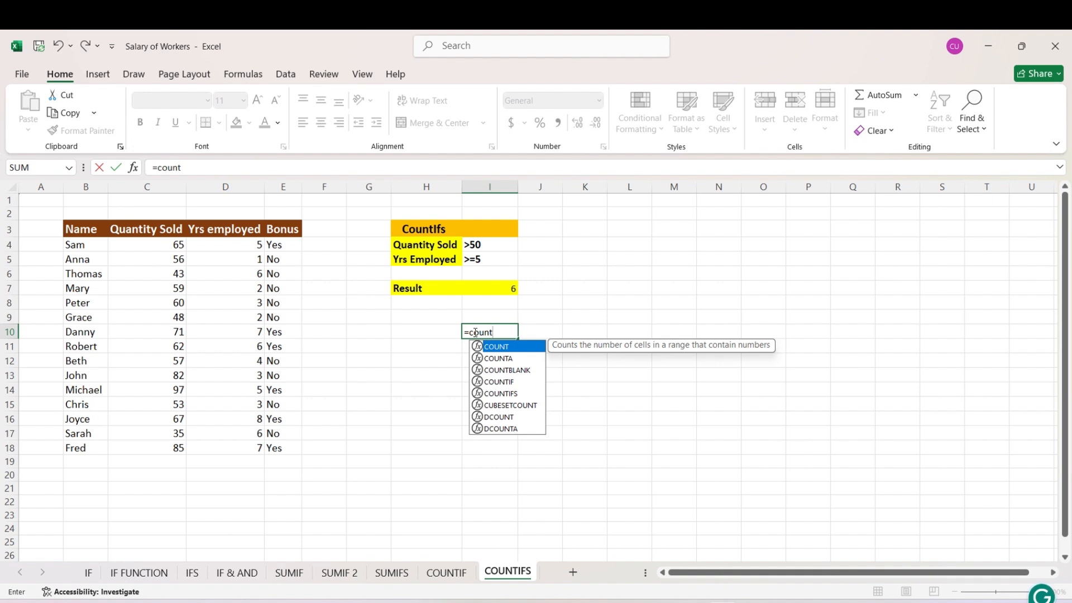
pyautogui.click(504, 394)
pyautogui.doubleClick(505, 394)
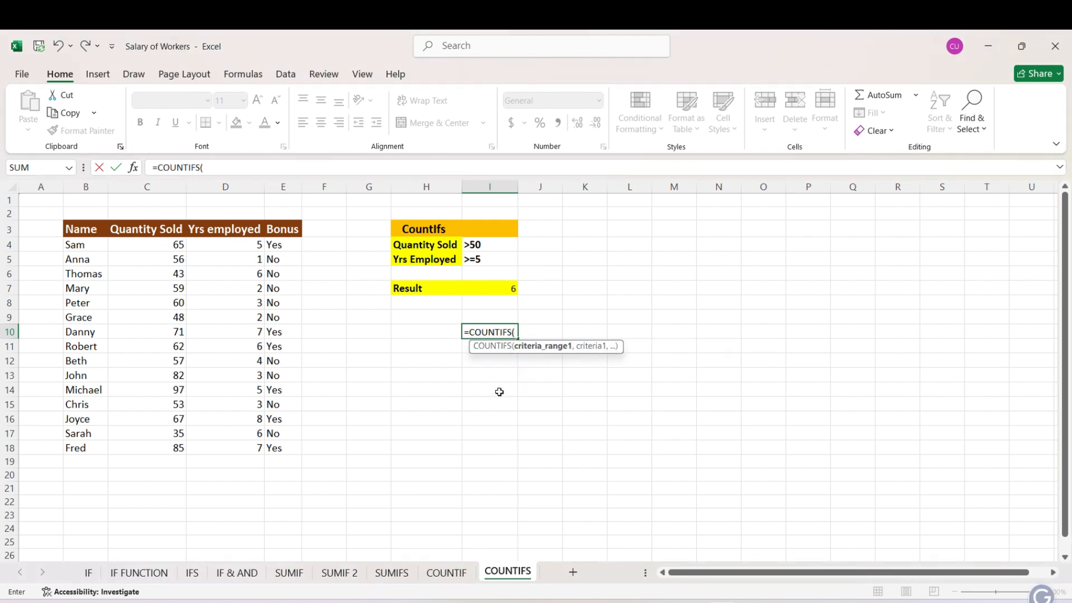
pyautogui.click(172, 245)
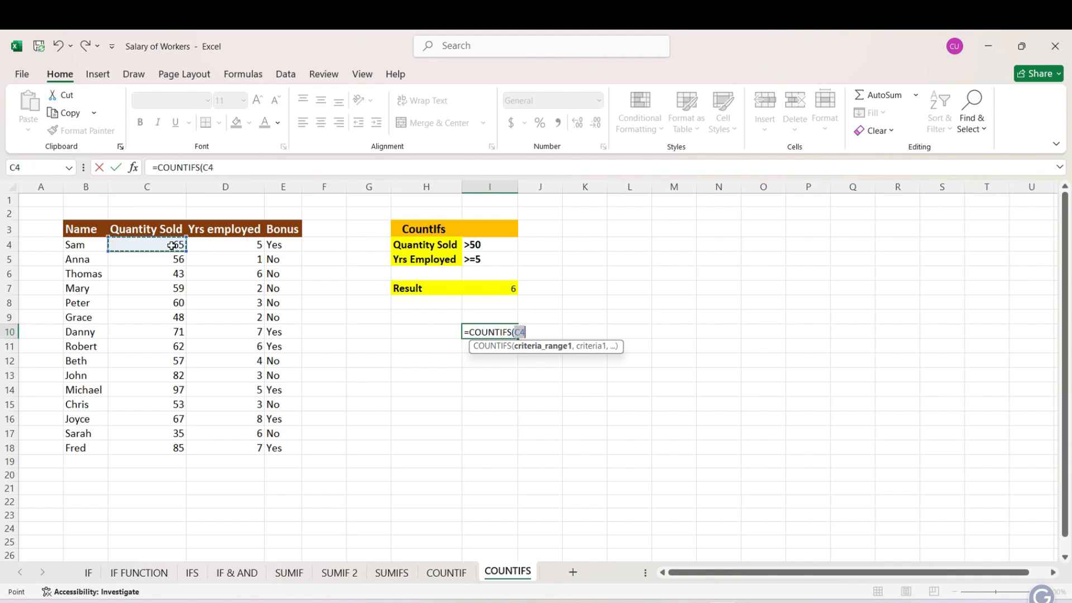
pyautogui.hotkey('ctrl', 'shift', 'Down')
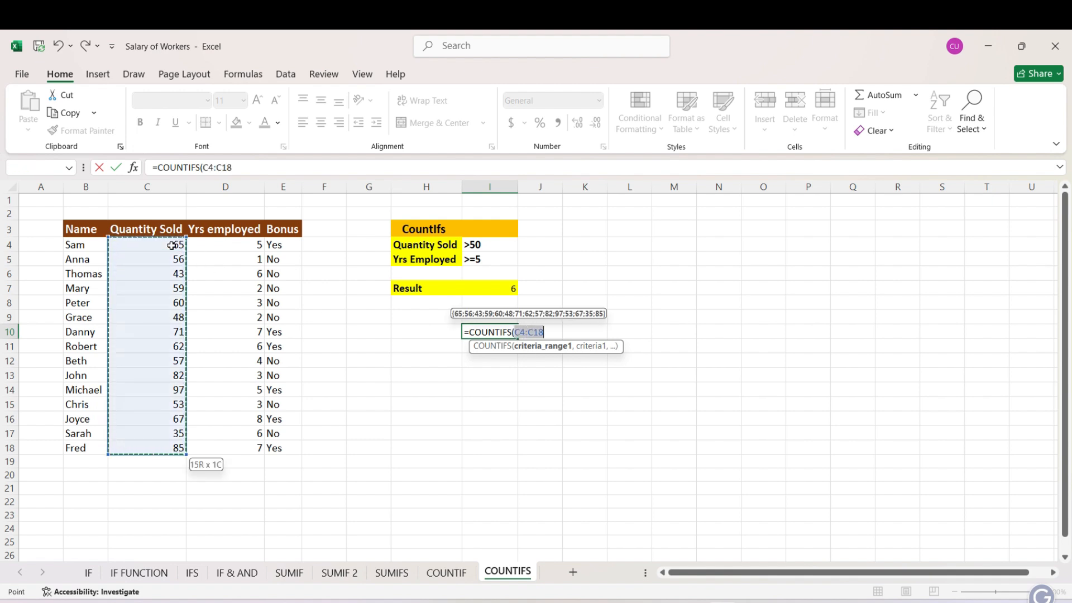
pyautogui.write(',')
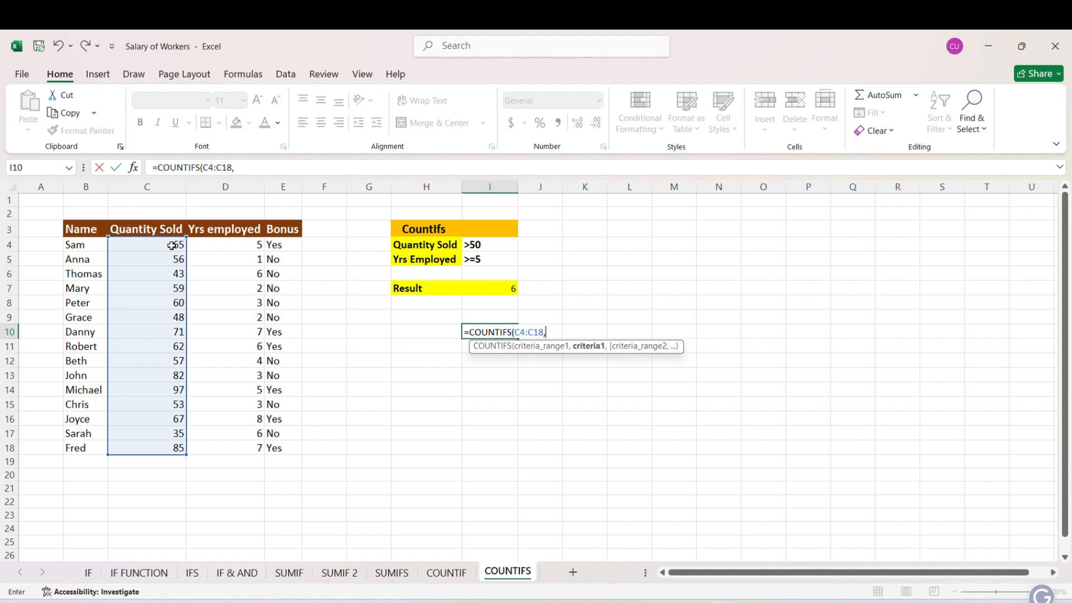
pyautogui.write('">50",')
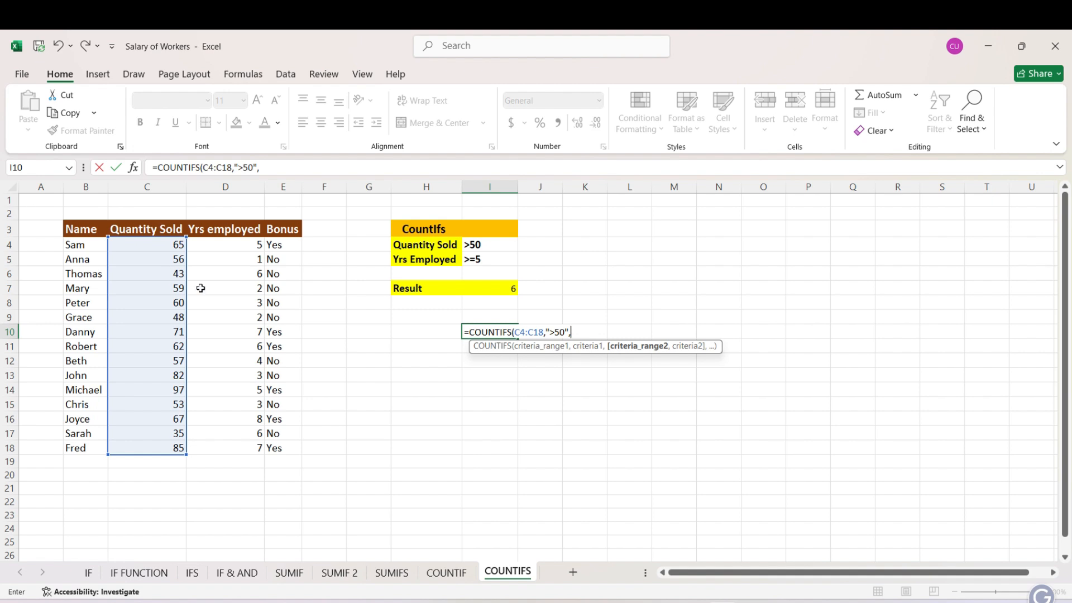
# Complete the I10 formula with the Yrs employed values D4:D18 as the second range and ">=5" as its criterion, and reselect the cell
pyautogui.click(238, 243)
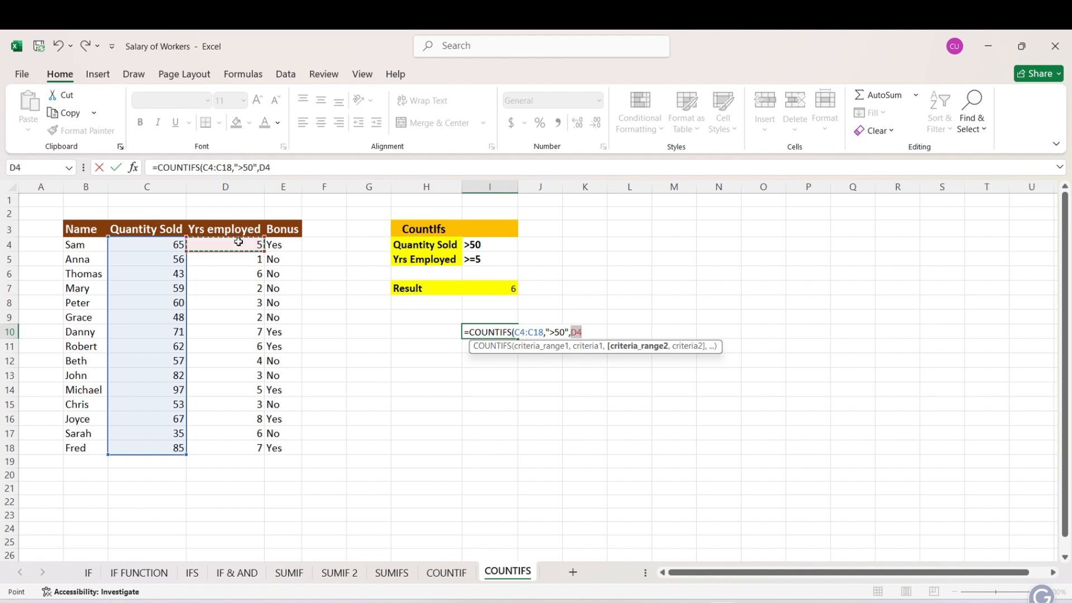
pyautogui.hotkey('ctrl', 'shift', 'Down')
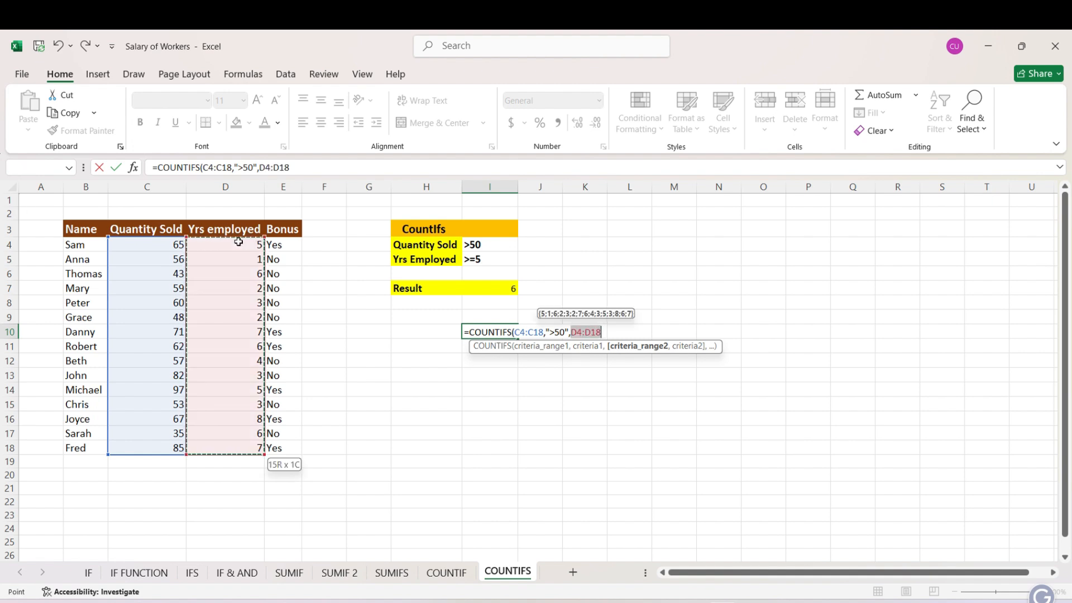
pyautogui.write(',')
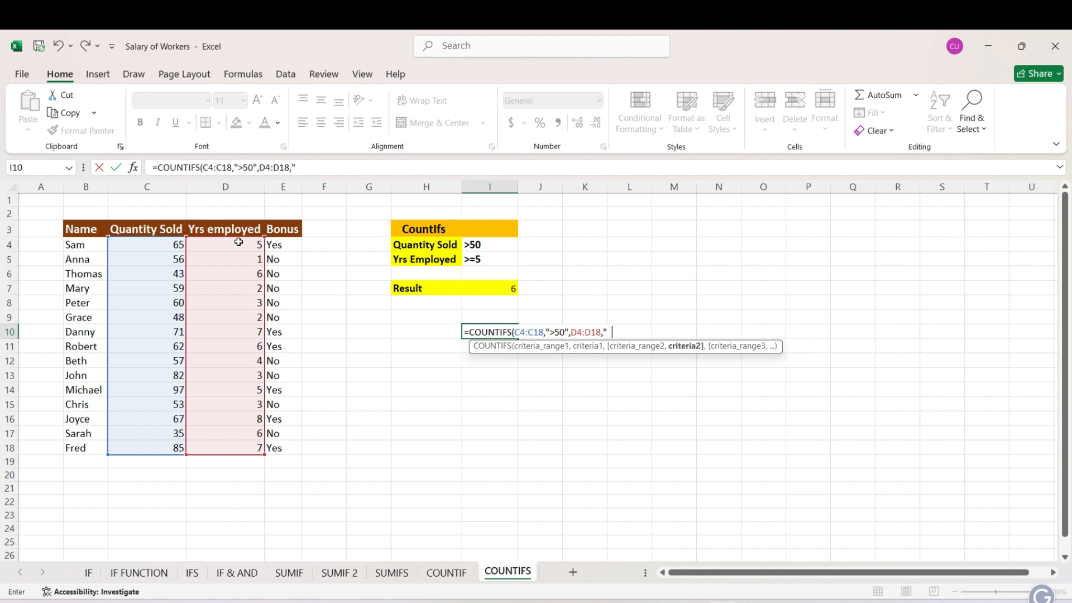
pyautogui.write('>=5')
pyautogui.write(')')
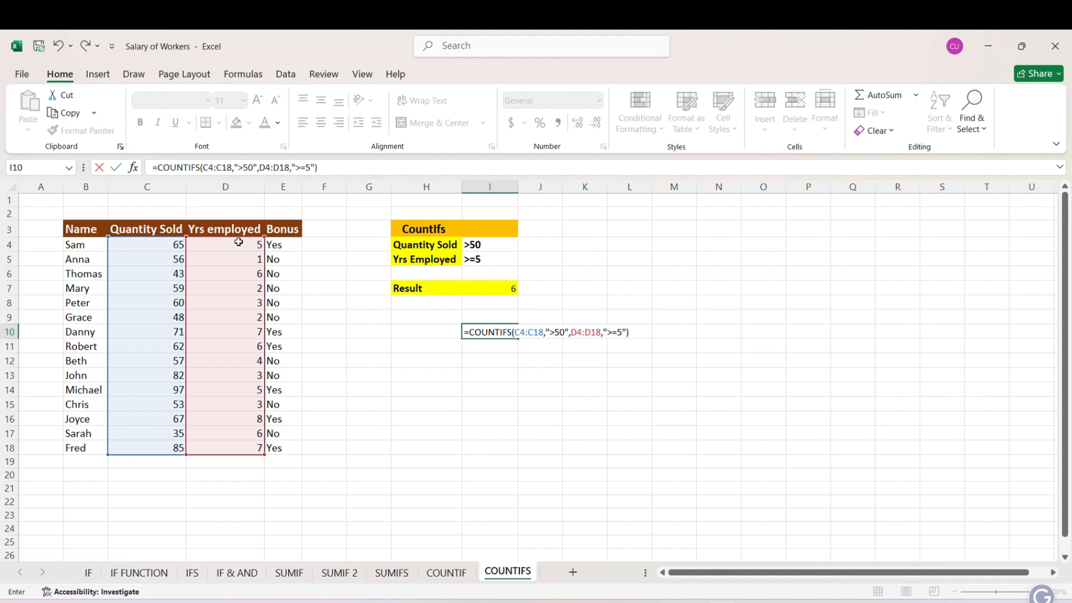
pyautogui.press('Return')
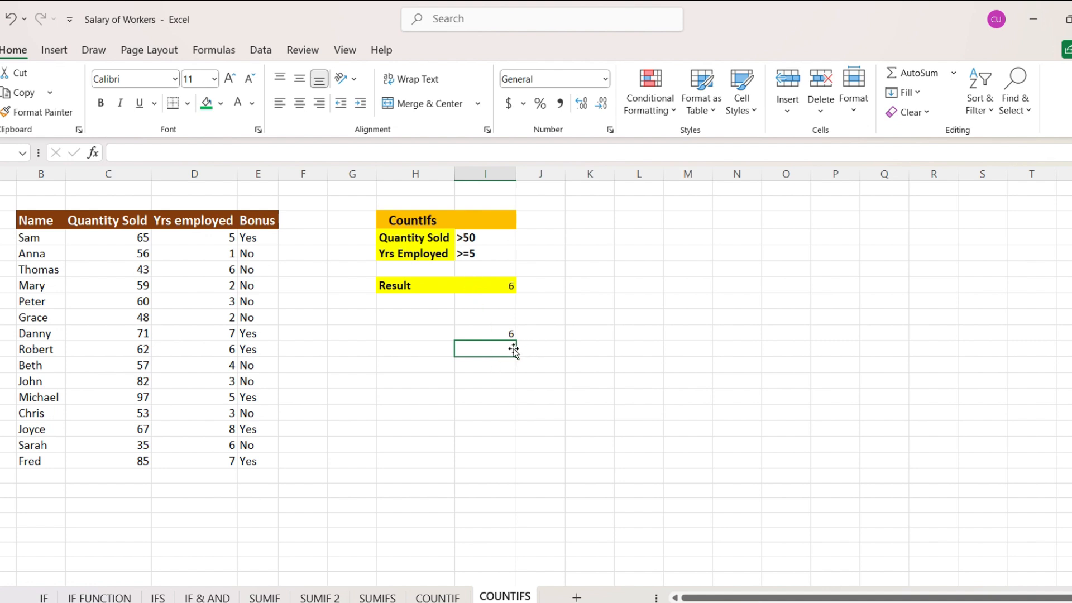
pyautogui.click(500, 333)
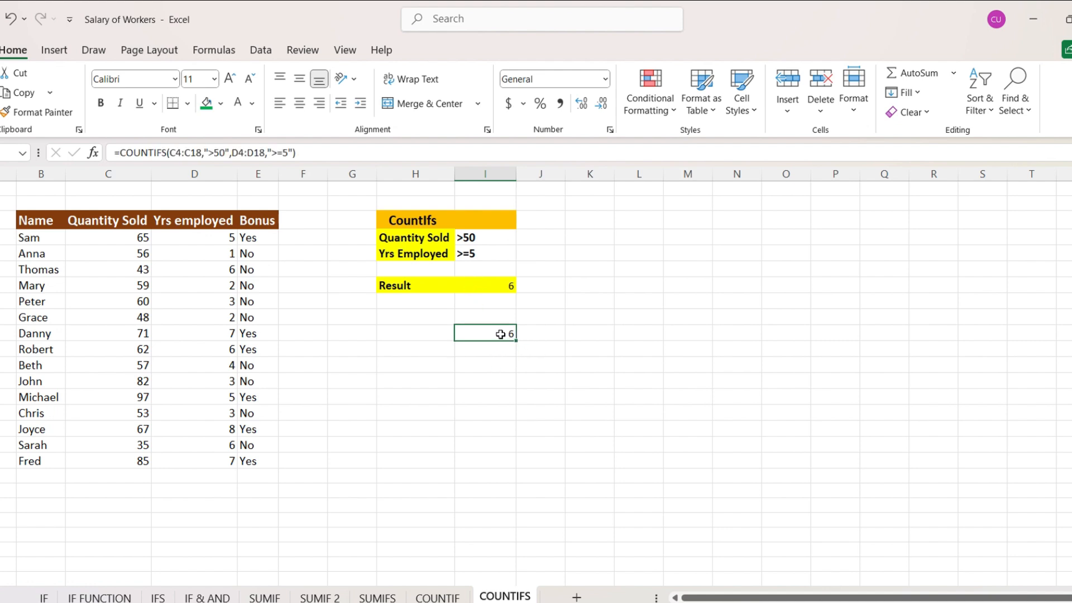